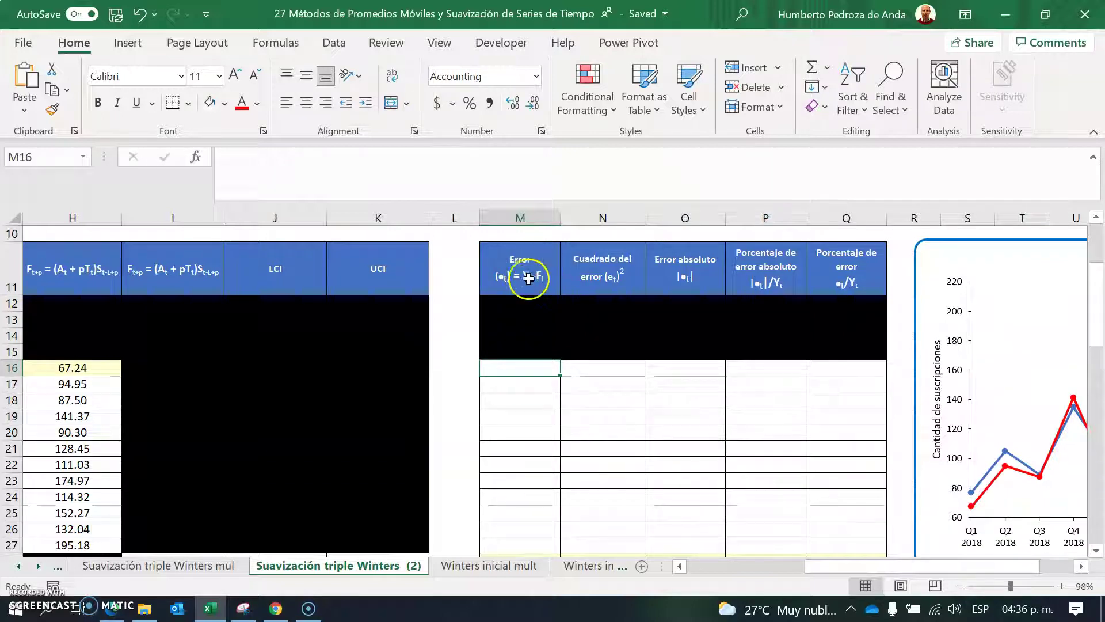
Step: Enter the formula =B16-H16 in M16 to calculate the forecast error for Q1 2018
{"action": "type", "text": "="}
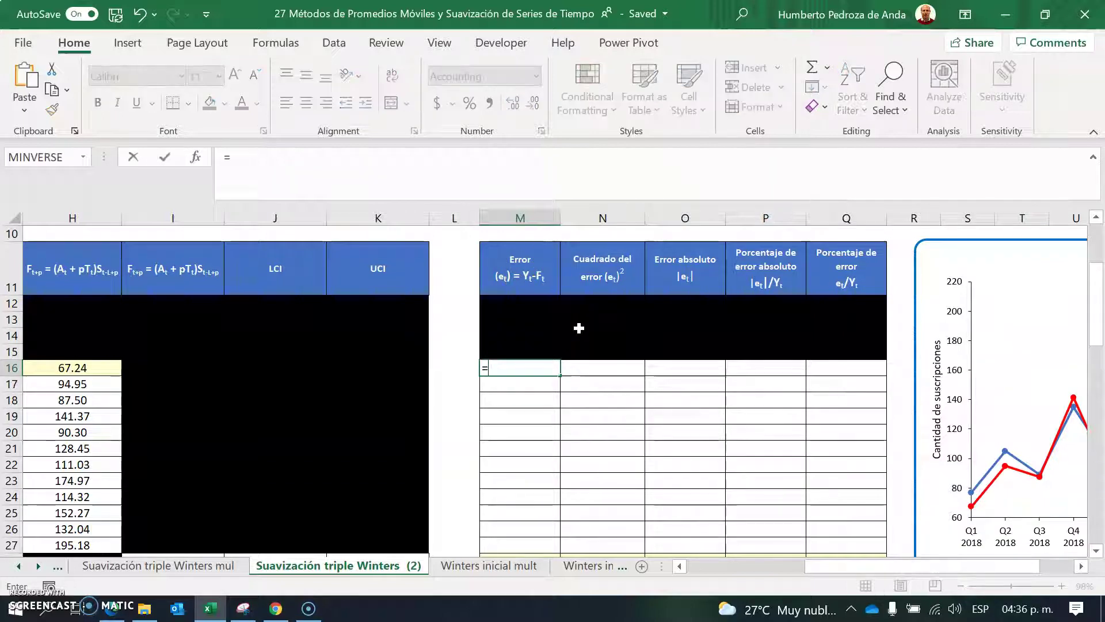
{"action": "left_click_drag", "start_coordinate": [852, 566], "coordinate": [728, 566]}
{"action": "left_click", "coordinate": [112, 369]}
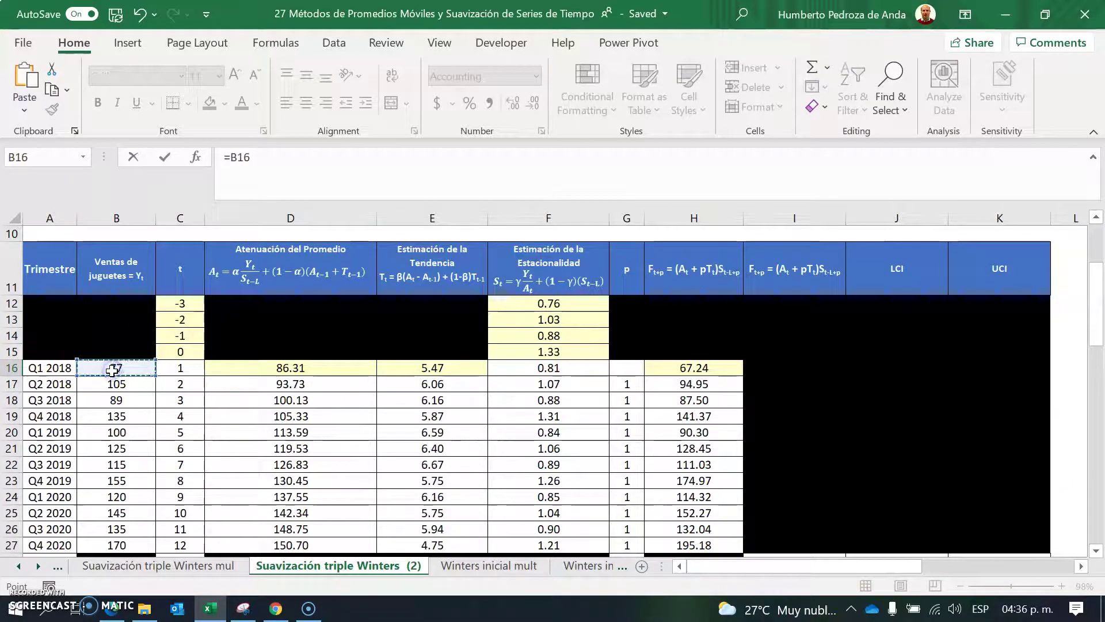
{"action": "type", "text": "-"}
{"action": "left_click", "coordinate": [698, 368]}
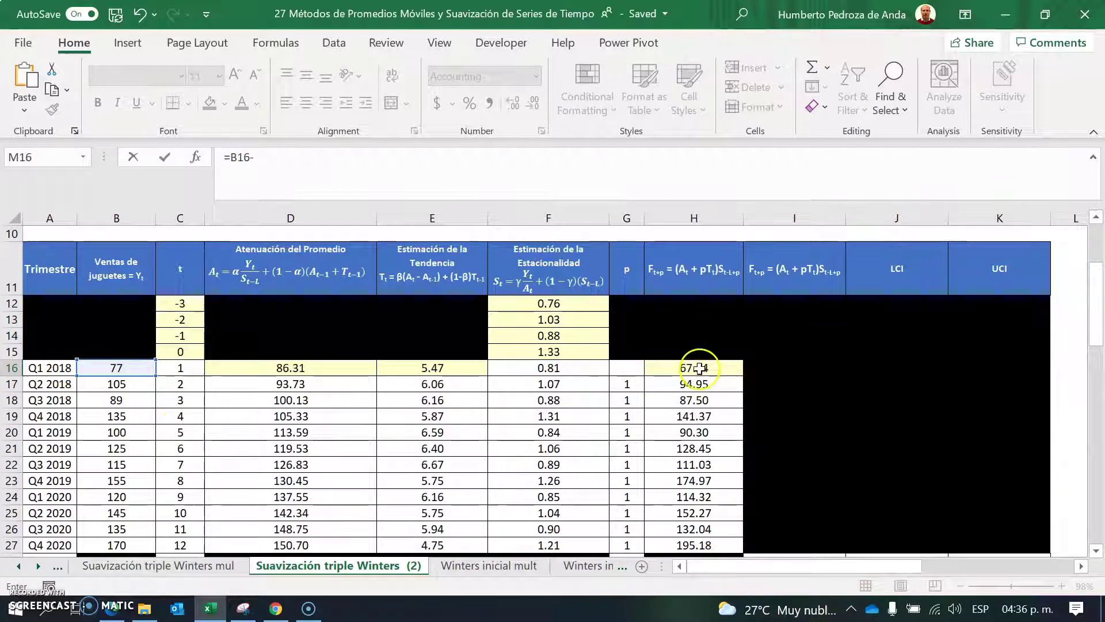
{"action": "key", "text": "Return"}
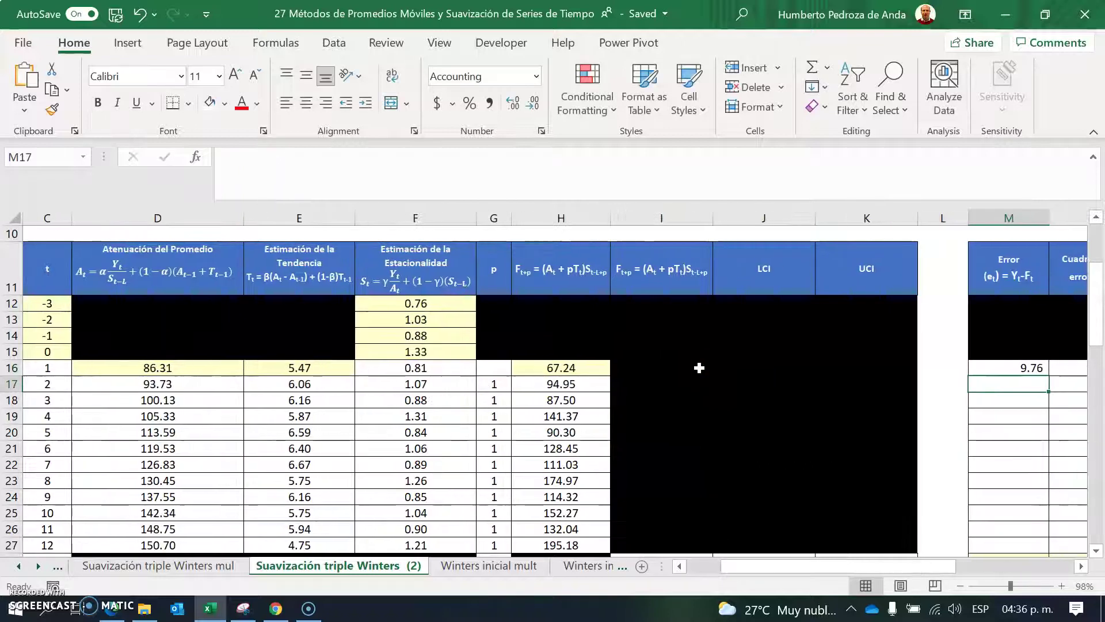
Step: Fill the error formula from M16 down through M27
{"action": "key", "text": "Right"}
{"action": "key", "text": "Right"}
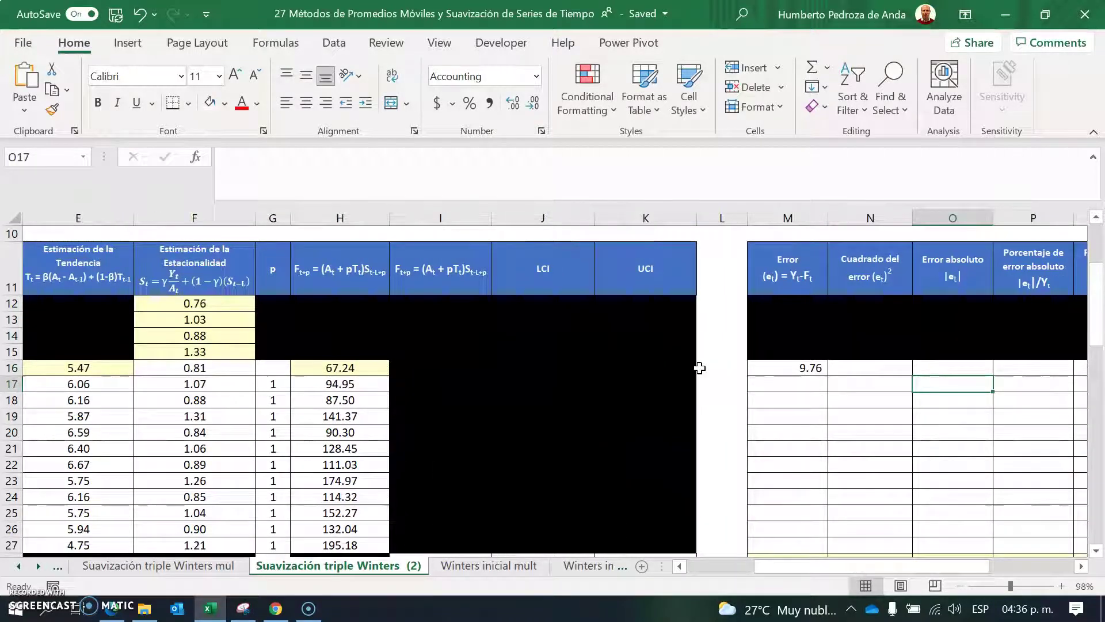
{"action": "left_click", "coordinate": [811, 368]}
{"action": "left_click_drag", "start_coordinate": [827, 375], "coordinate": [818, 461]}
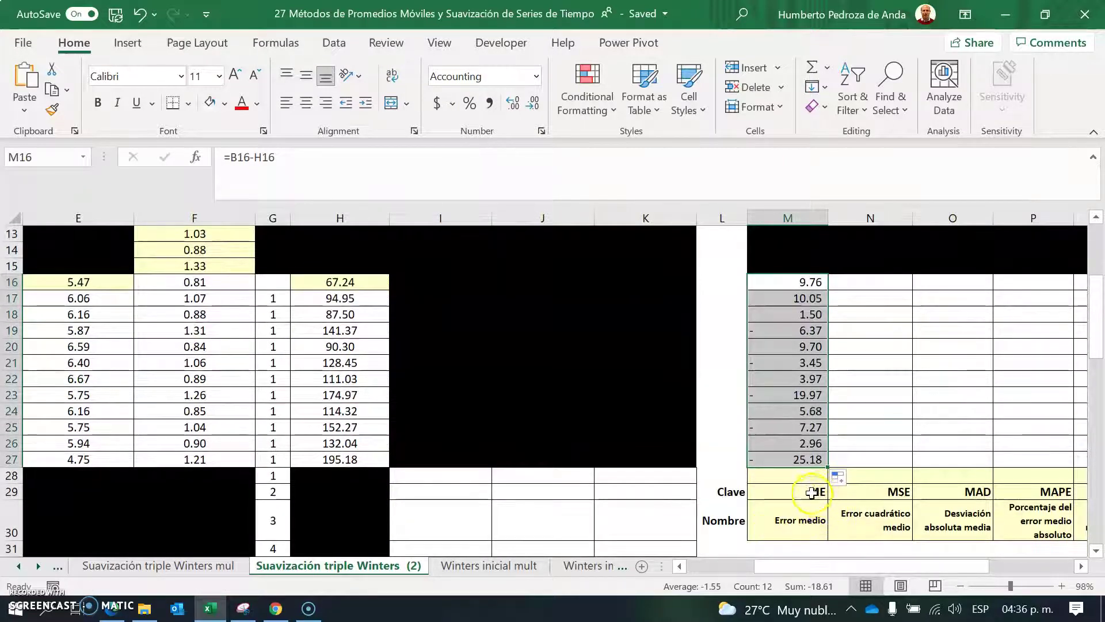
Step: Calculate the mean error (ME) in M28 with =AVERAGE(M16:M27)
{"action": "left_click", "coordinate": [799, 474]}
{"action": "type", "text": "="}
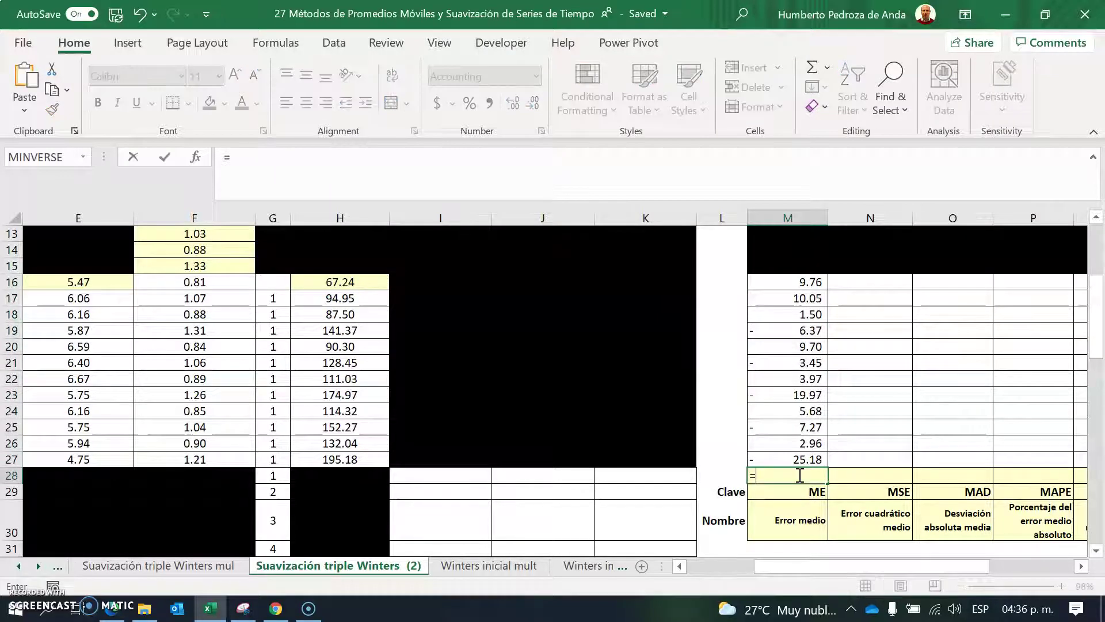
{"action": "type", "text": "average"}
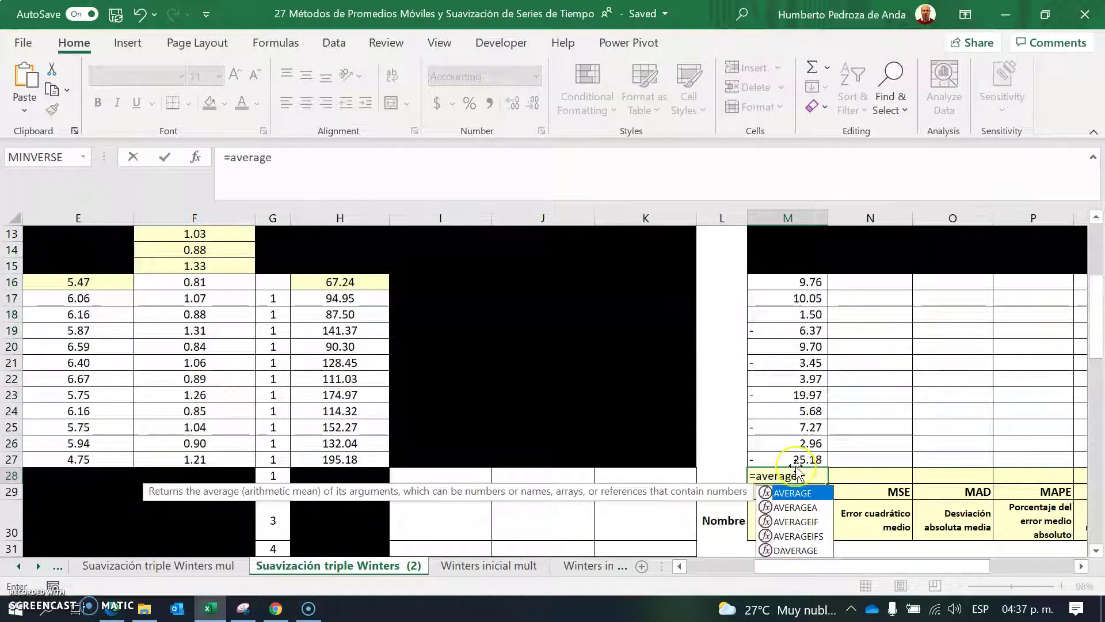
{"action": "type", "text": "("}
{"action": "left_click_drag", "start_coordinate": [811, 452], "coordinate": [793, 288]}
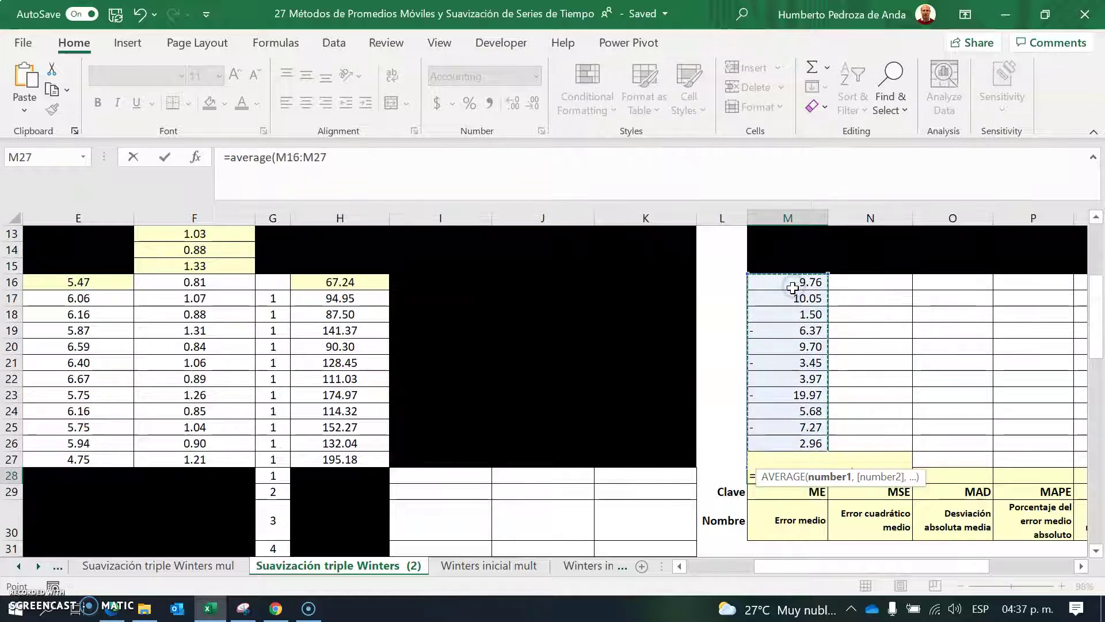
{"action": "type", "text": ")"}
{"action": "key", "text": "Return"}
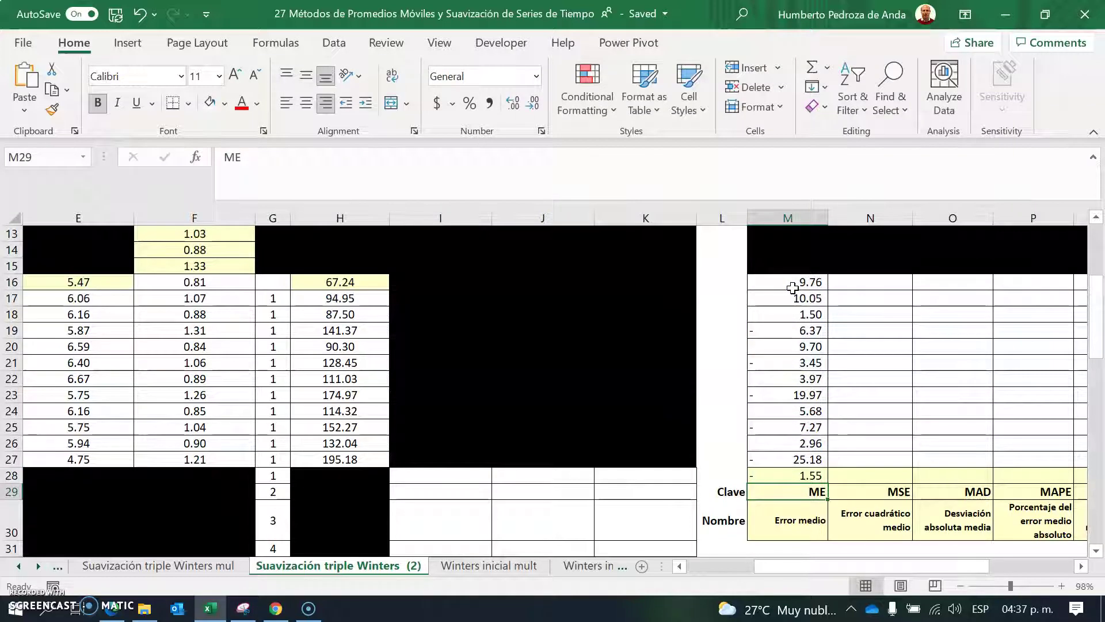
Step: Enter =M16^2 in N16, the first row of the squared error column
{"action": "left_click_drag", "start_coordinate": [1097, 323], "coordinate": [1097, 300]}
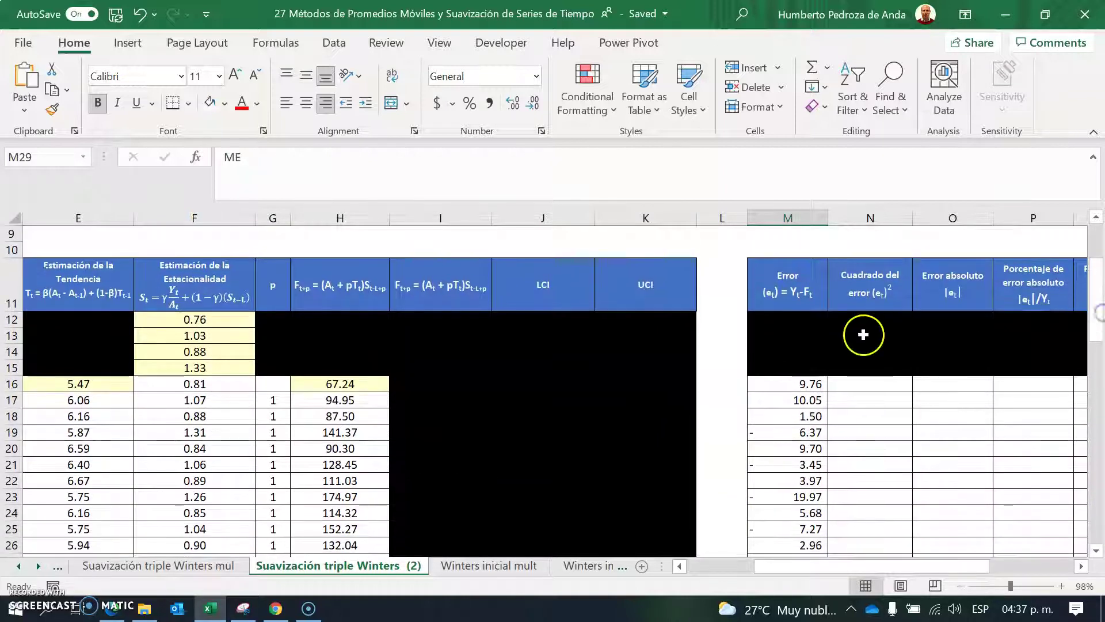
{"action": "left_click", "coordinate": [1081, 566]}
{"action": "left_click", "coordinate": [1081, 566]}
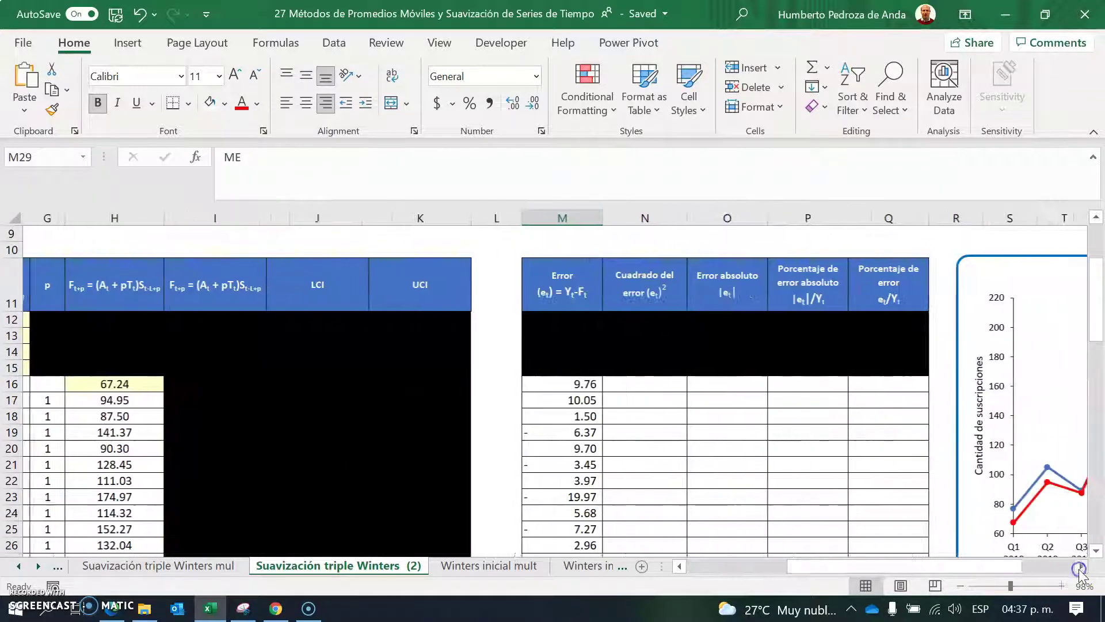
{"action": "left_click", "coordinate": [626, 384]}
{"action": "type", "text": "="}
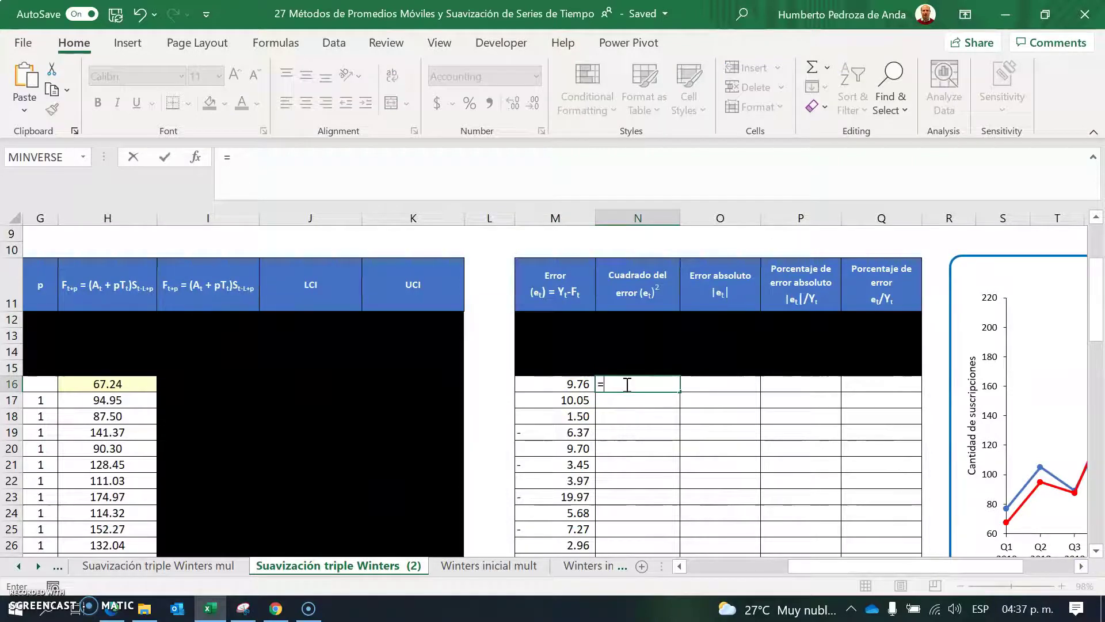
{"action": "left_click", "coordinate": [560, 381]}
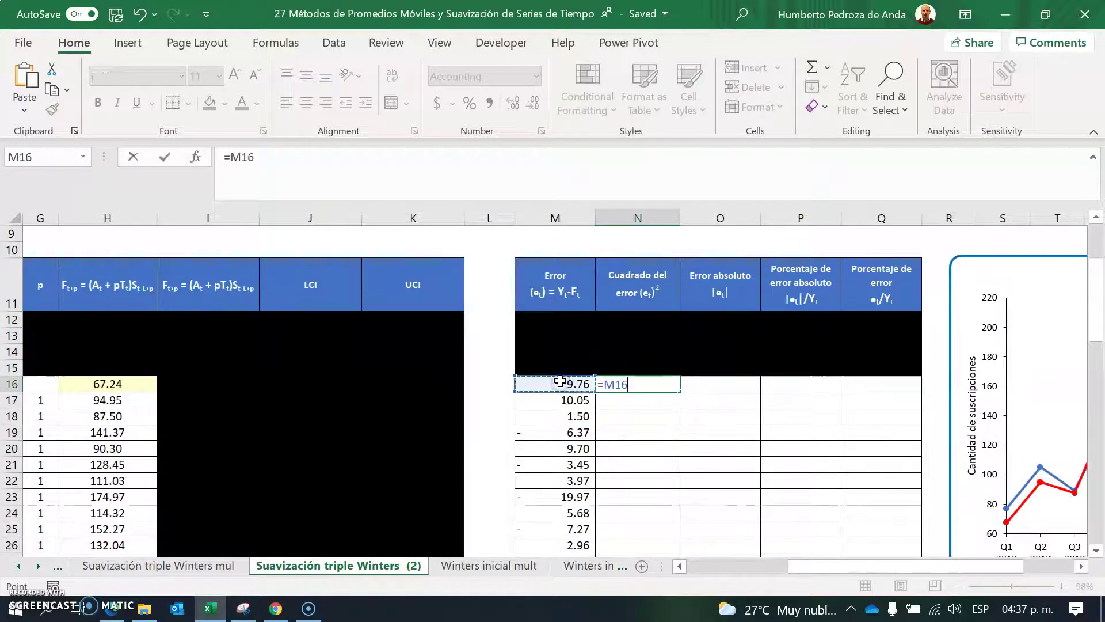
{"action": "type", "text": "^2"}
{"action": "key", "text": "Return"}
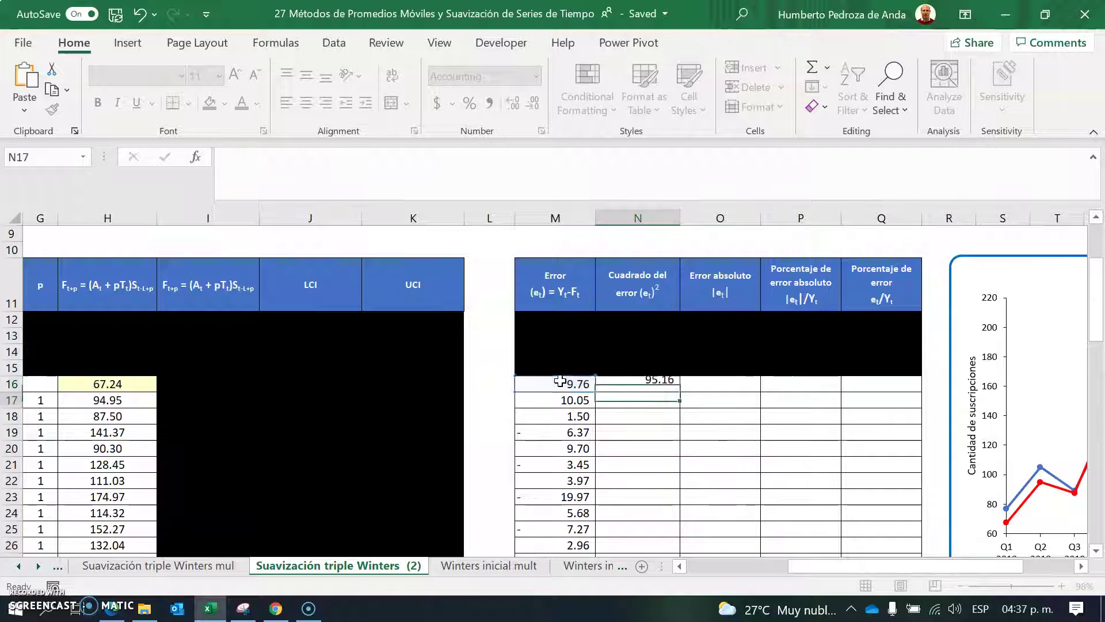
Step: Fill the squared error formula down to N27 and copy the average from M28 into N28 for the MSE
{"action": "left_click", "coordinate": [672, 384]}
{"action": "left_click_drag", "start_coordinate": [679, 392], "coordinate": [663, 476]}
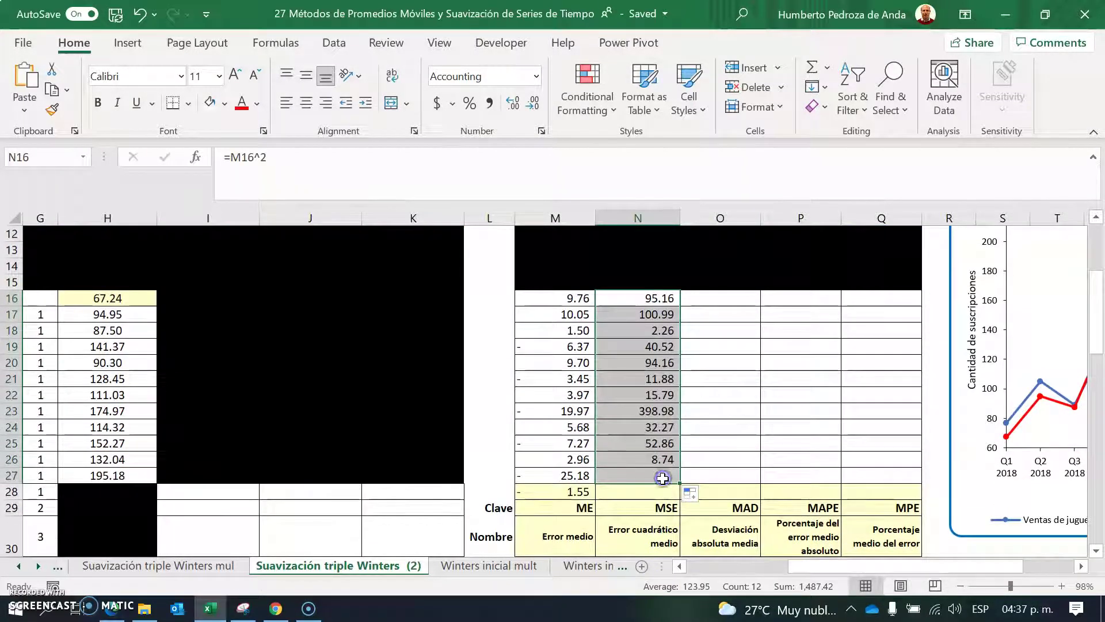
{"action": "left_click", "coordinate": [590, 493]}
{"action": "left_click_drag", "start_coordinate": [594, 498], "coordinate": [663, 494]}
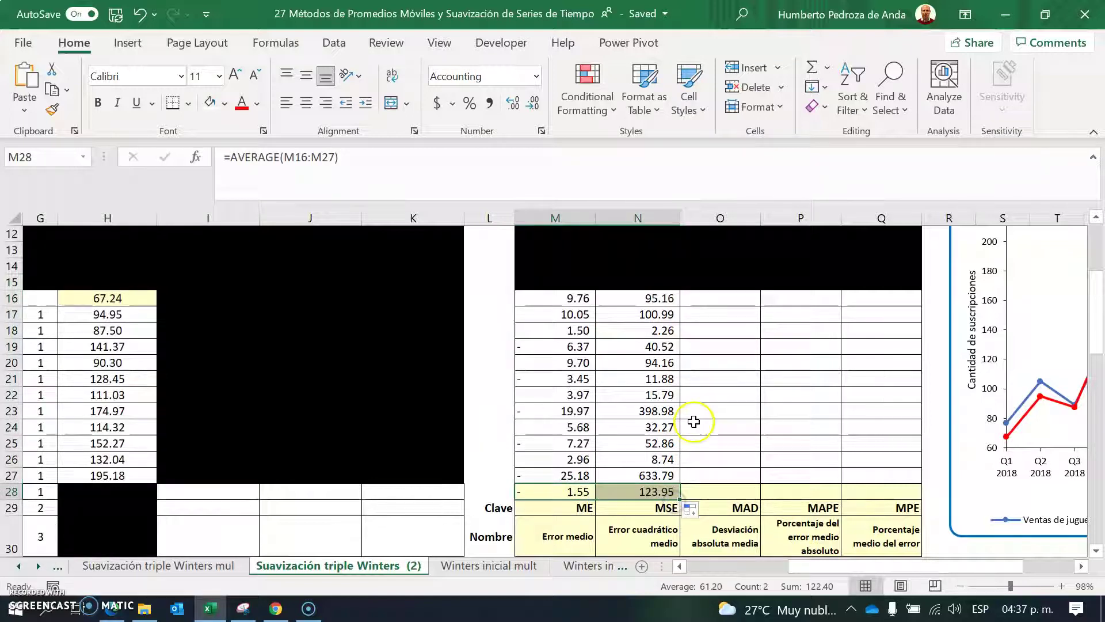
{"action": "left_click", "coordinate": [662, 492]}
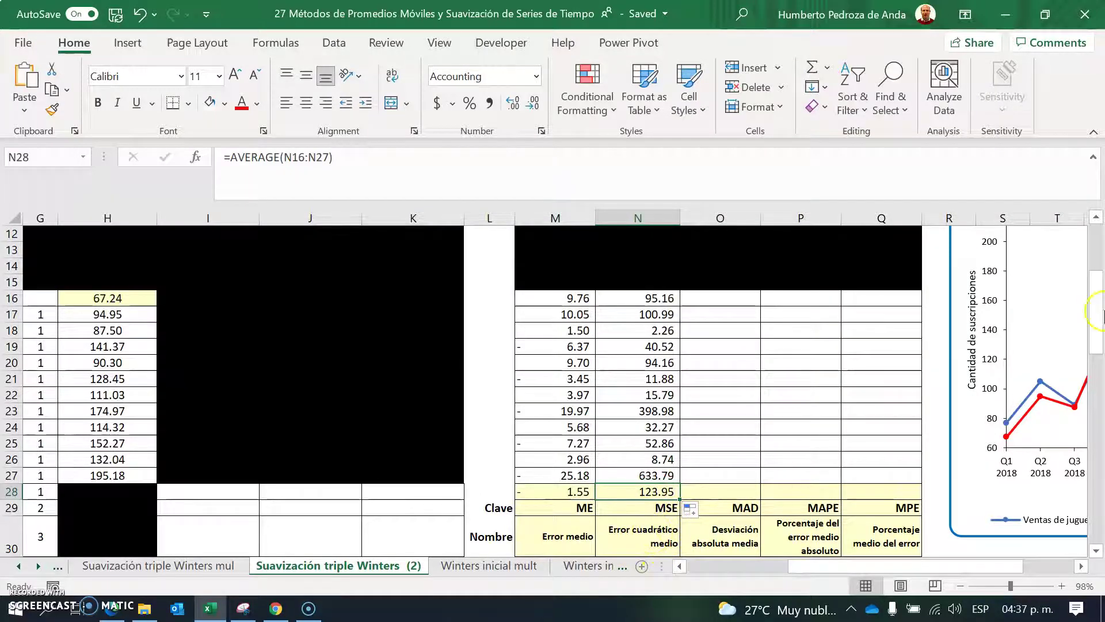
Step: Enter =ABS(M16) in O16, the first row of the absolute error column
{"action": "left_click_drag", "start_coordinate": [1092, 321], "coordinate": [1096, 301]}
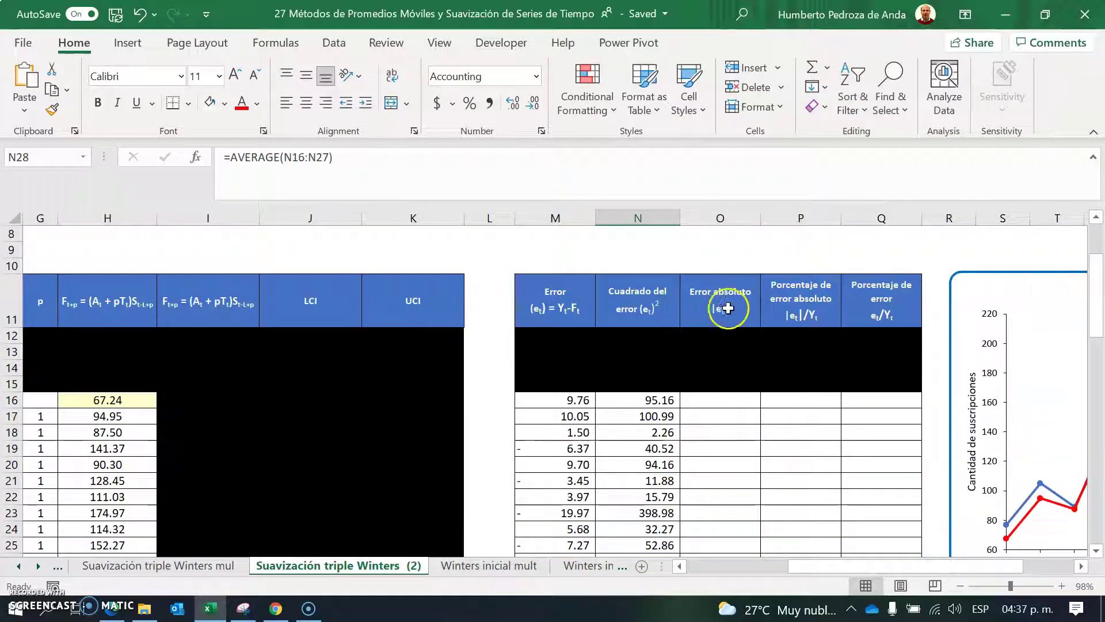
{"action": "left_click", "coordinate": [720, 400]}
{"action": "type", "text": "="}
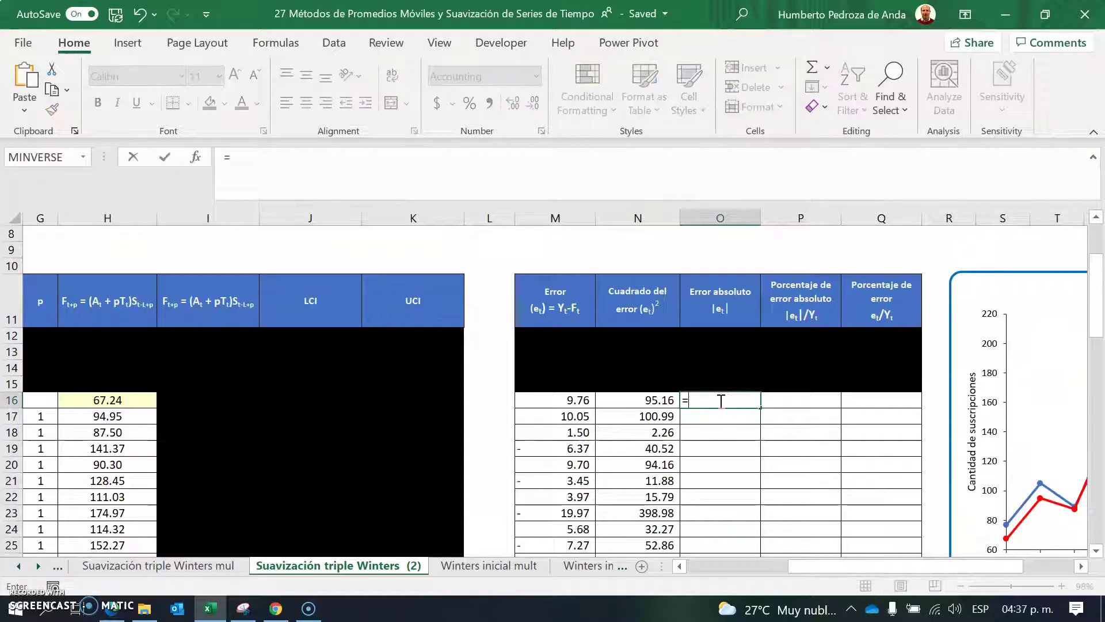
{"action": "type", "text": "abs("}
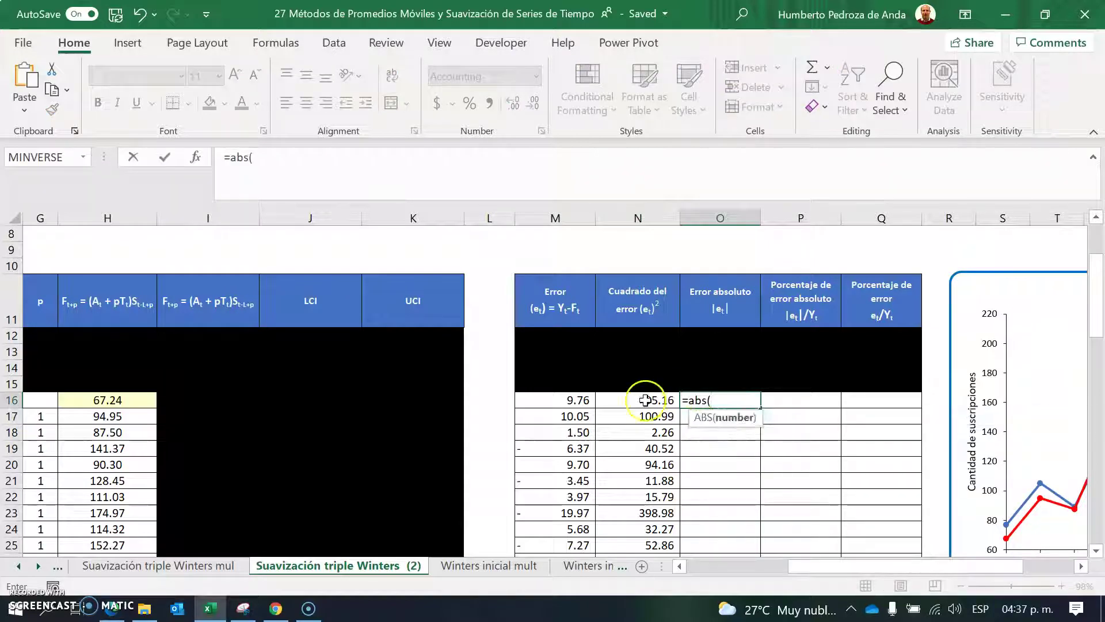
{"action": "left_click", "coordinate": [560, 403]}
{"action": "type", "text": ")"}
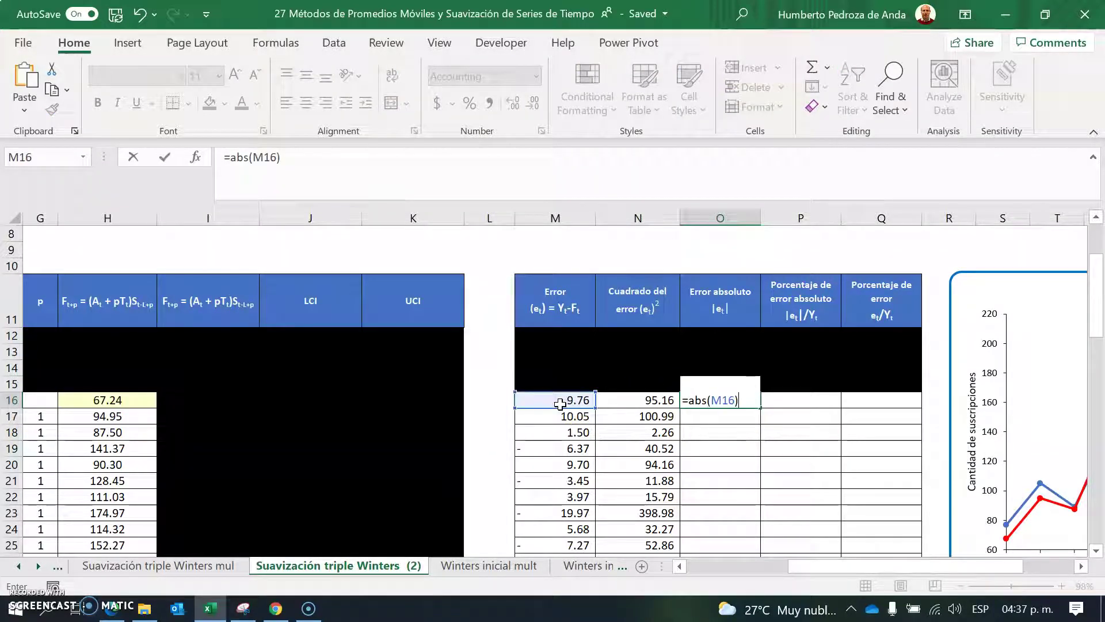
{"action": "key", "text": "Return"}
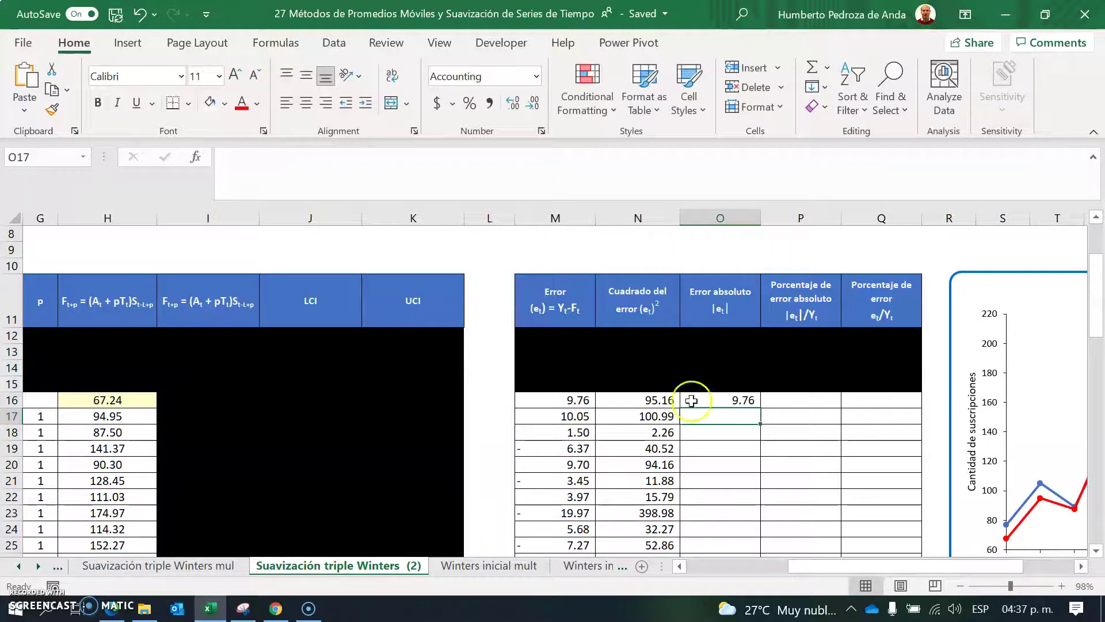
Step: Fill the absolute error formula down to O27 and copy the average from N28 into O28 for the MAD
{"action": "left_click", "coordinate": [746, 402]}
{"action": "left_click_drag", "start_coordinate": [760, 407], "coordinate": [750, 482]}
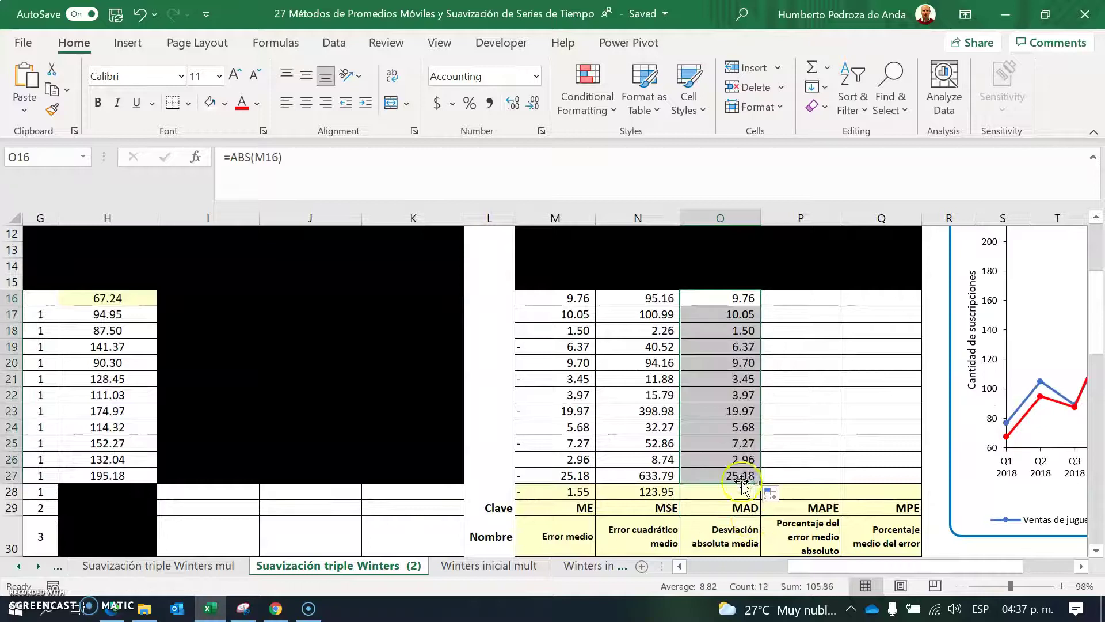
{"action": "left_click", "coordinate": [661, 492]}
{"action": "left_click_drag", "start_coordinate": [681, 496], "coordinate": [752, 504]}
{"action": "left_click", "coordinate": [736, 493]}
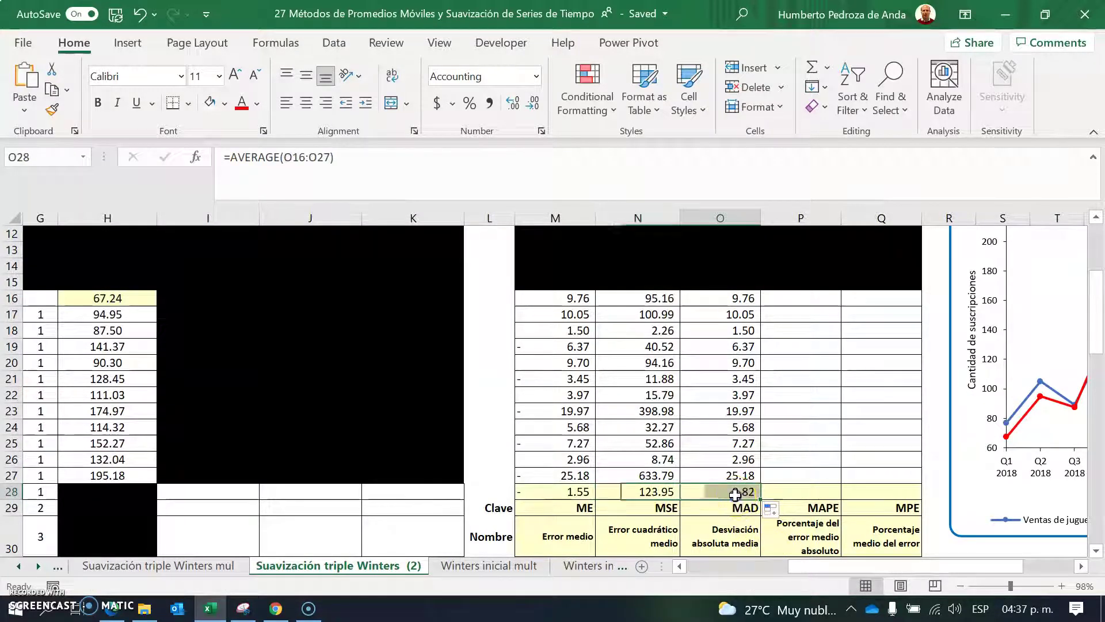
{"action": "left_click", "coordinate": [740, 509]}
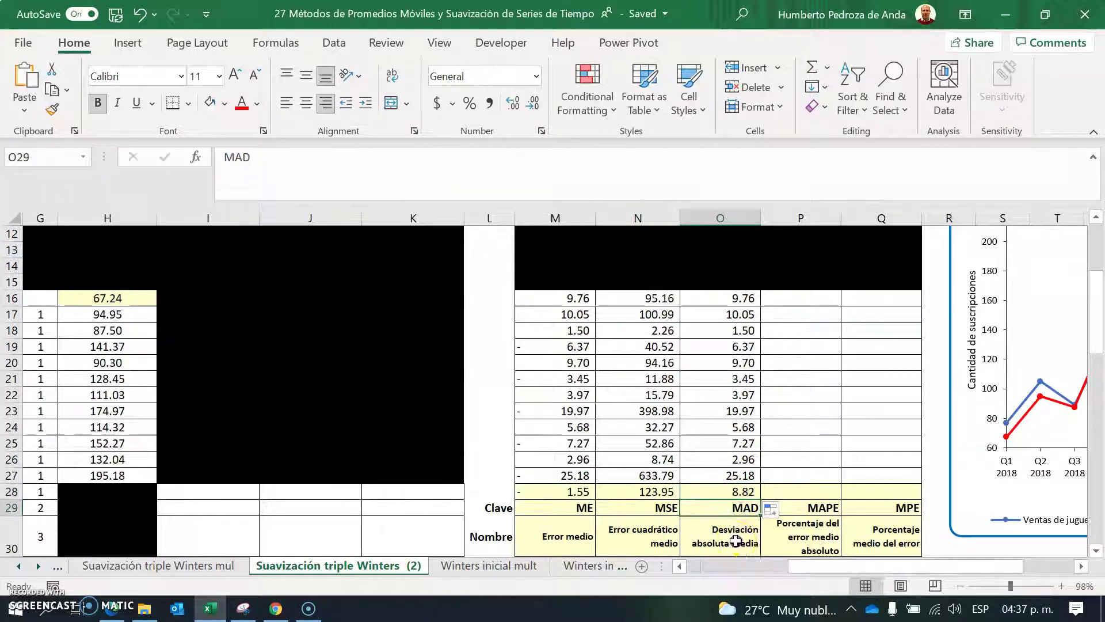
{"action": "left_click", "coordinate": [735, 541]}
Step: Enter =O16/B16 in P16 to calculate the first absolute percentage error
{"action": "left_click_drag", "start_coordinate": [1094, 334], "coordinate": [1098, 321]}
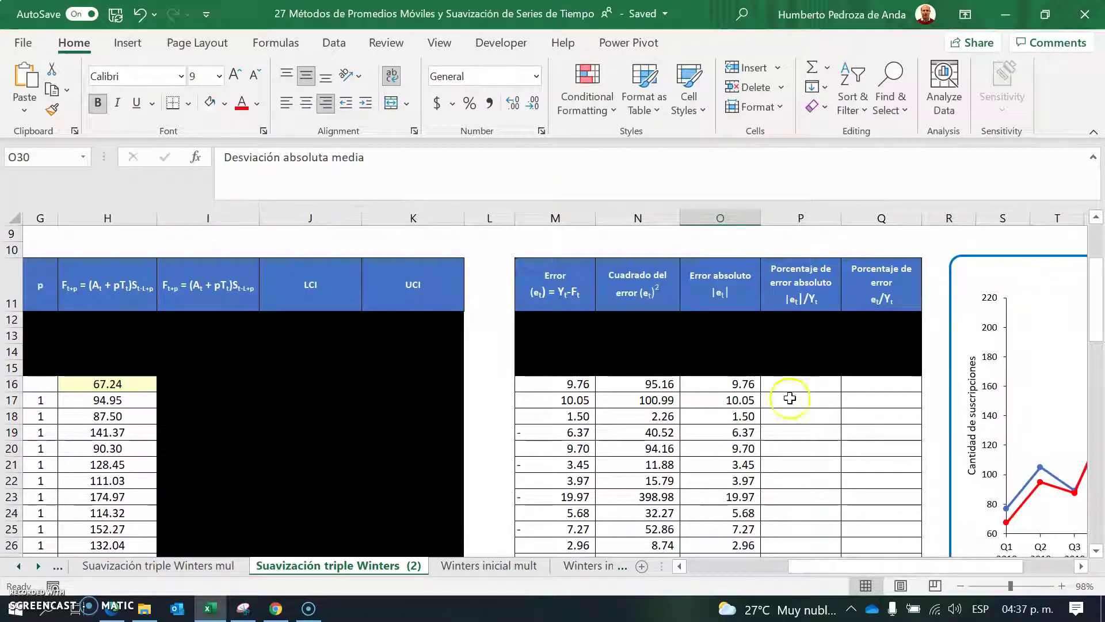
{"action": "left_click", "coordinate": [789, 386]}
{"action": "type", "text": "="}
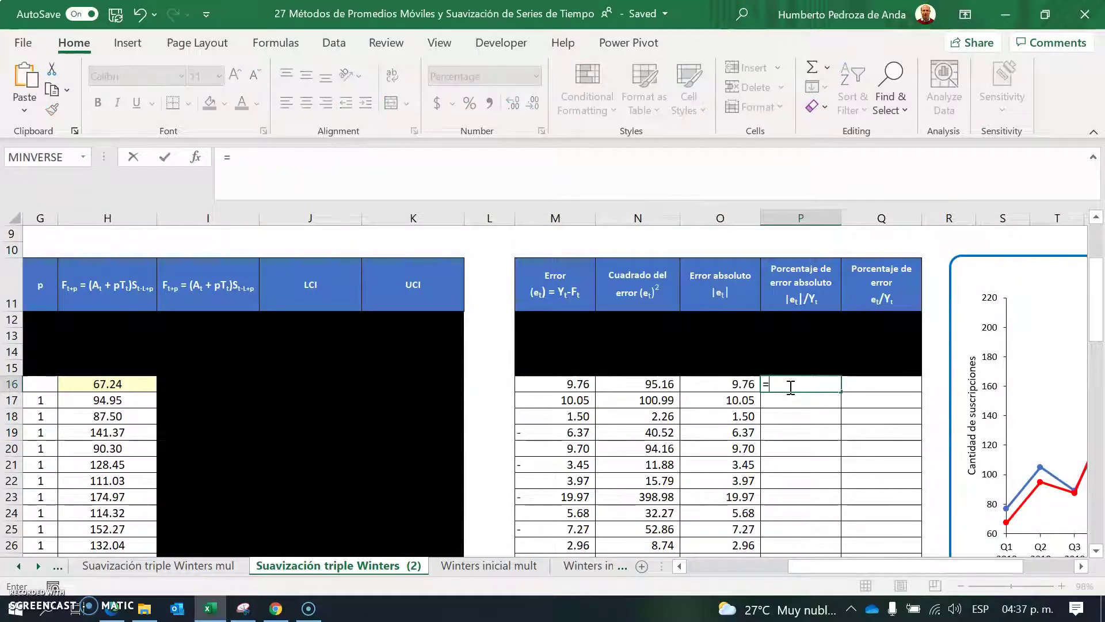
{"action": "left_click", "coordinate": [734, 384]}
{"action": "type", "text": "/"}
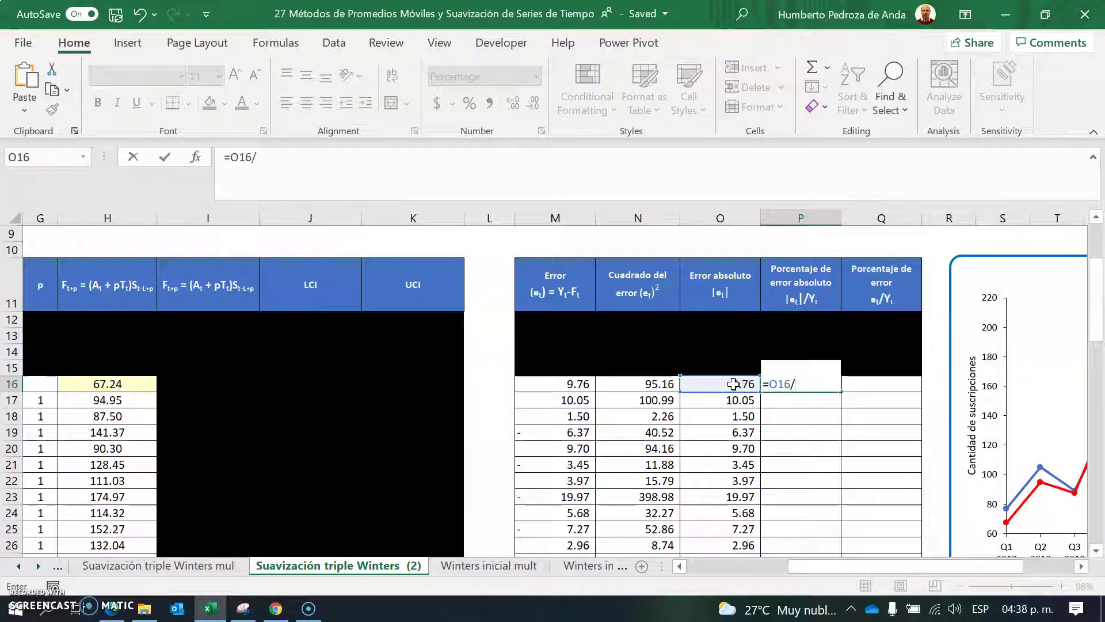
{"action": "left_click_drag", "start_coordinate": [854, 567], "coordinate": [705, 567]}
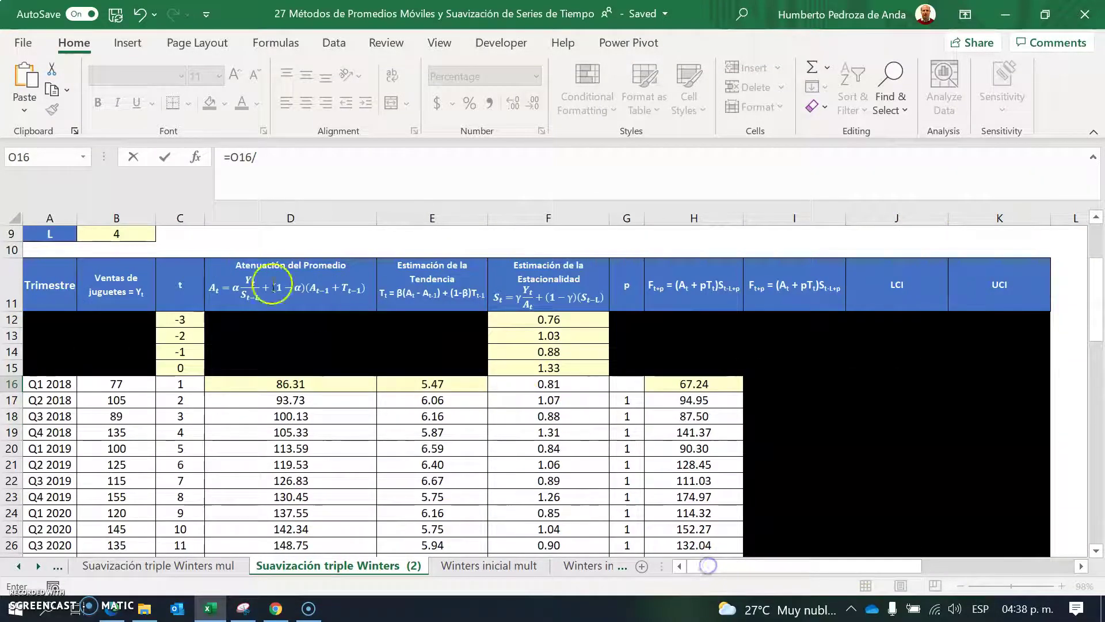
{"action": "left_click", "coordinate": [122, 385]}
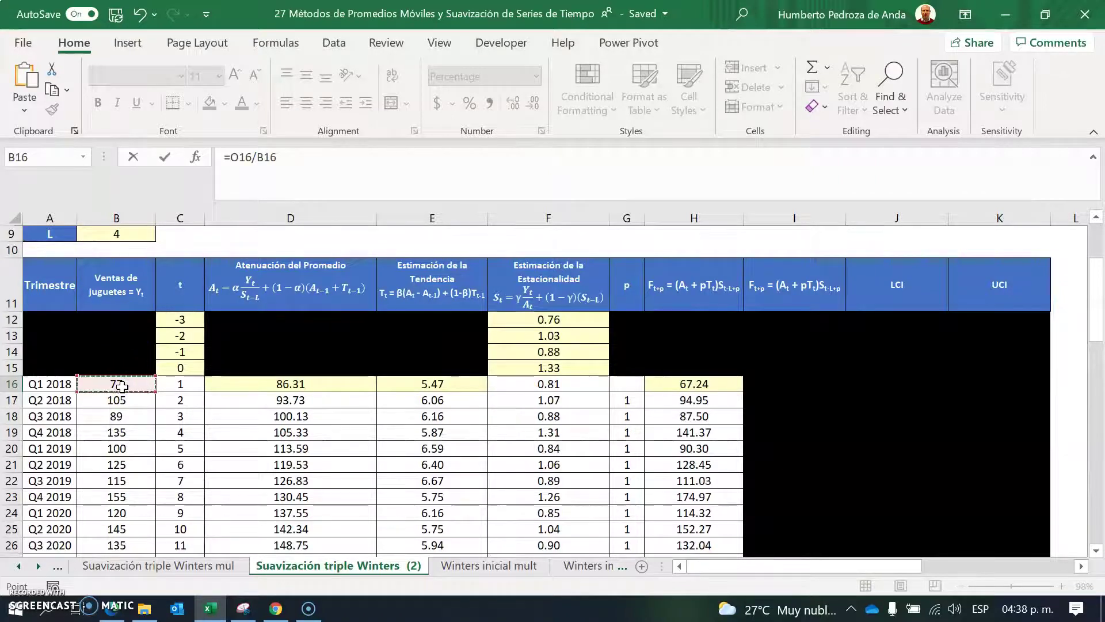
{"action": "key", "text": "Return"}
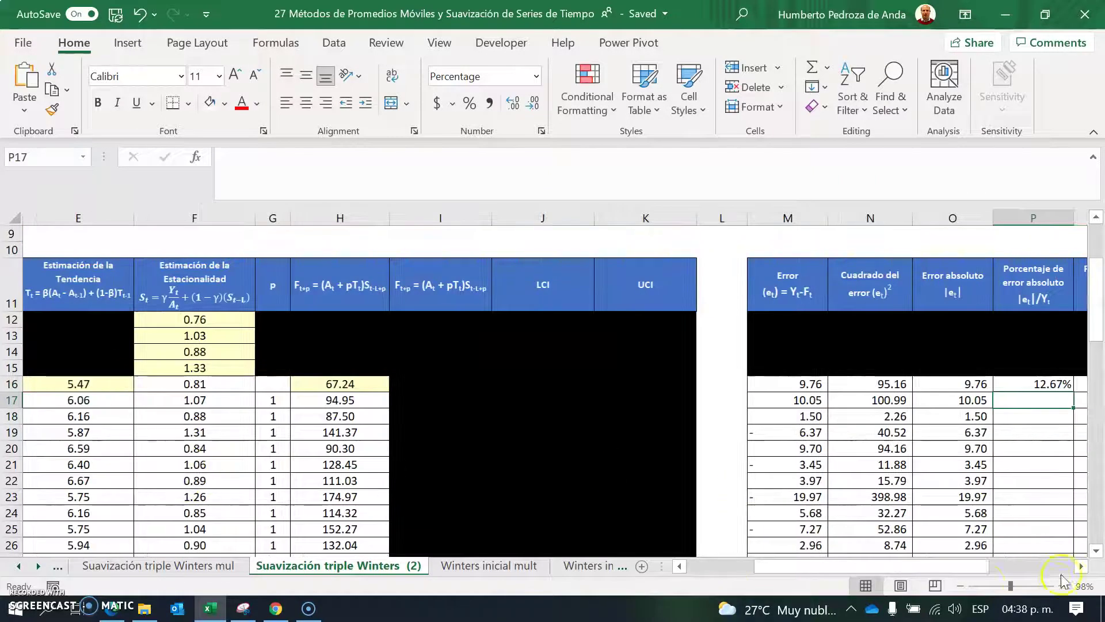
Step: Fill the absolute percentage error formula down to P27 and copy the average from O28 into P28 for the MAPE
{"action": "left_click", "coordinate": [1082, 567]}
{"action": "left_click", "coordinate": [1082, 567]}
{"action": "scroll", "coordinate": [921, 432], "scroll_direction": "down", "scroll_amount": 1}
{"action": "left_click", "coordinate": [813, 299]}
{"action": "left_click_drag", "start_coordinate": [841, 306], "coordinate": [840, 478]}
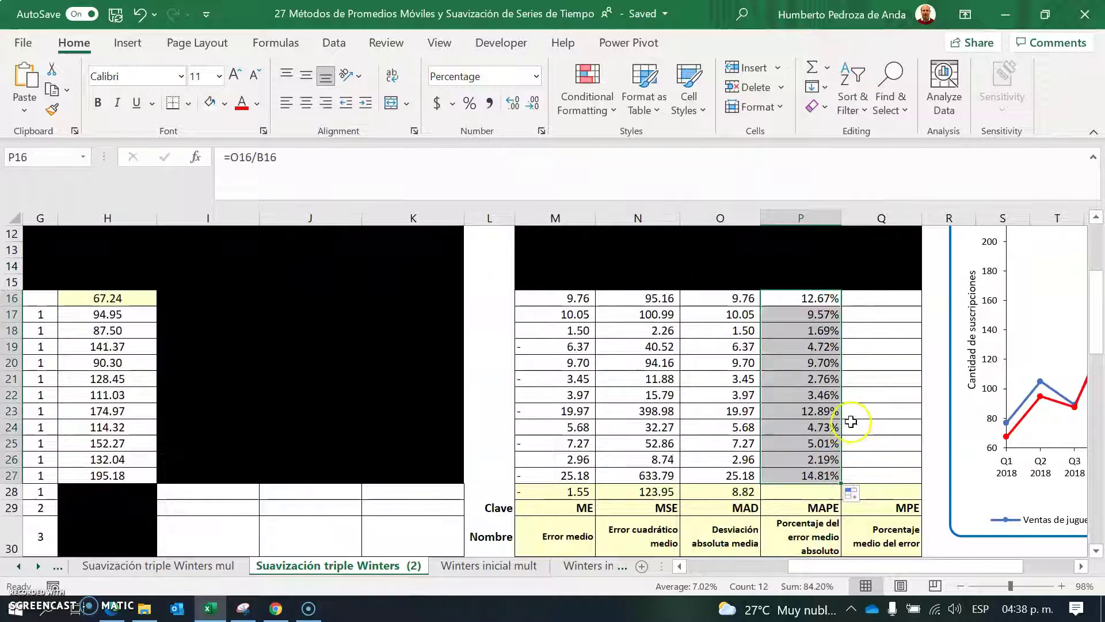
{"action": "left_click", "coordinate": [739, 492]}
{"action": "left_click_drag", "start_coordinate": [760, 499], "coordinate": [823, 499]}
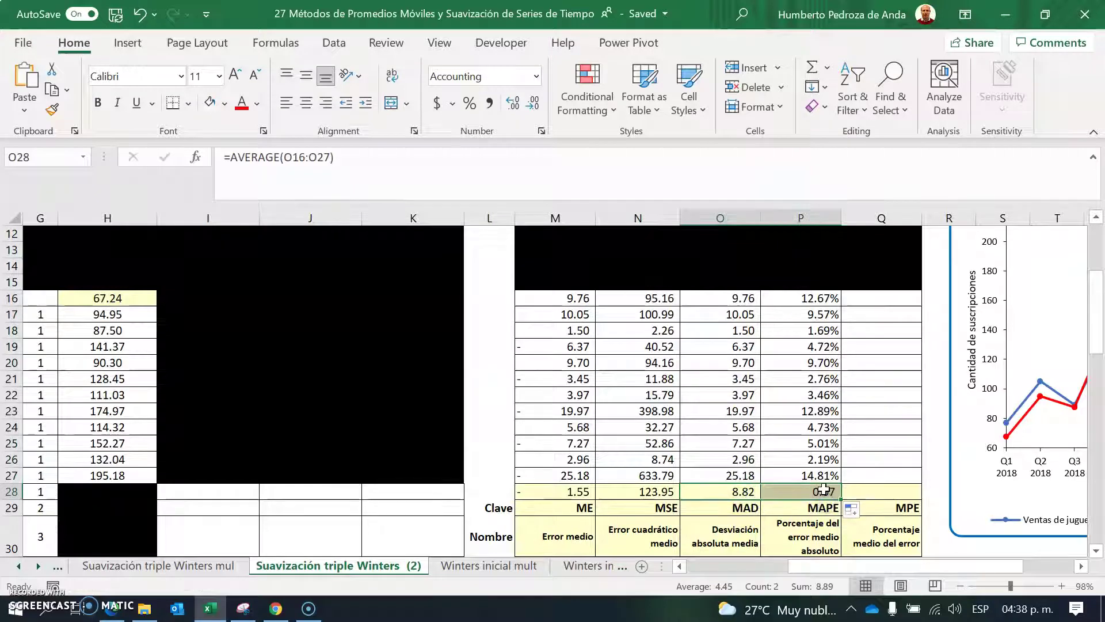
{"action": "left_click", "coordinate": [824, 491]}
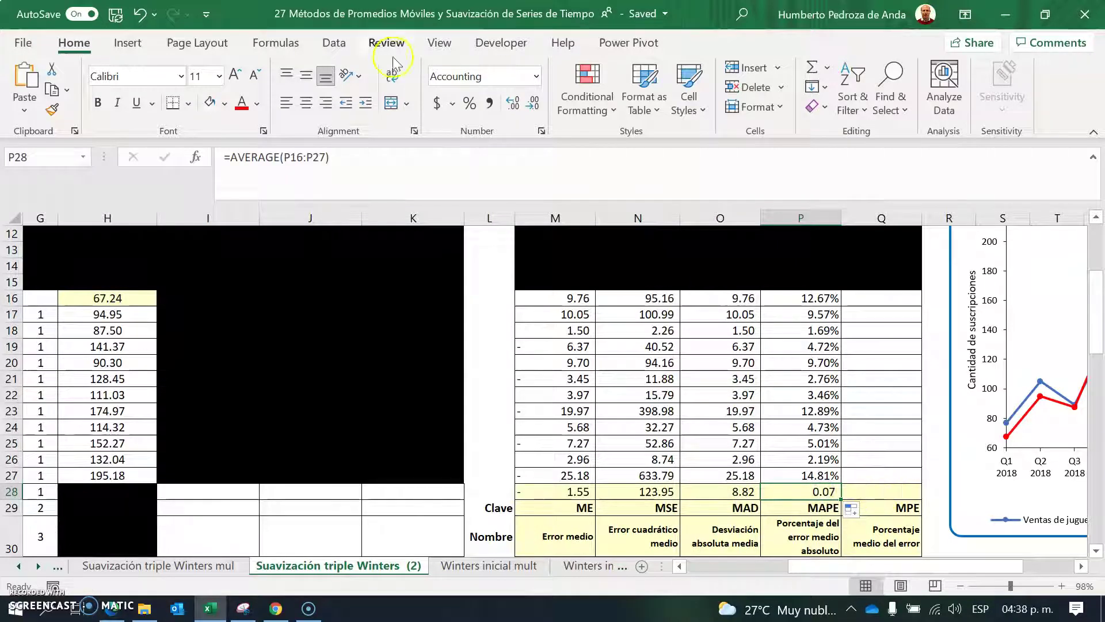
Step: Format the MAPE average in P28 as a percentage with two decimals
{"action": "left_click", "coordinate": [470, 105]}
{"action": "left_click", "coordinate": [512, 104]}
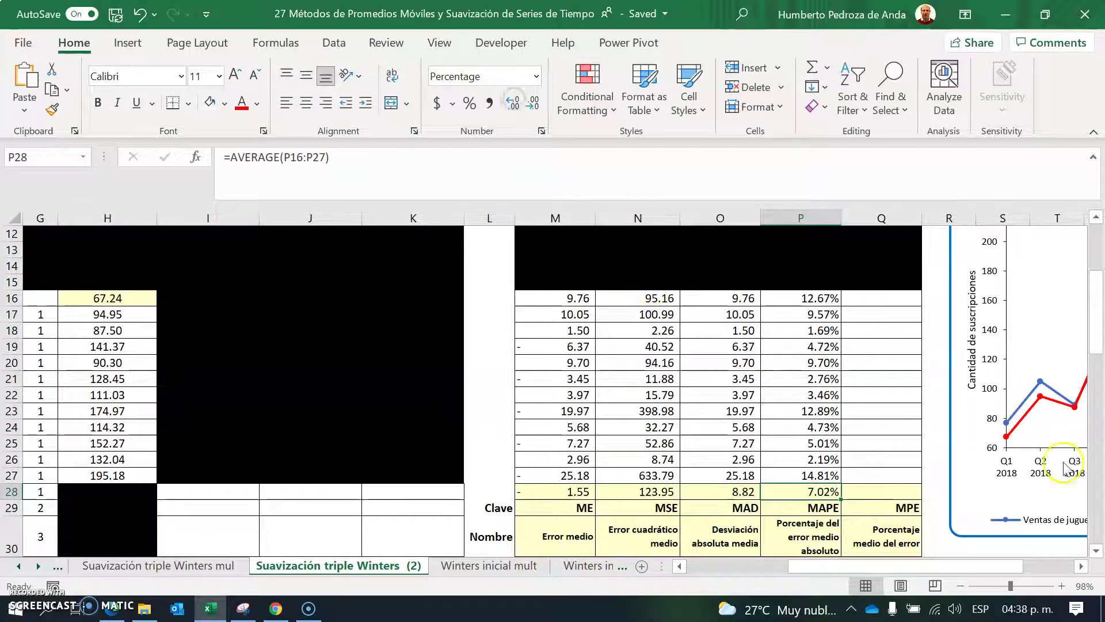
{"action": "left_click", "coordinate": [1096, 551]}
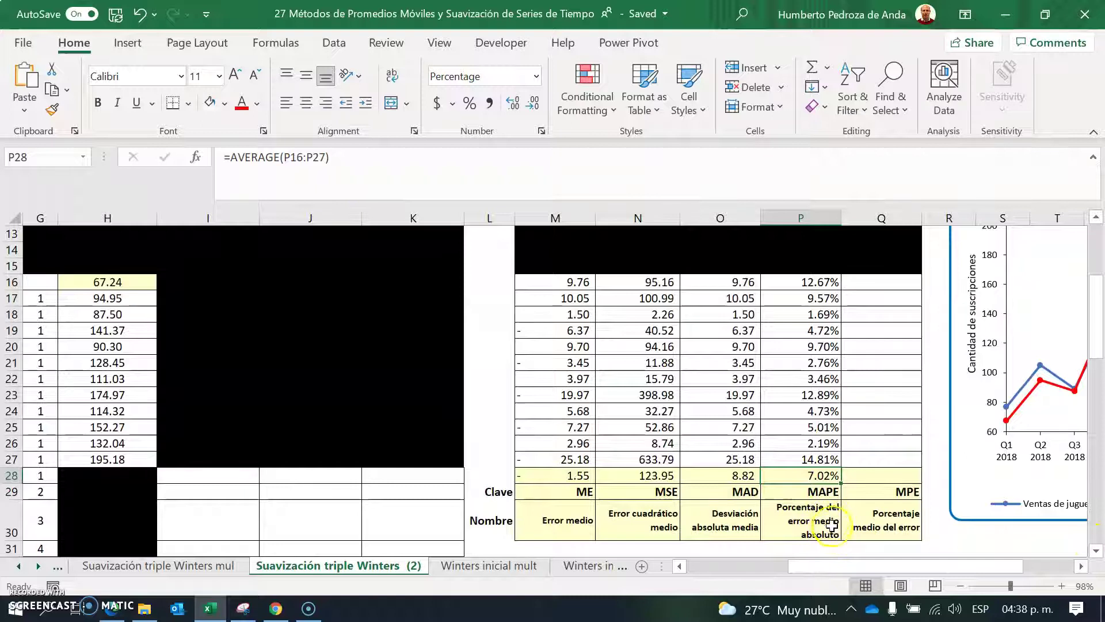
Step: Enter =M16/B16 in Q16 to calculate the first percentage error
{"action": "scroll", "coordinate": [1030, 323], "scroll_direction": "up", "scroll_amount": 2}
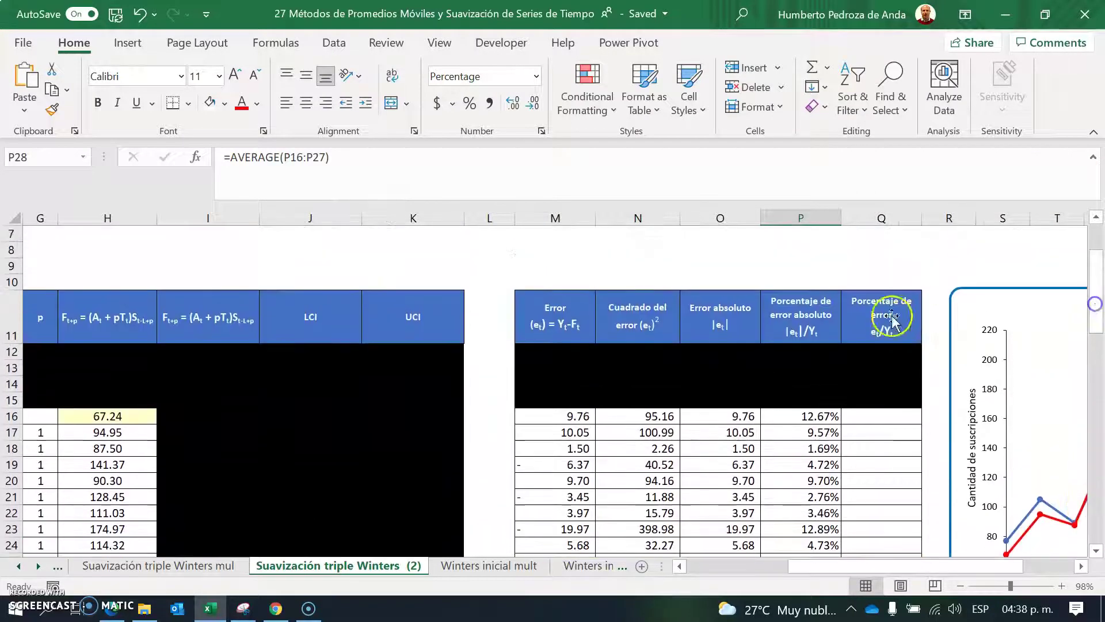
{"action": "left_click", "coordinate": [875, 420]}
{"action": "type", "text": "="}
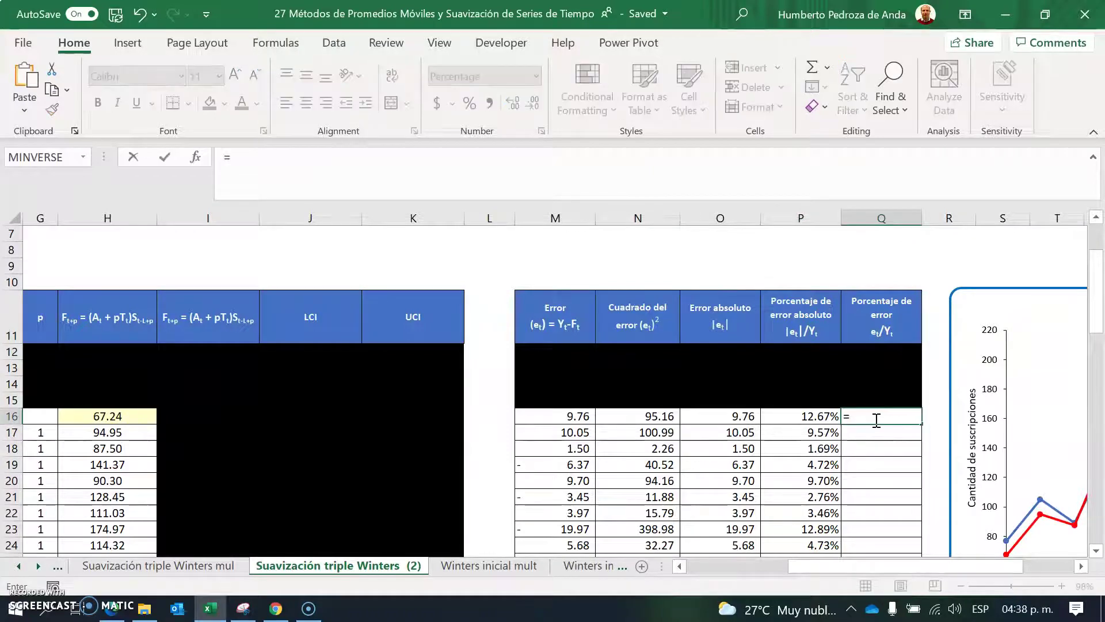
{"action": "left_click", "coordinate": [563, 414]}
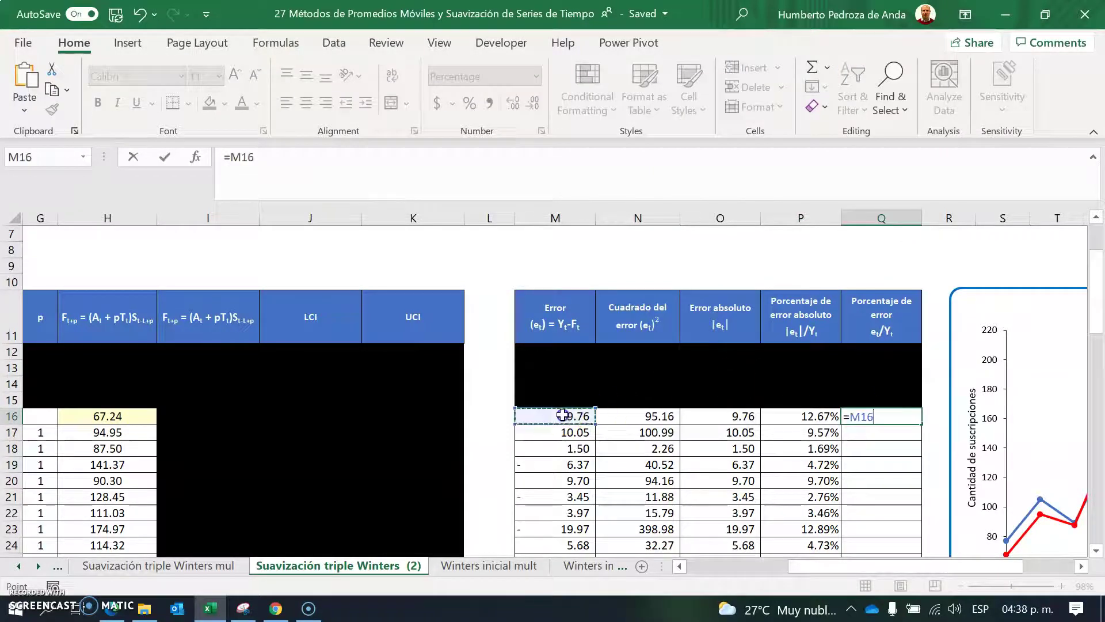
{"action": "type", "text": "/"}
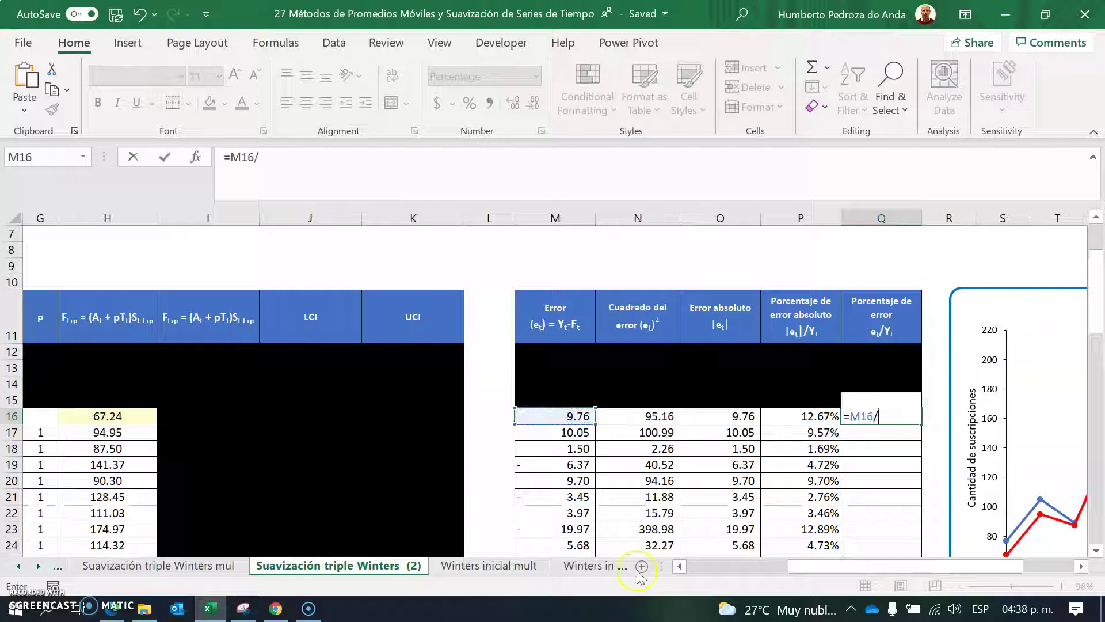
{"action": "left_click_drag", "start_coordinate": [800, 567], "coordinate": [683, 568]}
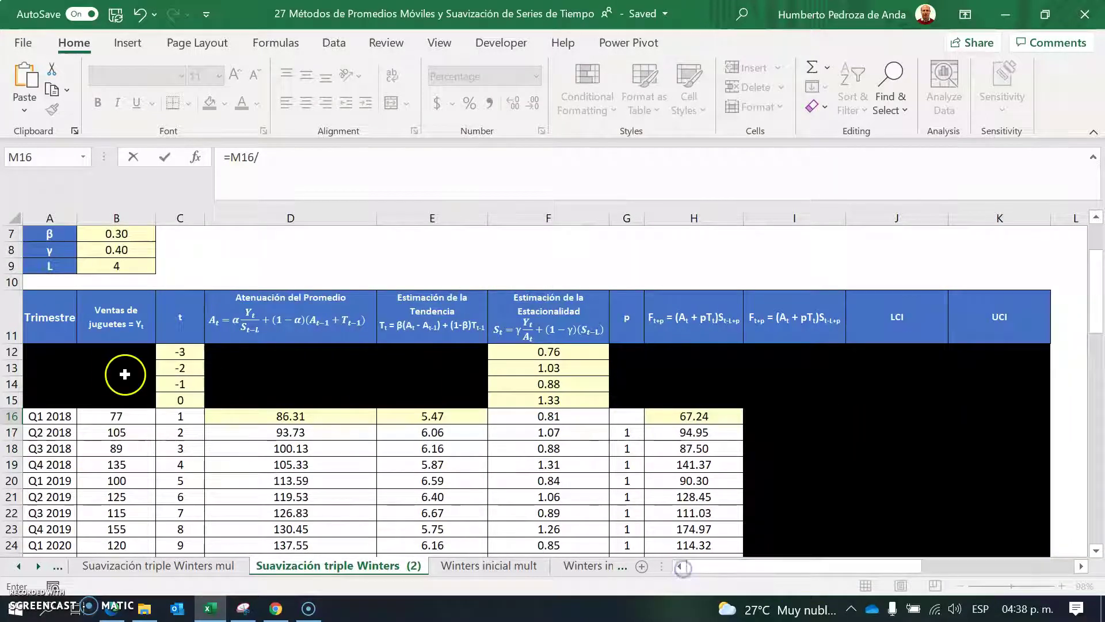
{"action": "left_click", "coordinate": [101, 419]}
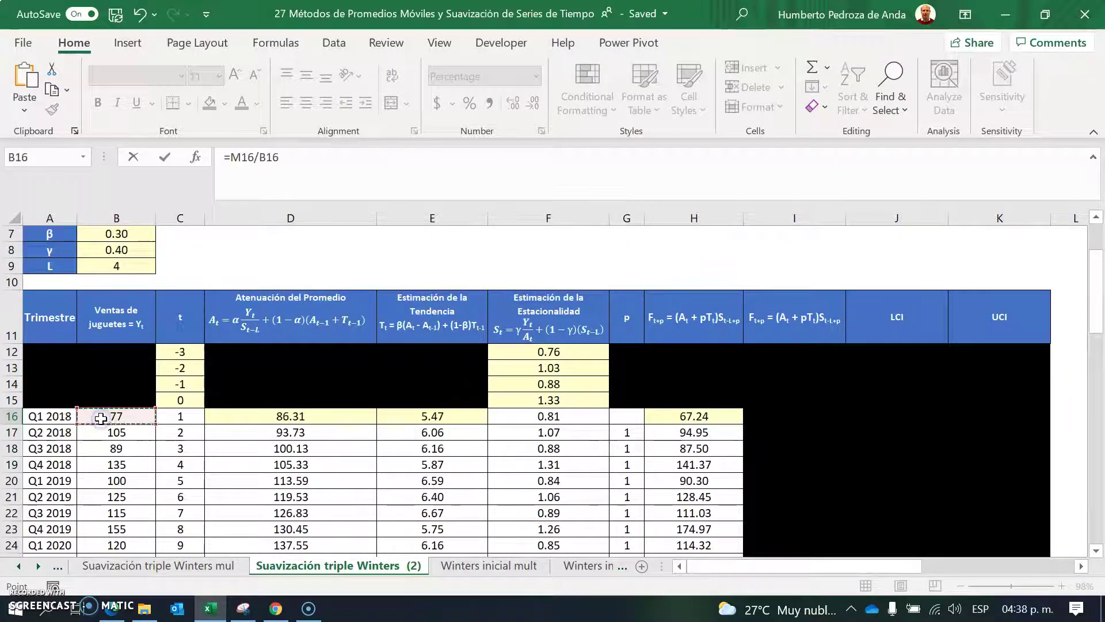
{"action": "key", "text": "Return"}
Step: Fill the percentage error formula down to Q27 and copy the average from P28 into Q28 for the MPE
{"action": "left_click", "coordinate": [1008, 498]}
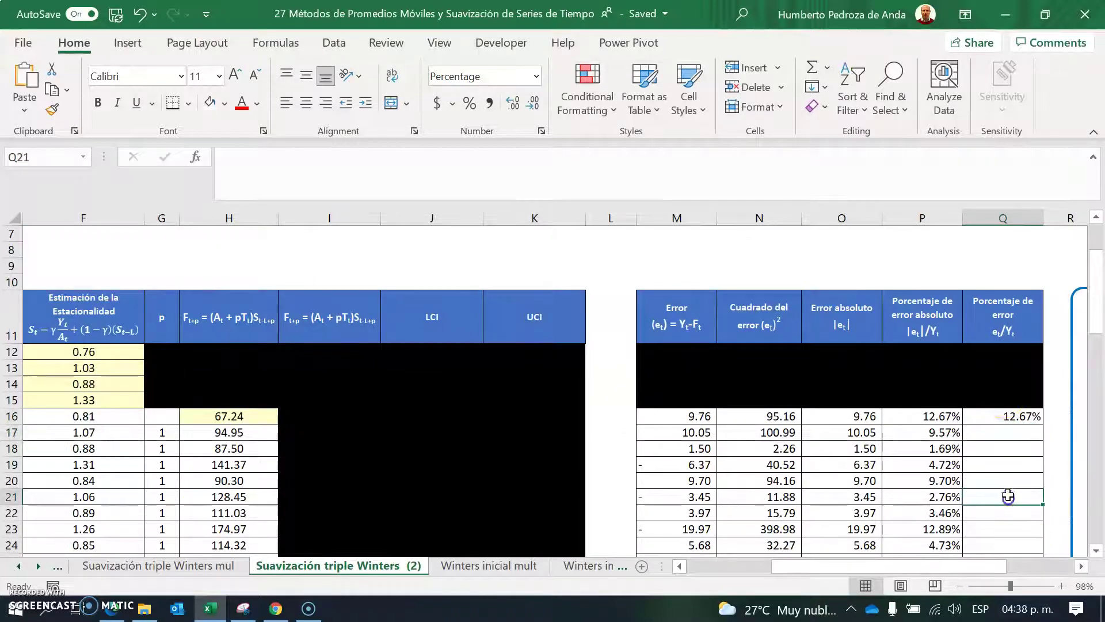
{"action": "left_click", "coordinate": [1007, 416]}
{"action": "left_click_drag", "start_coordinate": [1043, 424], "coordinate": [1034, 530]}
{"action": "left_click", "coordinate": [939, 544]}
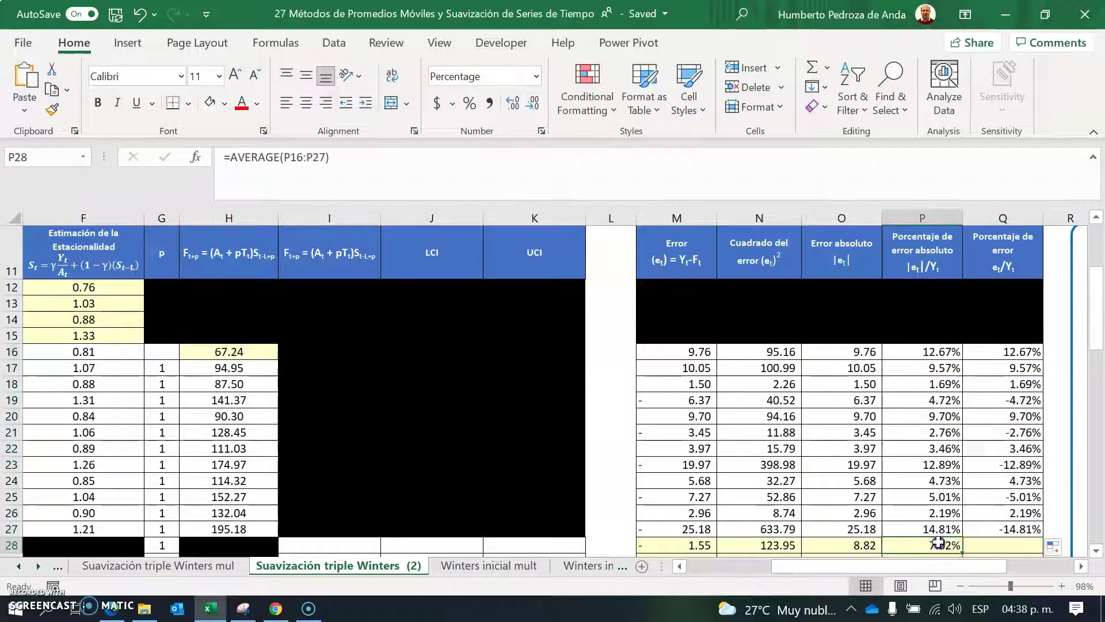
{"action": "left_click_drag", "start_coordinate": [966, 554], "coordinate": [1030, 553]}
{"action": "scroll", "coordinate": [1097, 555], "scroll_direction": "down", "scroll_amount": 1}
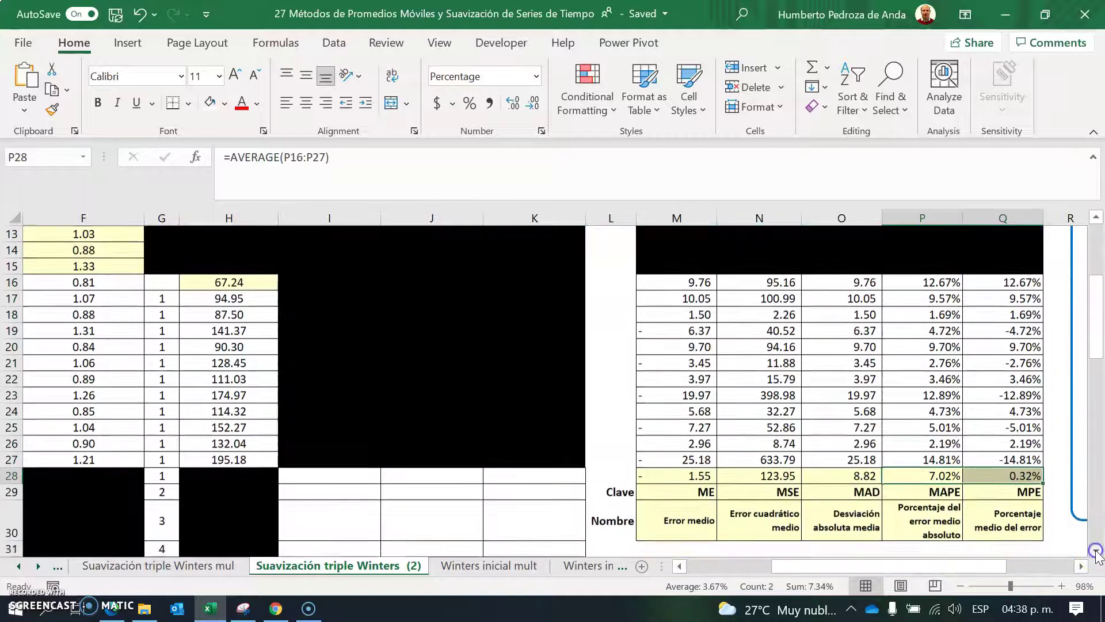
Step: Review the accuracy measures in M28:Q28 and the α, β and γ smoothing parameters in B6:B8
{"action": "left_click", "coordinate": [1018, 492]}
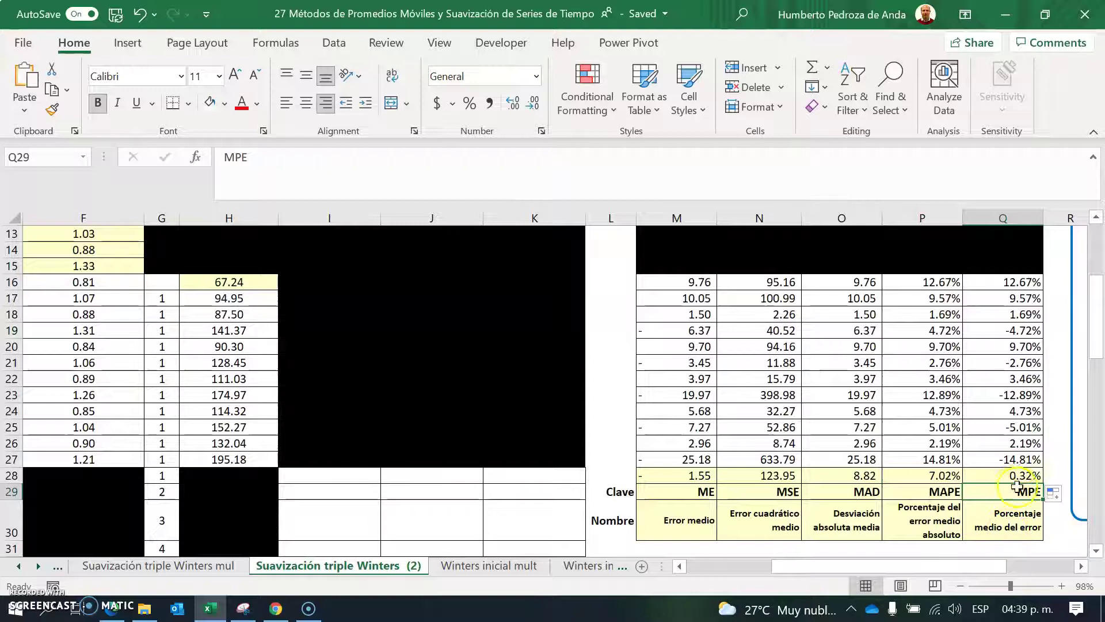
{"action": "left_click", "coordinate": [864, 474]}
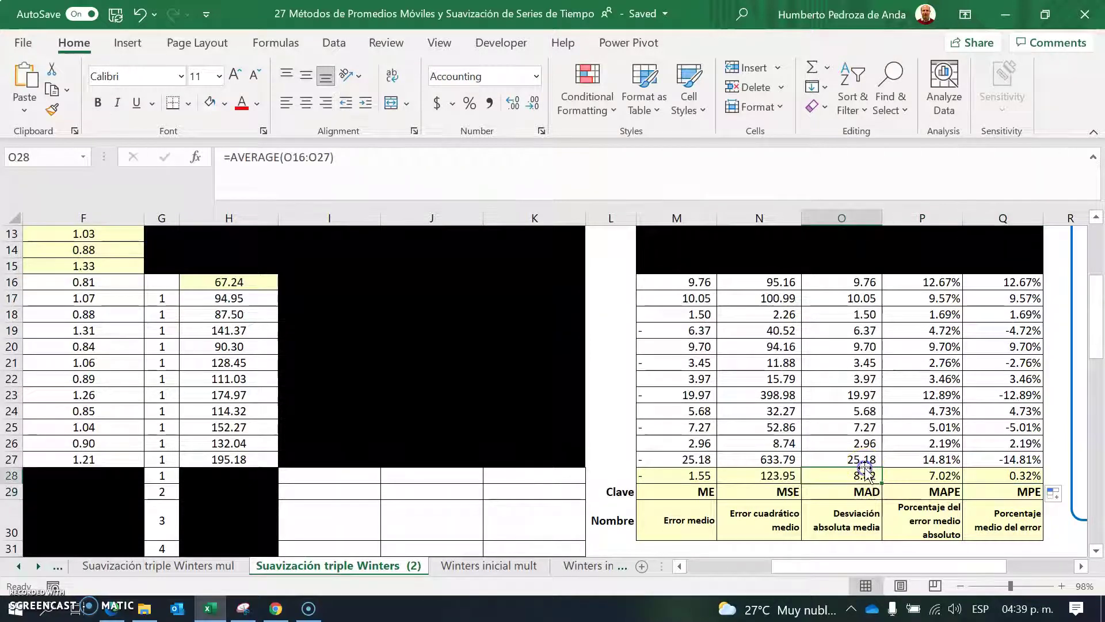
{"action": "left_click", "coordinate": [768, 475]}
{"action": "left_click_drag", "start_coordinate": [701, 478], "coordinate": [983, 479]}
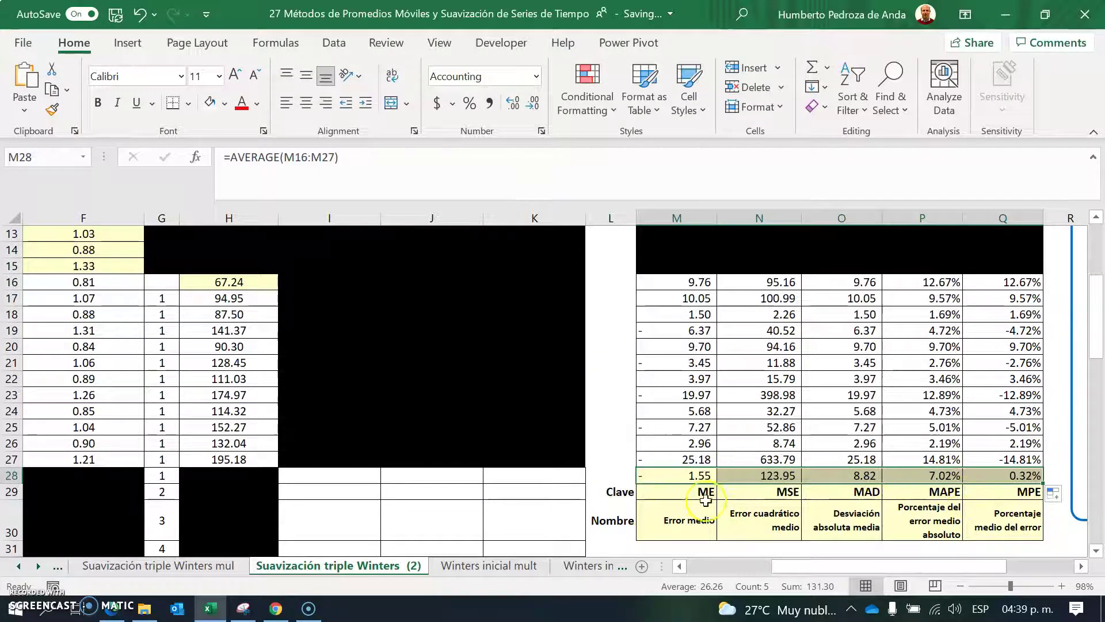
{"action": "scroll", "coordinate": [814, 569], "scroll_direction": "left", "scroll_amount": 3}
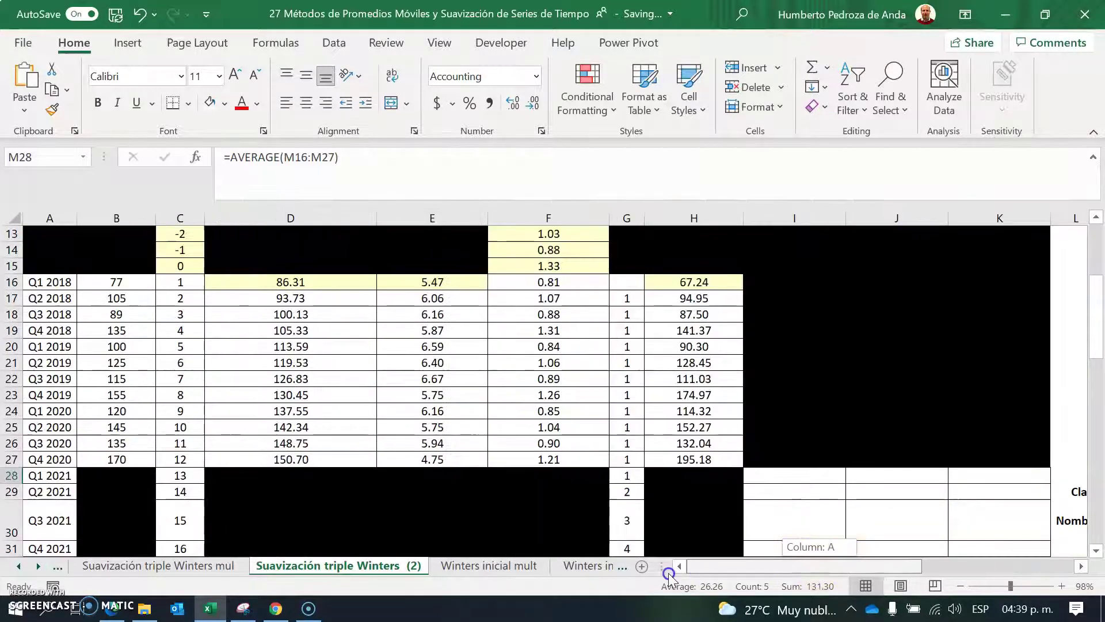
{"action": "left_click_drag", "start_coordinate": [1094, 345], "coordinate": [1094, 292]}
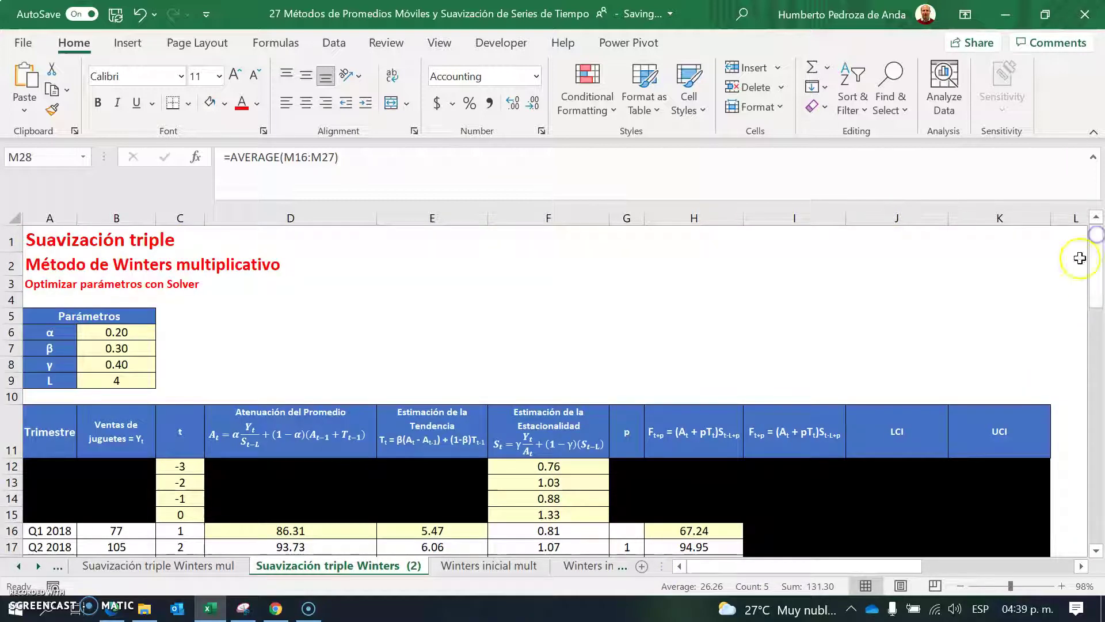
{"action": "left_click_drag", "start_coordinate": [115, 333], "coordinate": [124, 365]}
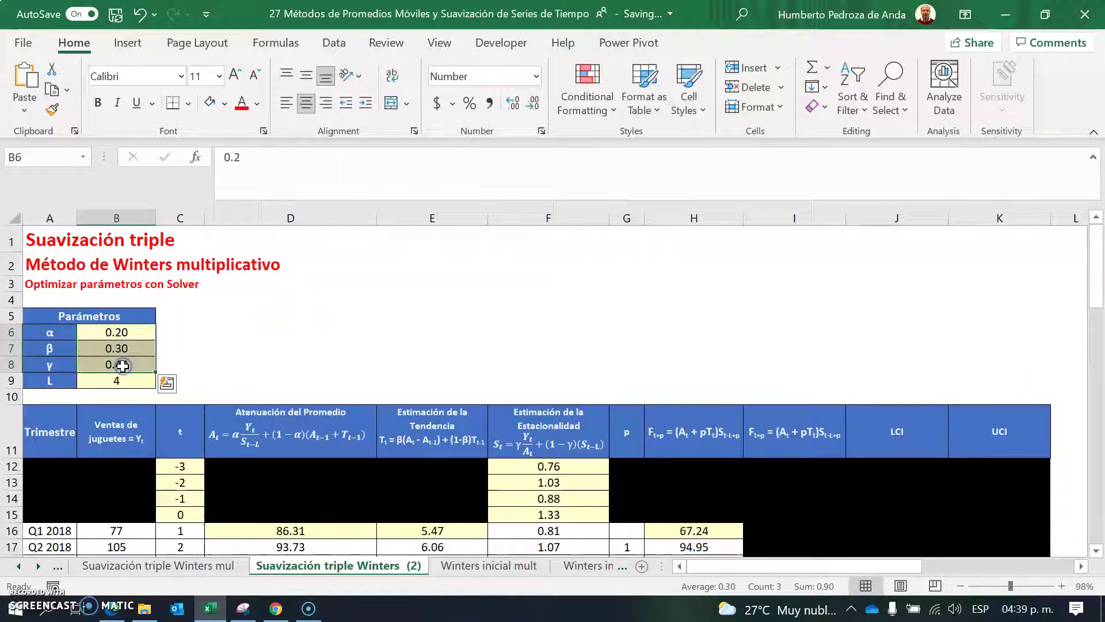
{"action": "left_click", "coordinate": [251, 354]}
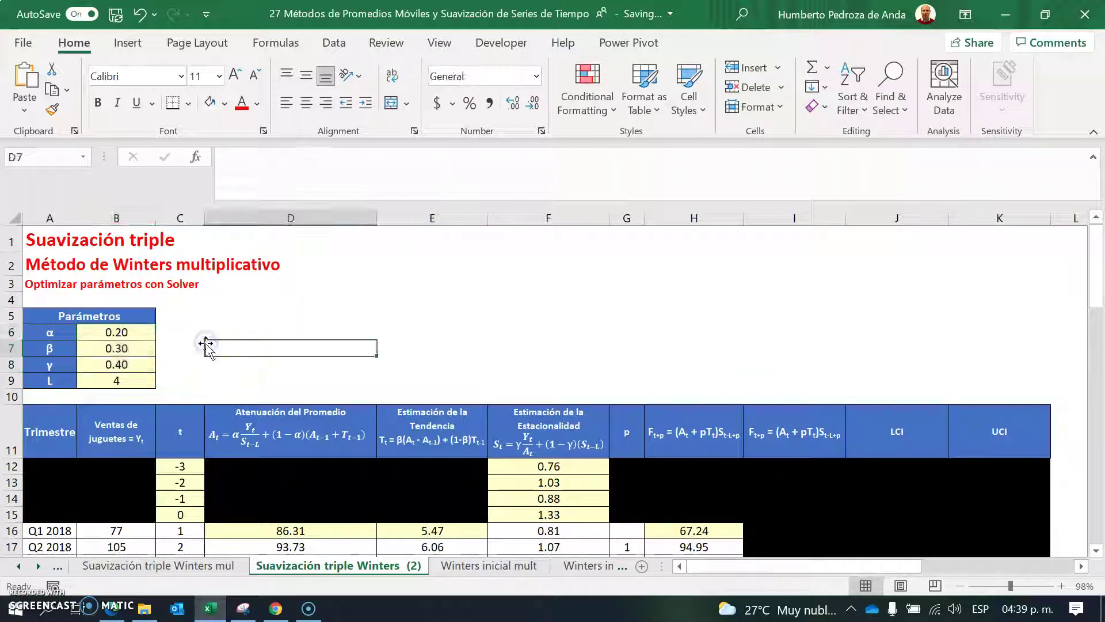
Step: Open Solver and reset all of its existing parameters, confirming the reset
{"action": "left_click", "coordinate": [333, 43]}
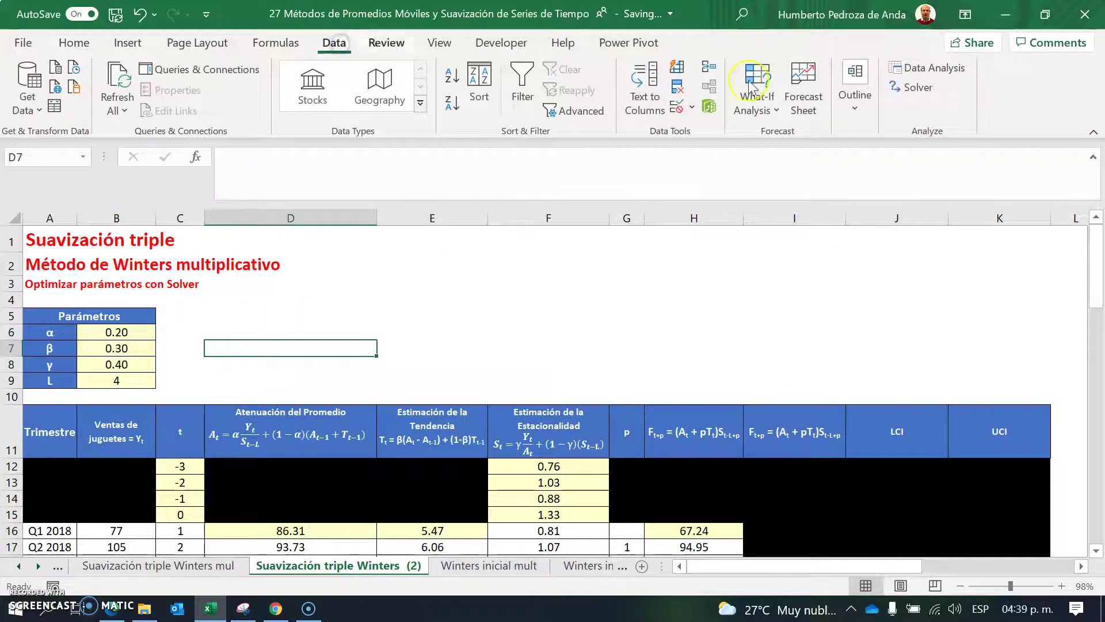
{"action": "left_click", "coordinate": [915, 86]}
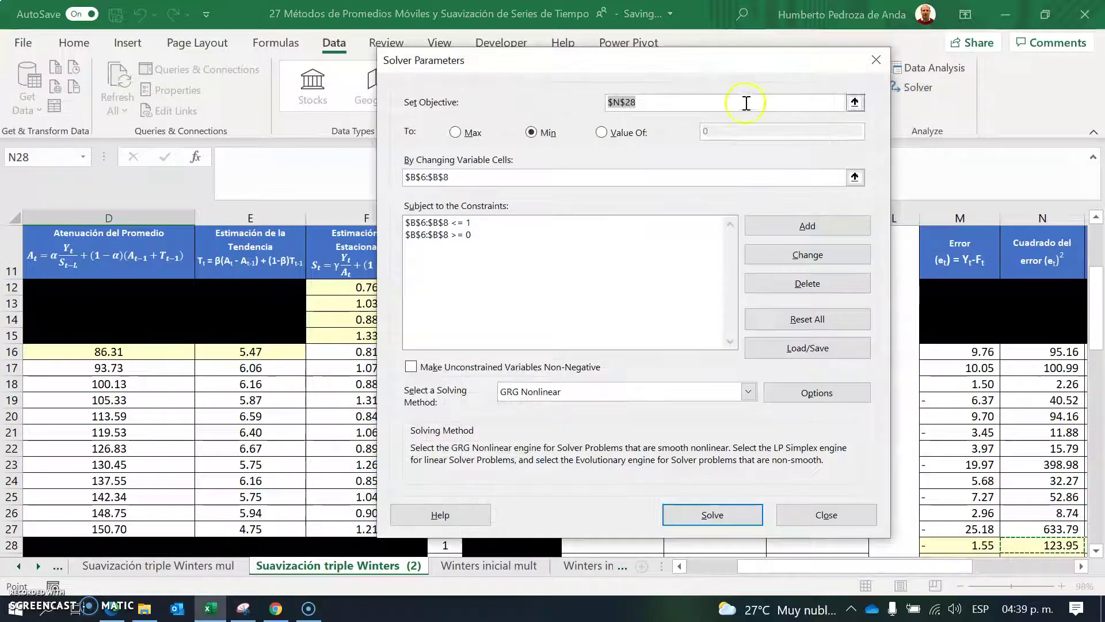
{"action": "left_click", "coordinate": [807, 319]}
{"action": "left_click", "coordinate": [565, 345]}
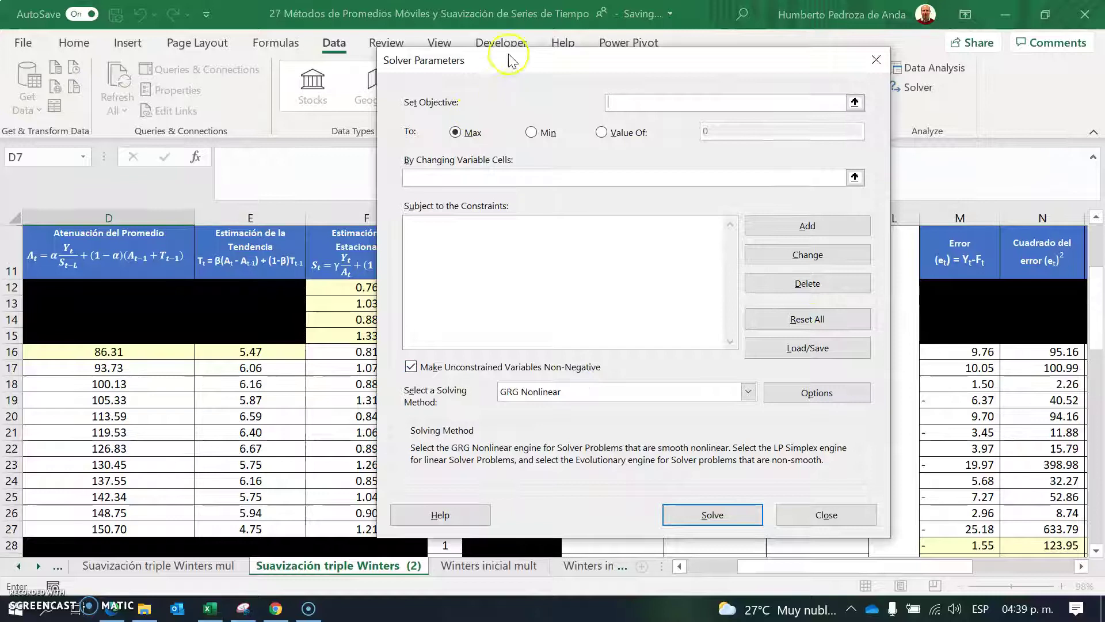
Step: Set the Solver objective to the MSE cell N28 and choose to minimise it
{"action": "left_click_drag", "start_coordinate": [532, 60], "coordinate": [308, 49]}
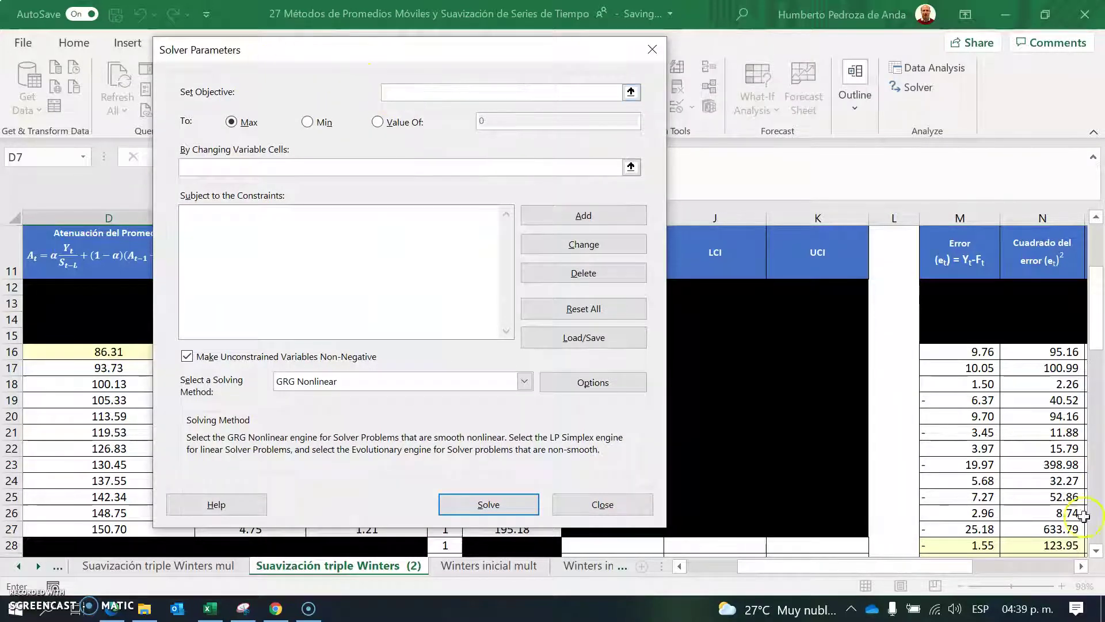
{"action": "left_click", "coordinate": [1097, 551]}
{"action": "left_click", "coordinate": [1083, 566]}
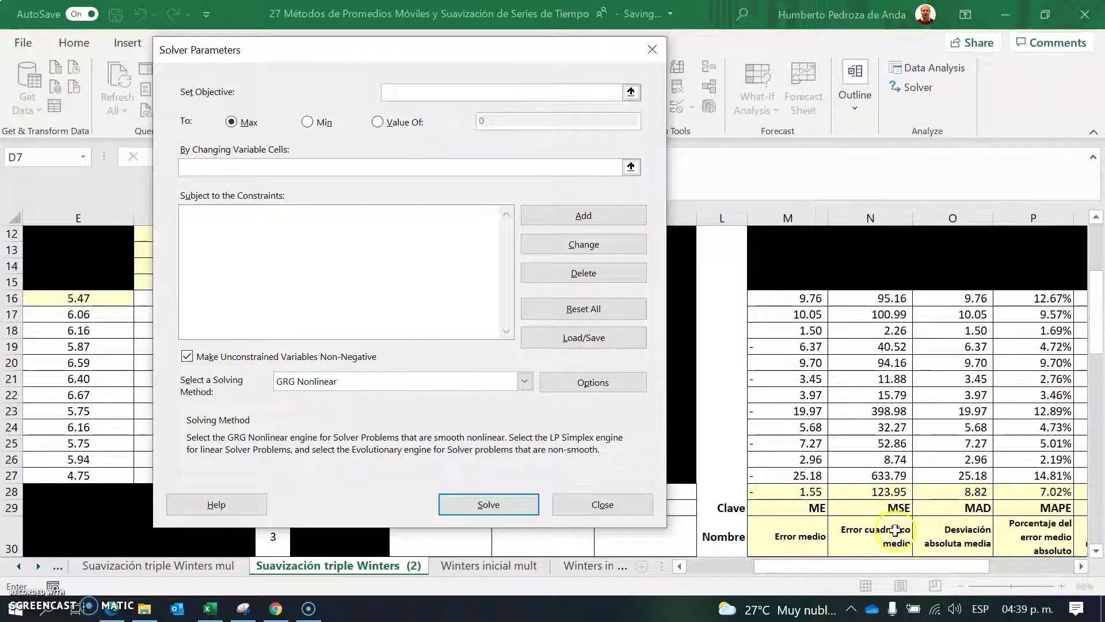
{"action": "left_click", "coordinate": [891, 494]}
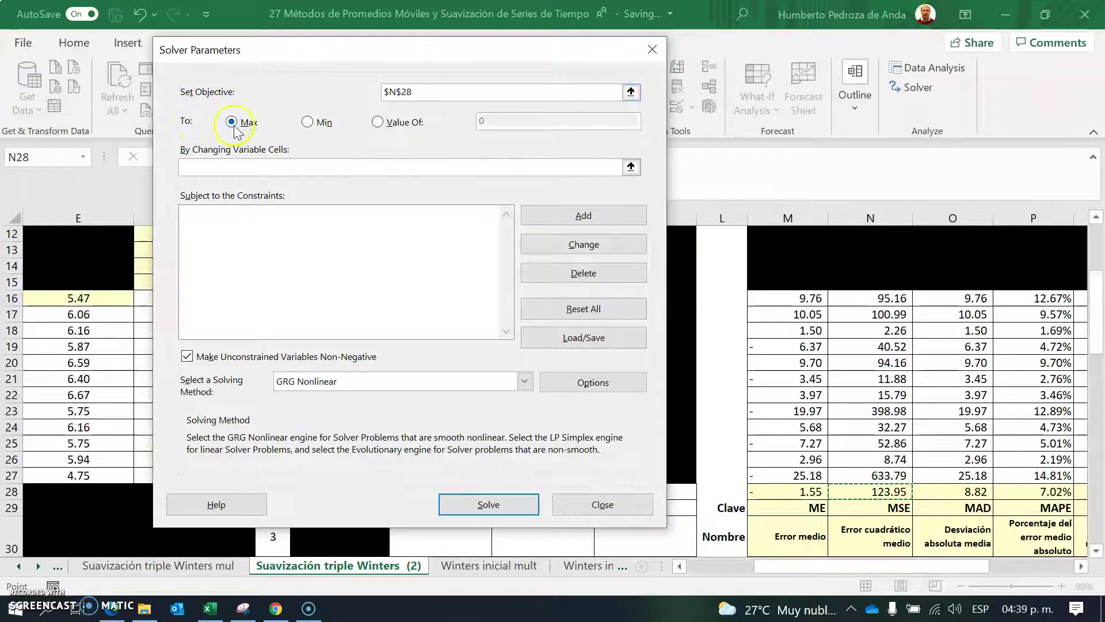
{"action": "left_click", "coordinate": [307, 122]}
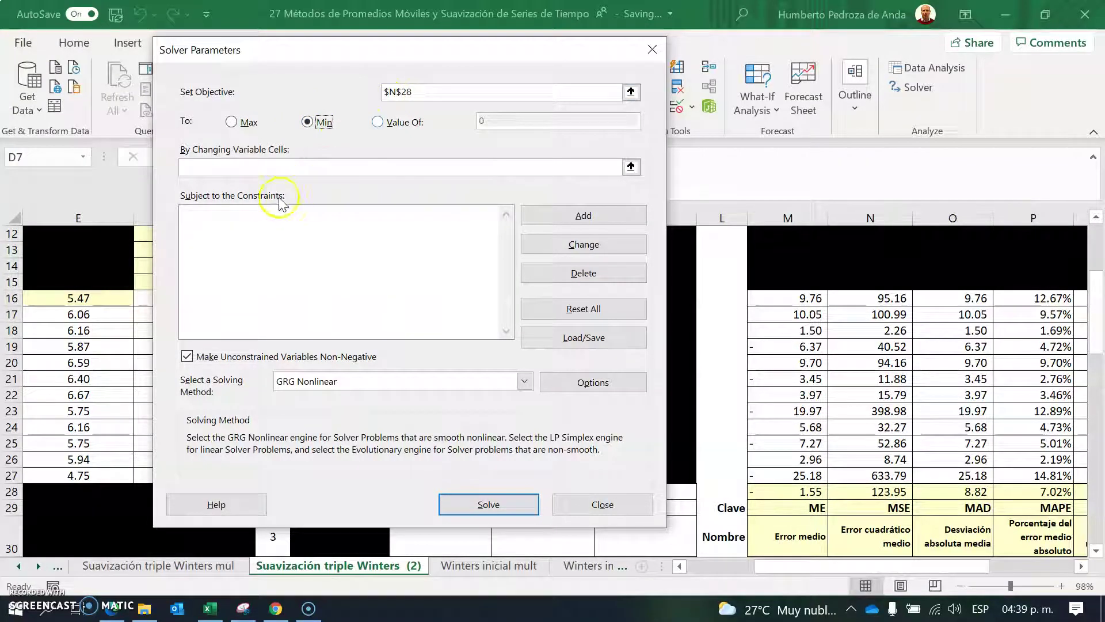
Step: Set the α, β and γ cells B6:B8 as Solver's changing variable cells
{"action": "left_click", "coordinate": [213, 167]}
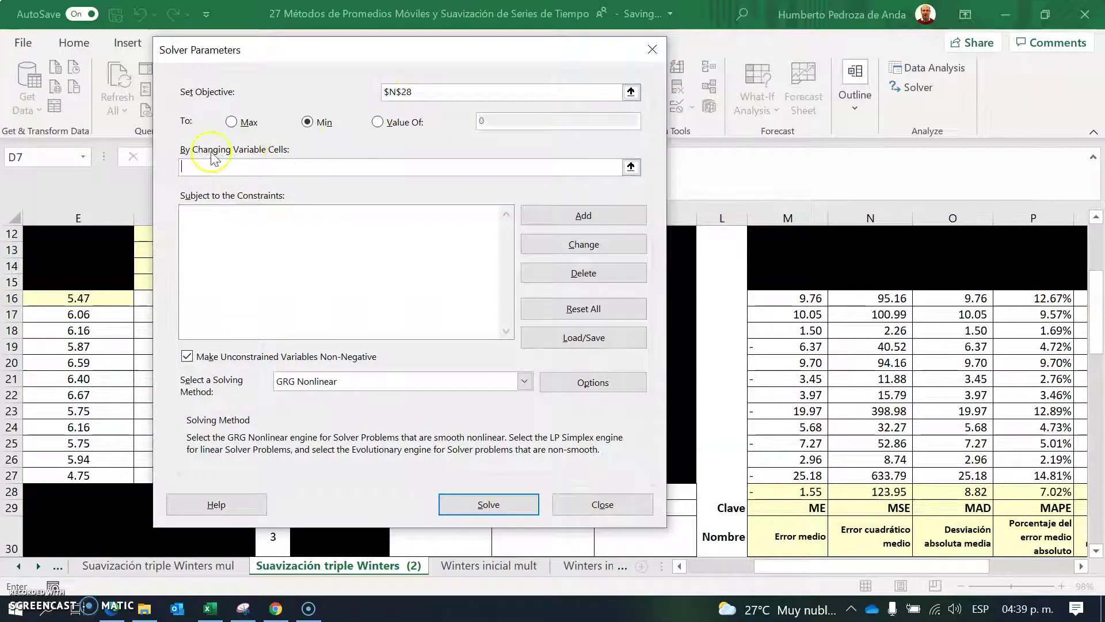
{"action": "left_click", "coordinate": [687, 567]}
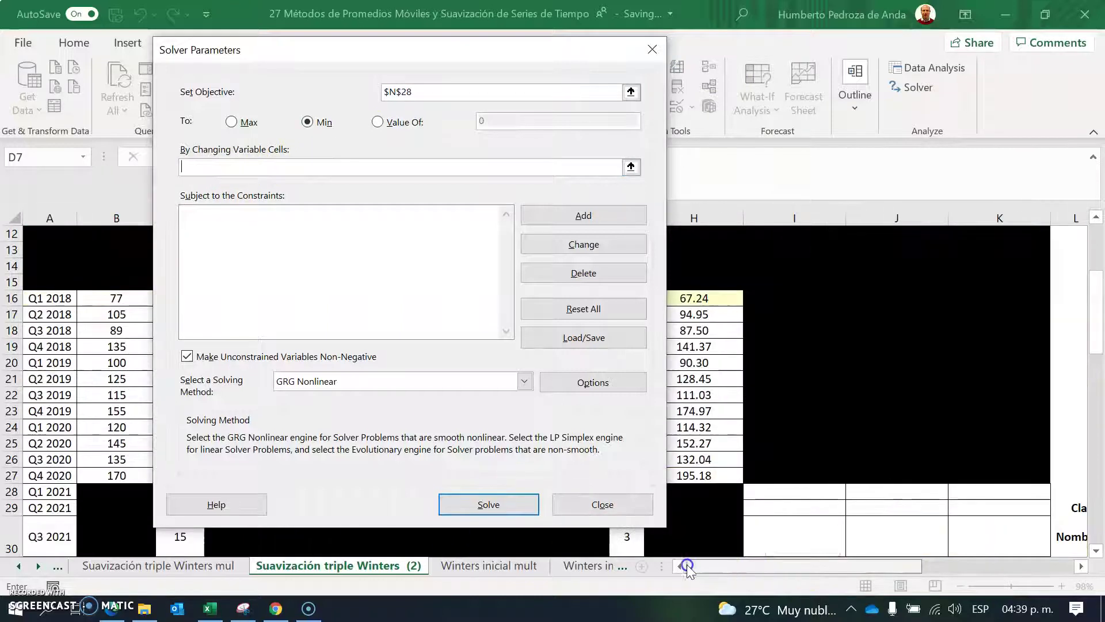
{"action": "left_click", "coordinate": [1092, 234]}
{"action": "left_click_drag", "start_coordinate": [431, 60], "coordinate": [807, 90]}
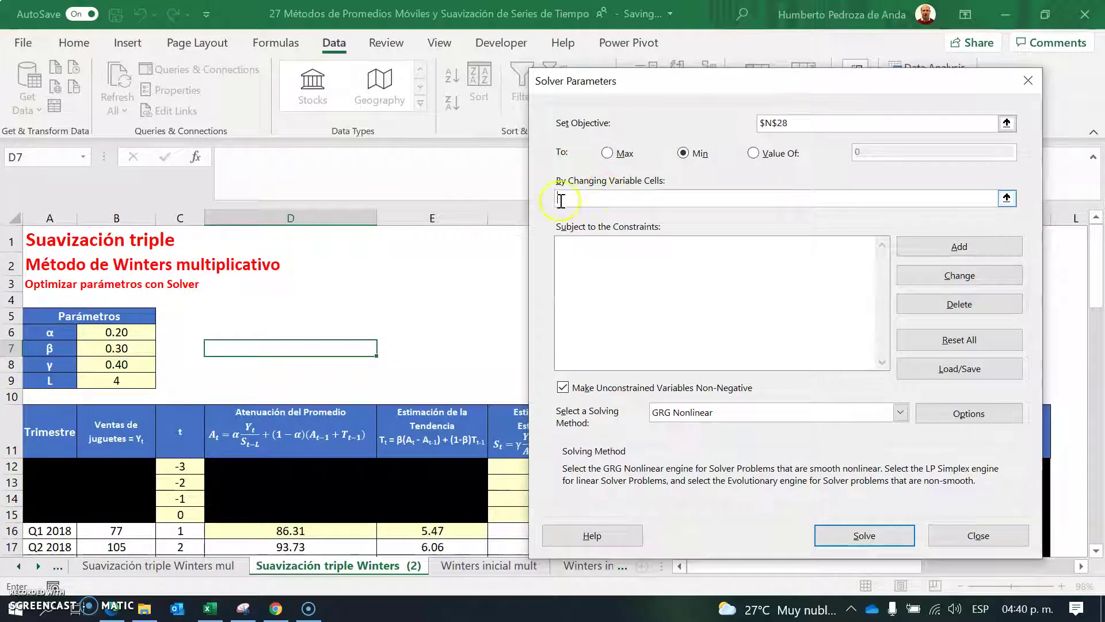
{"action": "left_click_drag", "start_coordinate": [116, 332], "coordinate": [118, 369]}
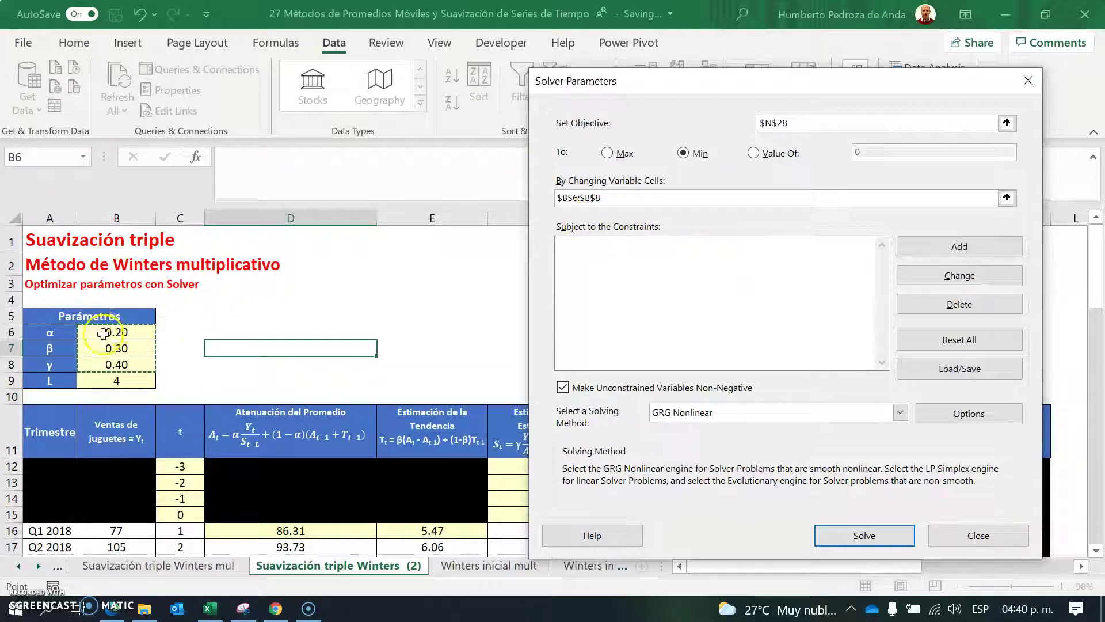
Step: Add a Solver constraint requiring B6:B8 >= 0, keeping constraint entry open for another one
{"action": "left_click", "coordinate": [953, 246]}
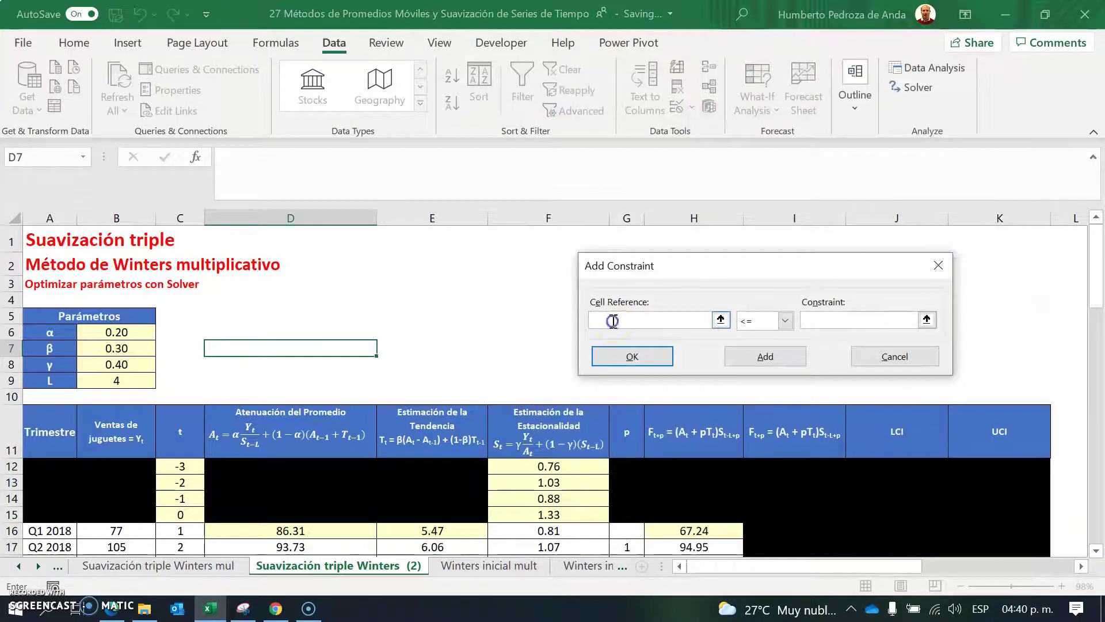
{"action": "left_click_drag", "start_coordinate": [116, 333], "coordinate": [145, 361]}
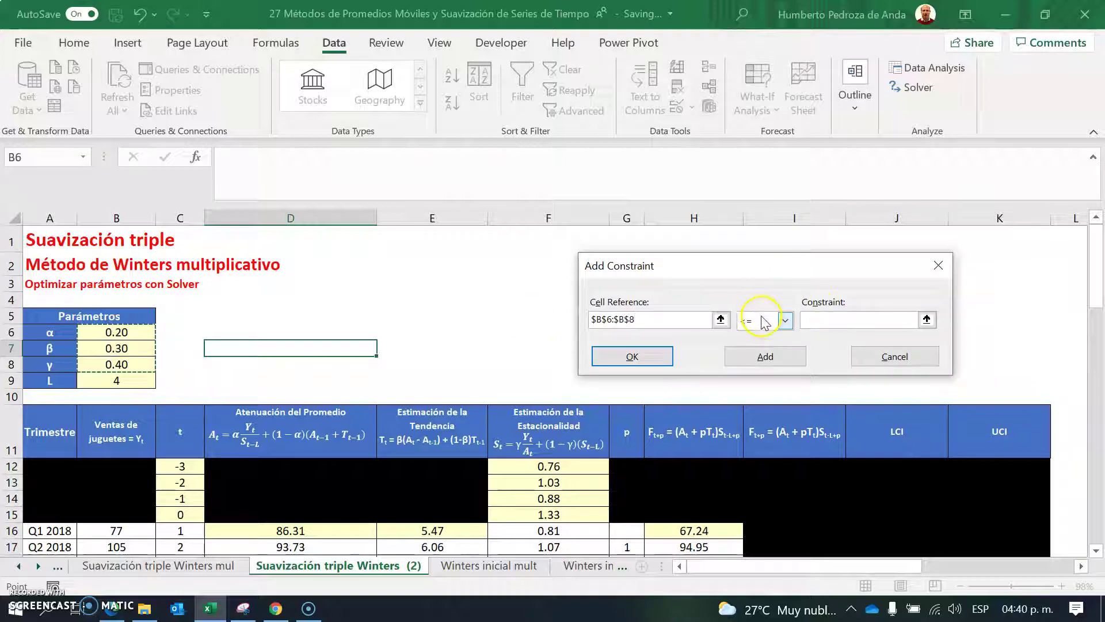
{"action": "left_click", "coordinate": [786, 323]}
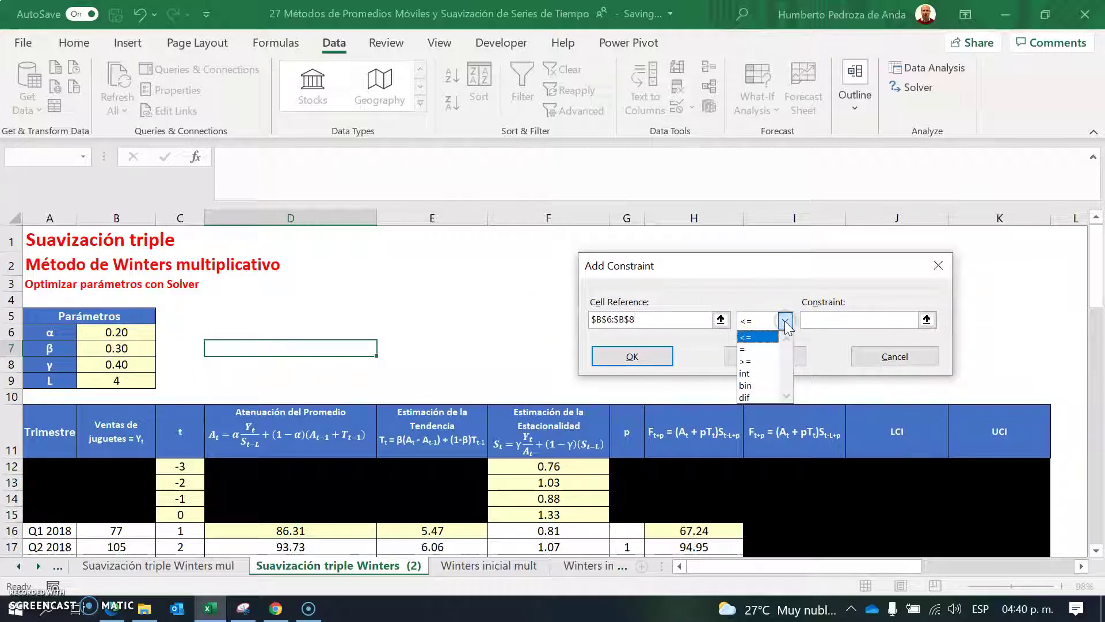
{"action": "left_click", "coordinate": [774, 361]}
{"action": "left_click", "coordinate": [831, 318]}
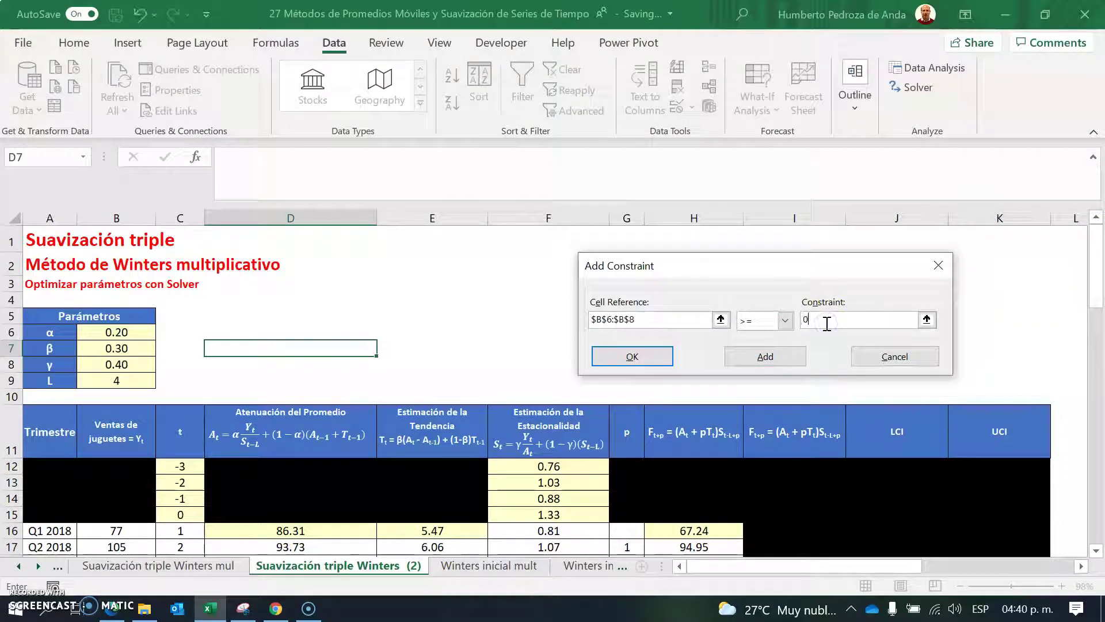
{"action": "left_click", "coordinate": [748, 358]}
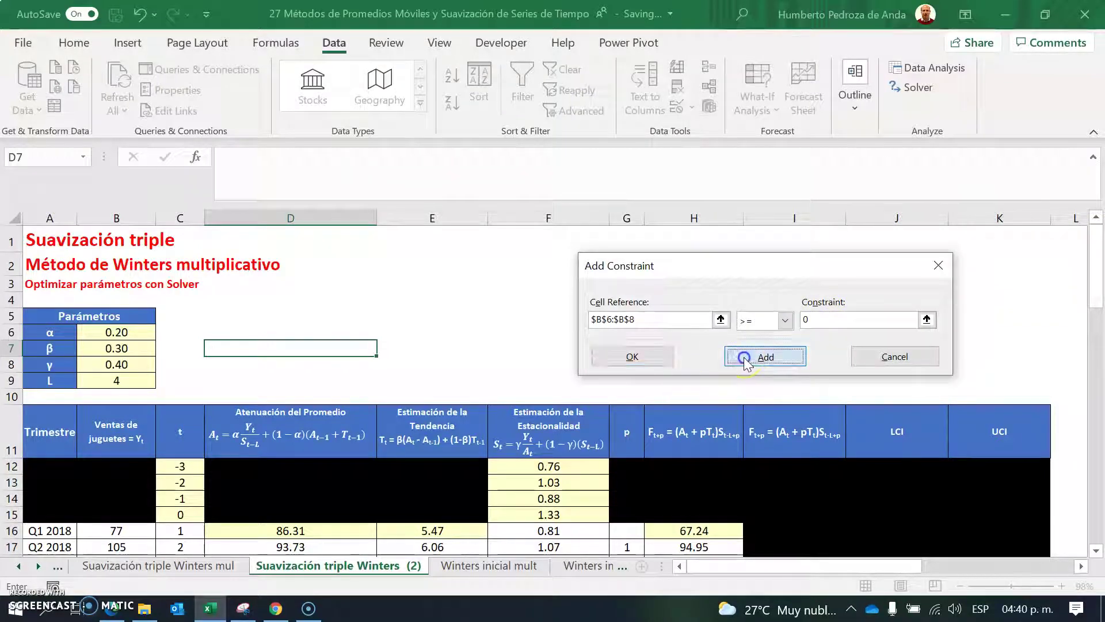
Step: Add a second Solver constraint requiring B6:B8 <= 1 and return to the Solver parameters
{"action": "left_click_drag", "start_coordinate": [121, 331], "coordinate": [125, 356]}
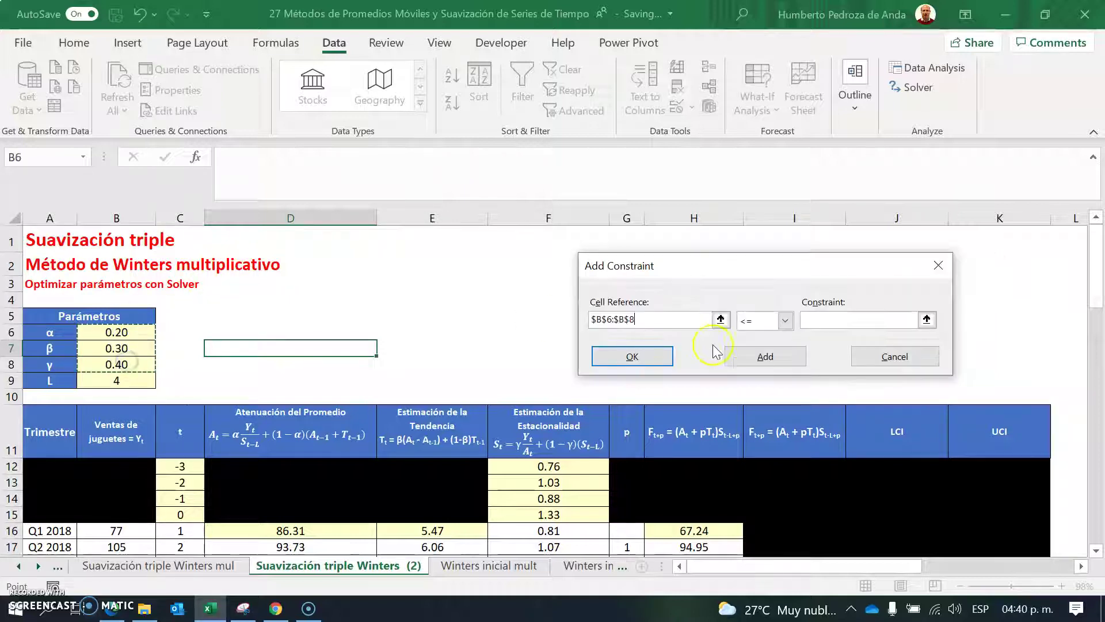
{"action": "left_click", "coordinate": [824, 320]}
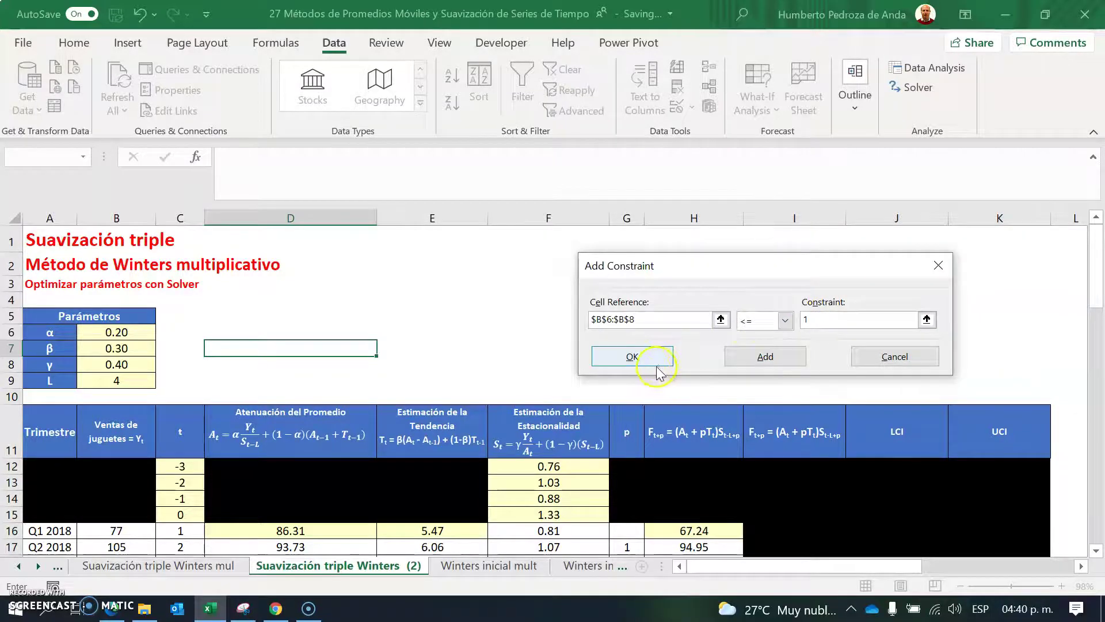
{"action": "left_click", "coordinate": [632, 357]}
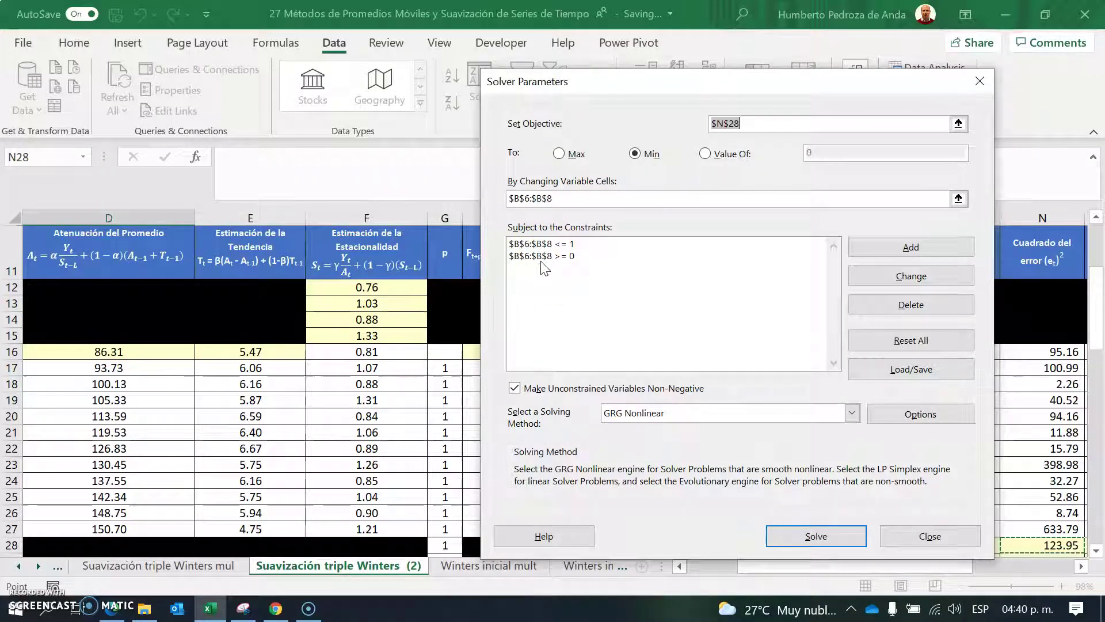
Step: Turn off non-negativity for unconstrained variables, solve with the GRG Nonlinear method, and keep the Solver solution
{"action": "left_click", "coordinate": [514, 389]}
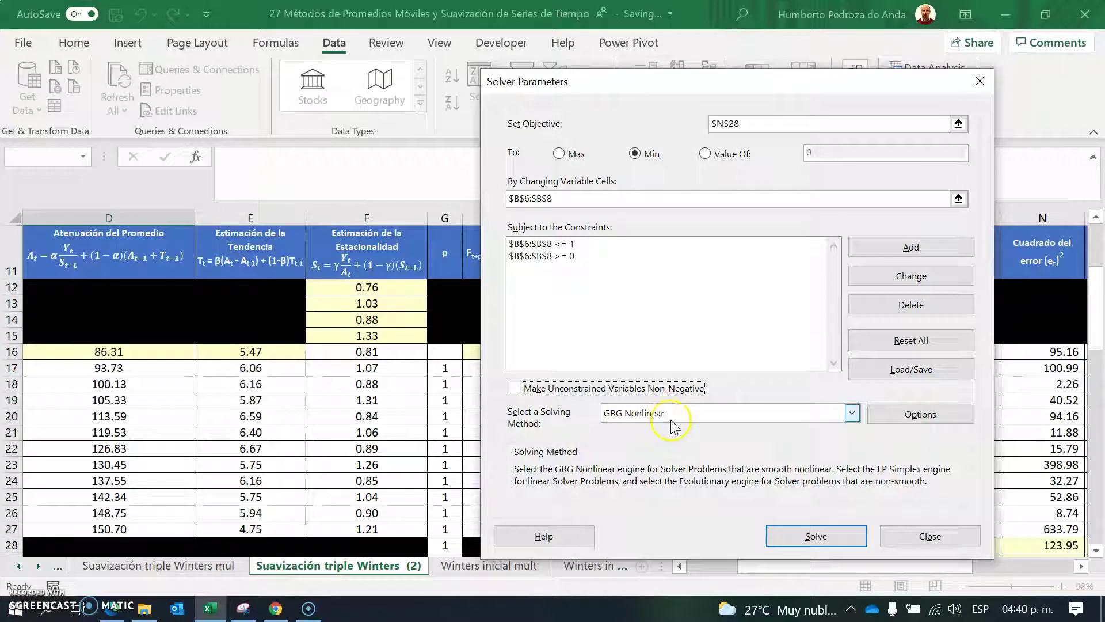
{"action": "left_click", "coordinate": [816, 535]}
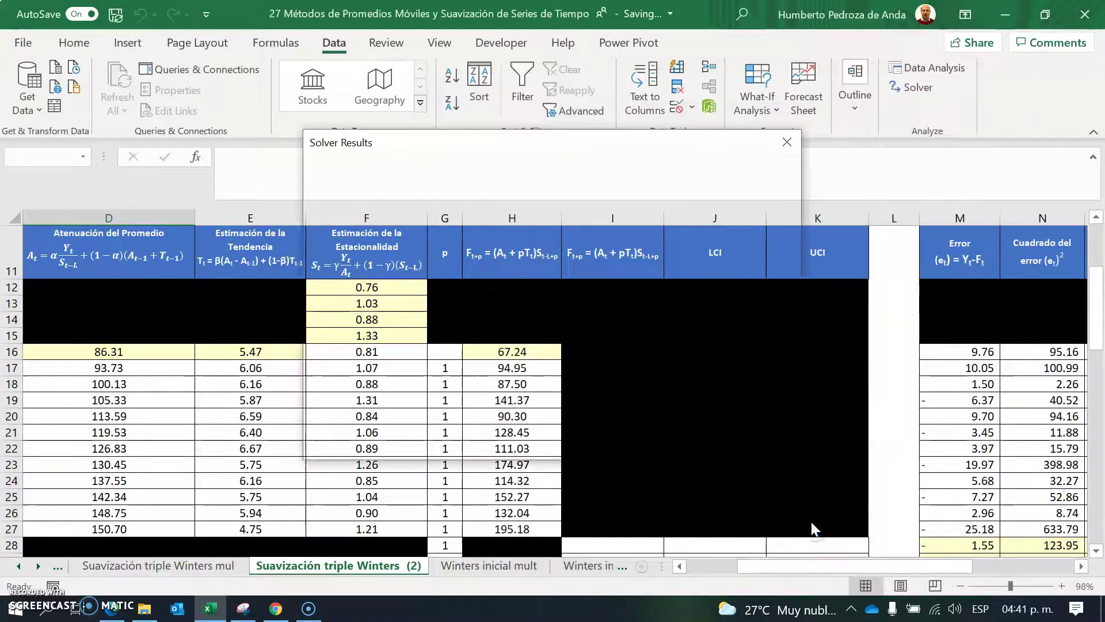
{"action": "left_click", "coordinate": [369, 337]}
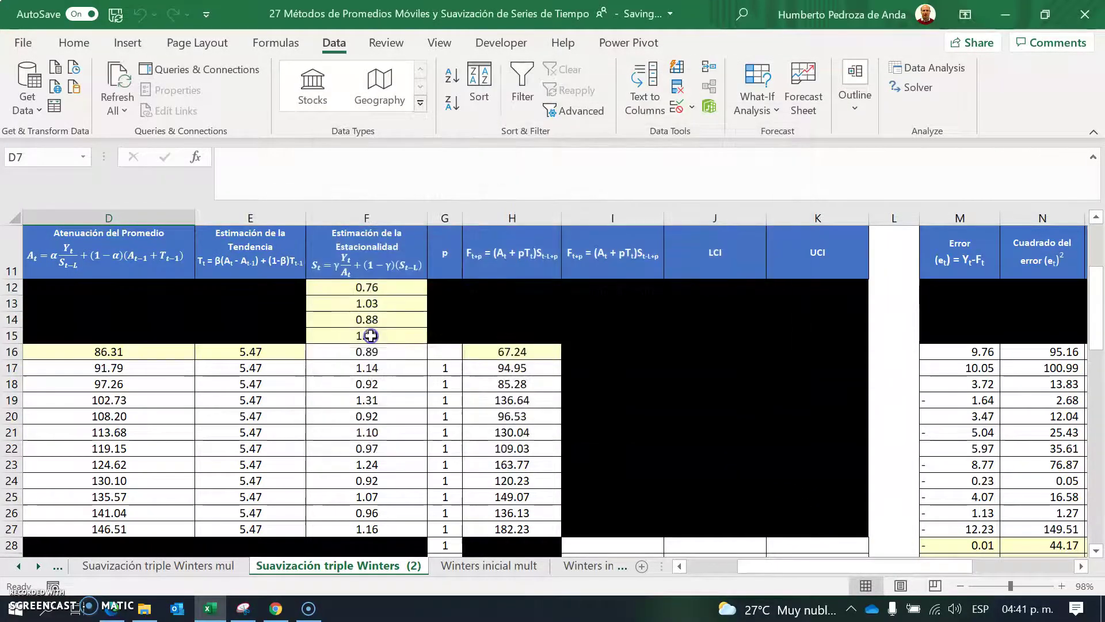
Step: Examine the optimised α, β and γ values in B6:B8 and the resulting MSE in N28
{"action": "left_click", "coordinate": [380, 365]}
{"action": "left_click_drag", "start_coordinate": [894, 562], "coordinate": [841, 562]}
{"action": "left_click_drag", "start_coordinate": [1089, 339], "coordinate": [1089, 222]}
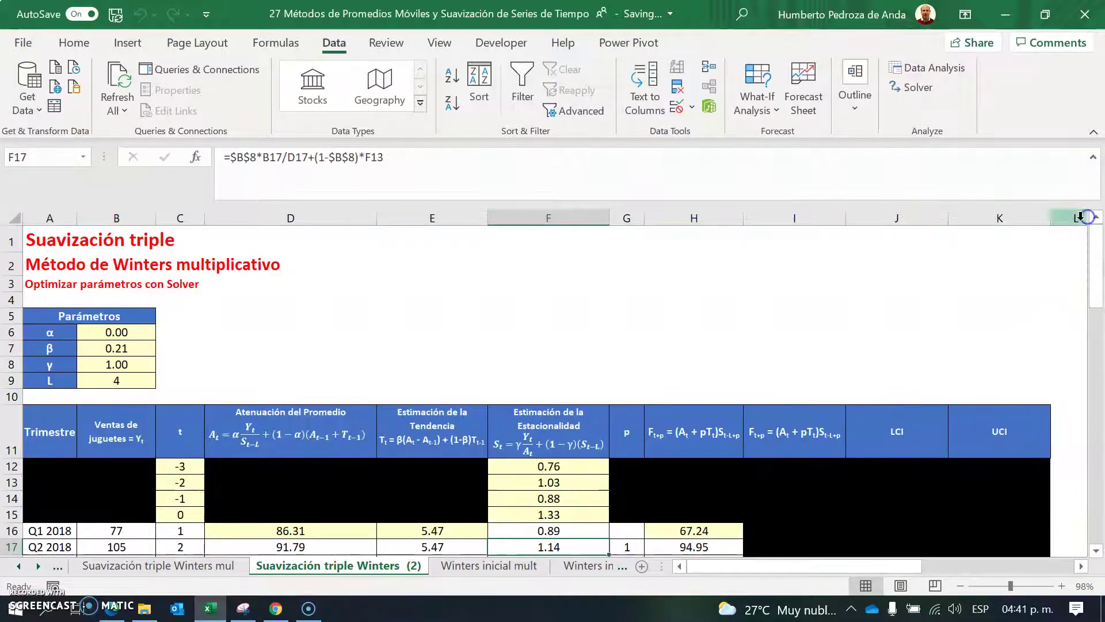
{"action": "left_click", "coordinate": [115, 328]}
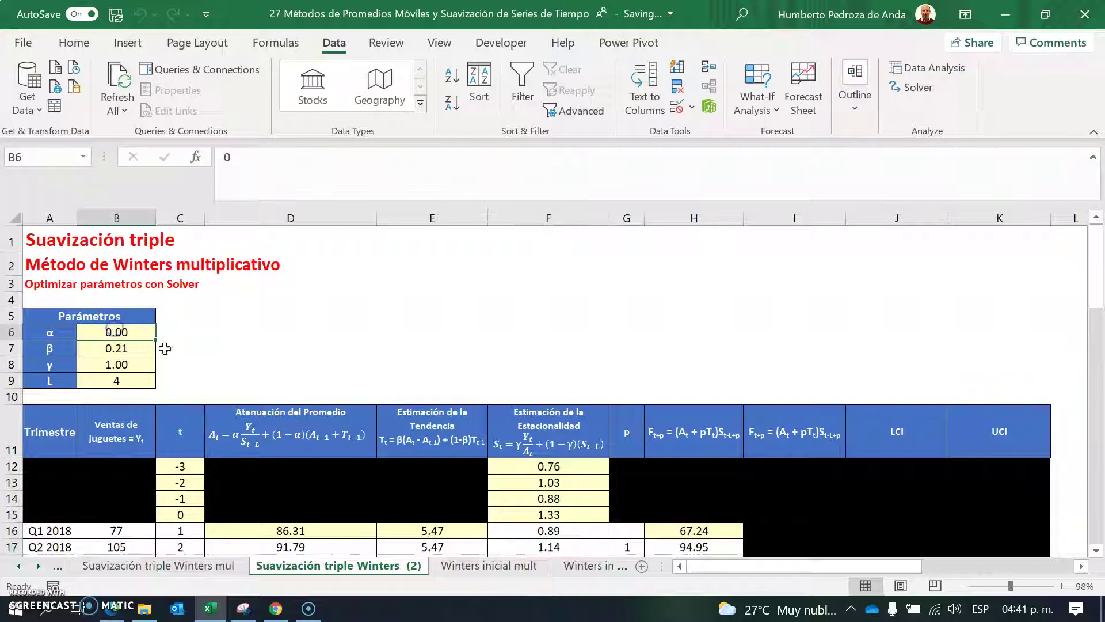
{"action": "left_click", "coordinate": [117, 348]}
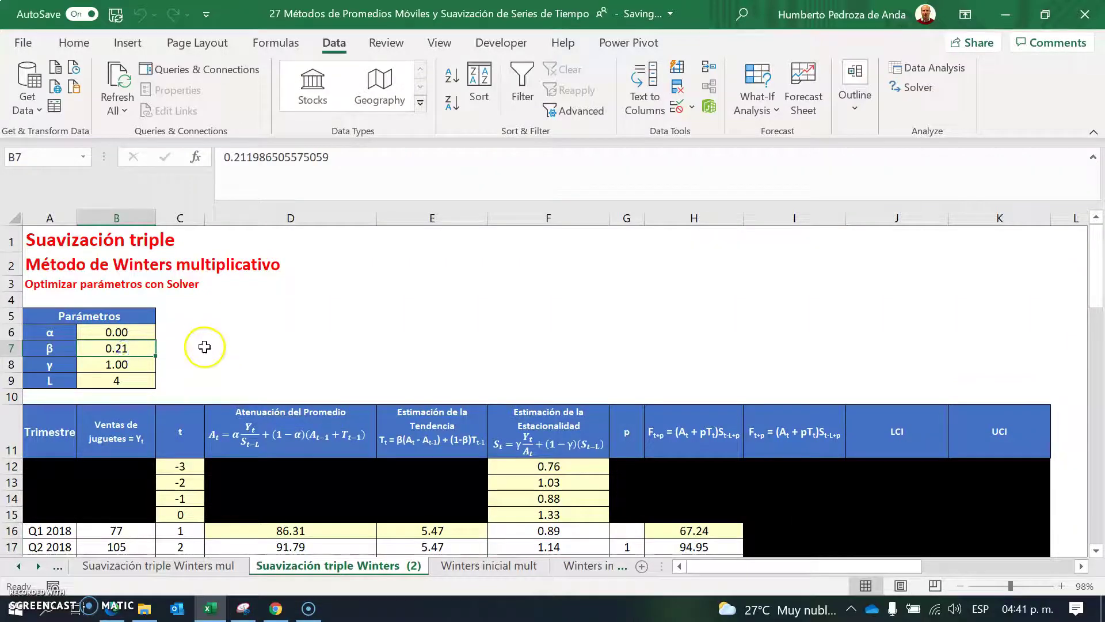
{"action": "left_click", "coordinate": [122, 364]}
{"action": "left_click_drag", "start_coordinate": [716, 574], "coordinate": [799, 569]}
{"action": "left_click_drag", "start_coordinate": [1096, 262], "coordinate": [1099, 319]}
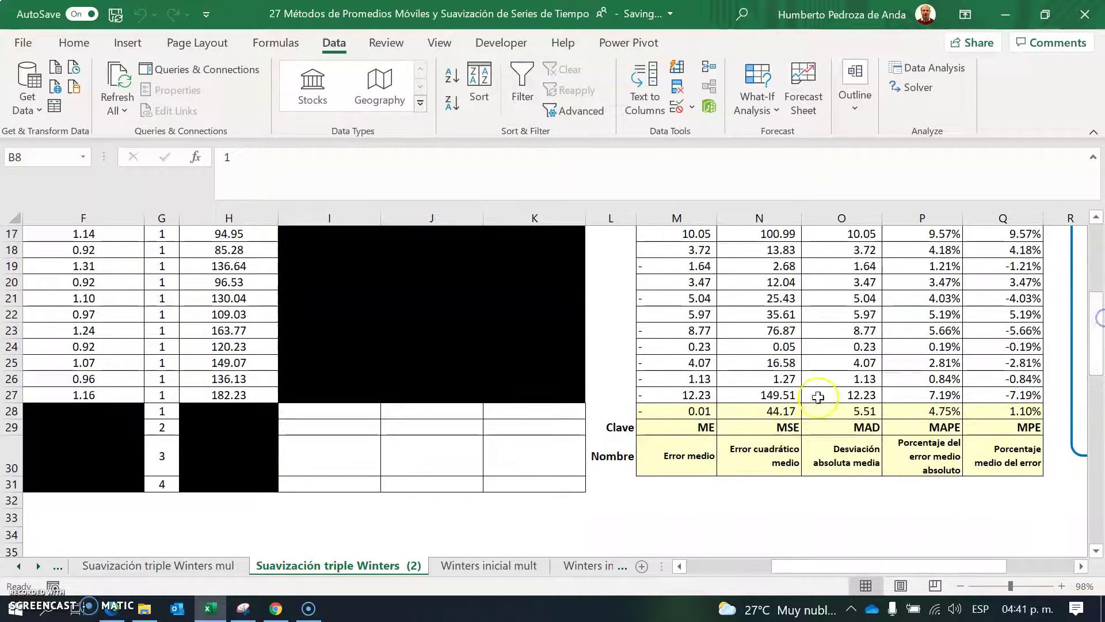
{"action": "left_click", "coordinate": [778, 416]}
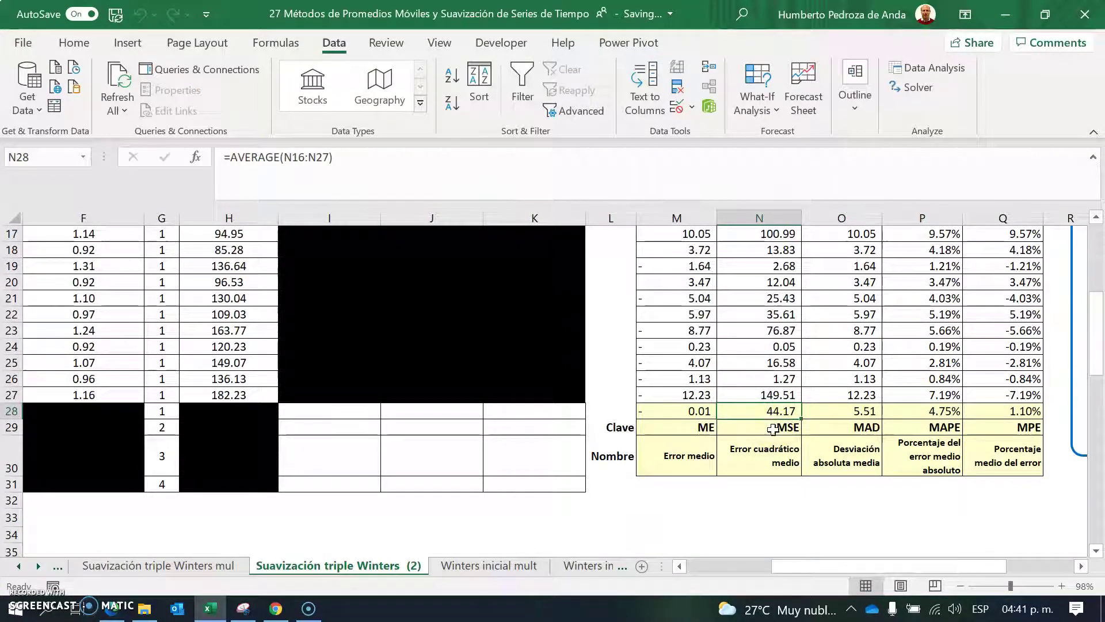
Step: Examine the Ventas de juguetes chart to compare actual sales with the fitted forecasts
{"action": "left_click_drag", "start_coordinate": [835, 567], "coordinate": [988, 579]}
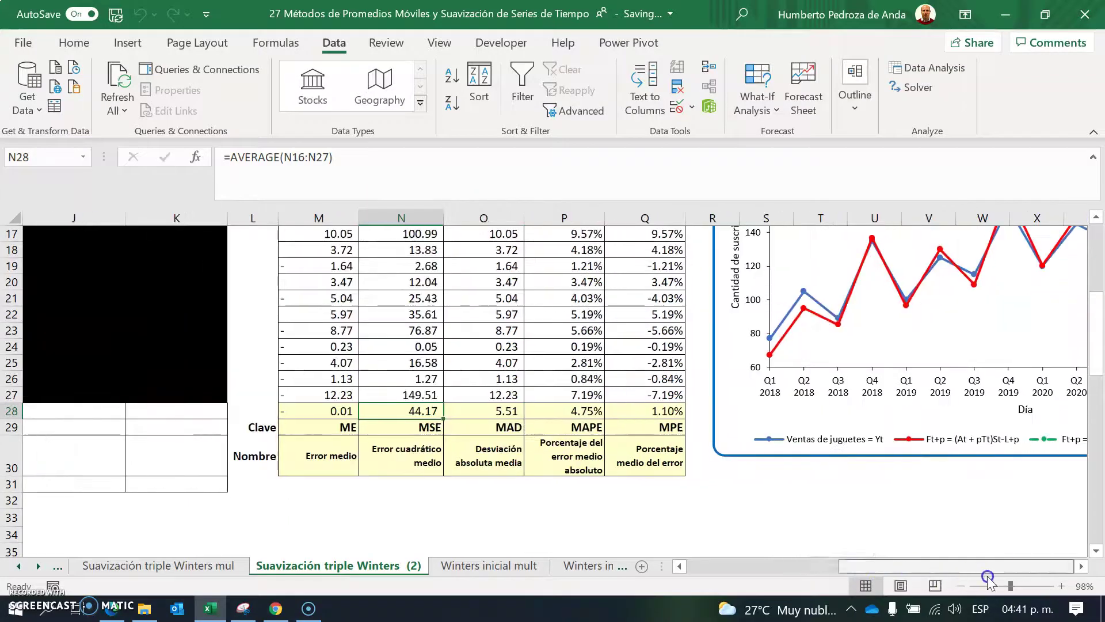
{"action": "left_click_drag", "start_coordinate": [1099, 325], "coordinate": [1099, 310]}
{"action": "left_click_drag", "start_coordinate": [1082, 570], "coordinate": [1082, 570]}
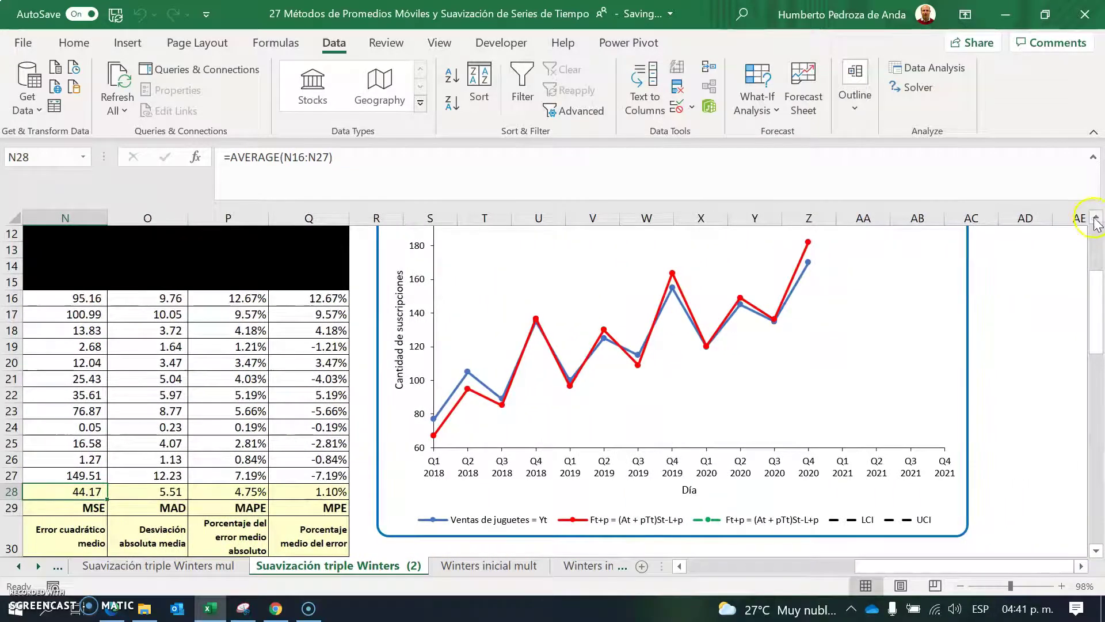
{"action": "left_click", "coordinate": [1096, 218]}
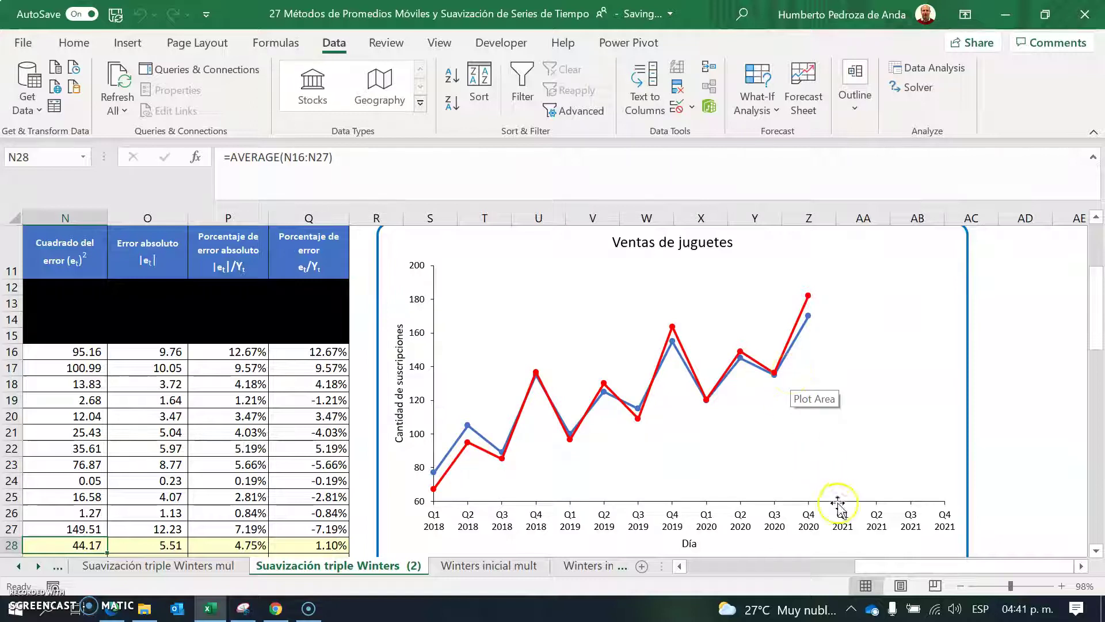
Step: Clear the p values in G28:G31 for the Q1 to Q4 2021 forecast quarters
{"action": "left_click_drag", "start_coordinate": [871, 570], "coordinate": [705, 561]}
{"action": "left_click_drag", "start_coordinate": [1100, 297], "coordinate": [1099, 318]}
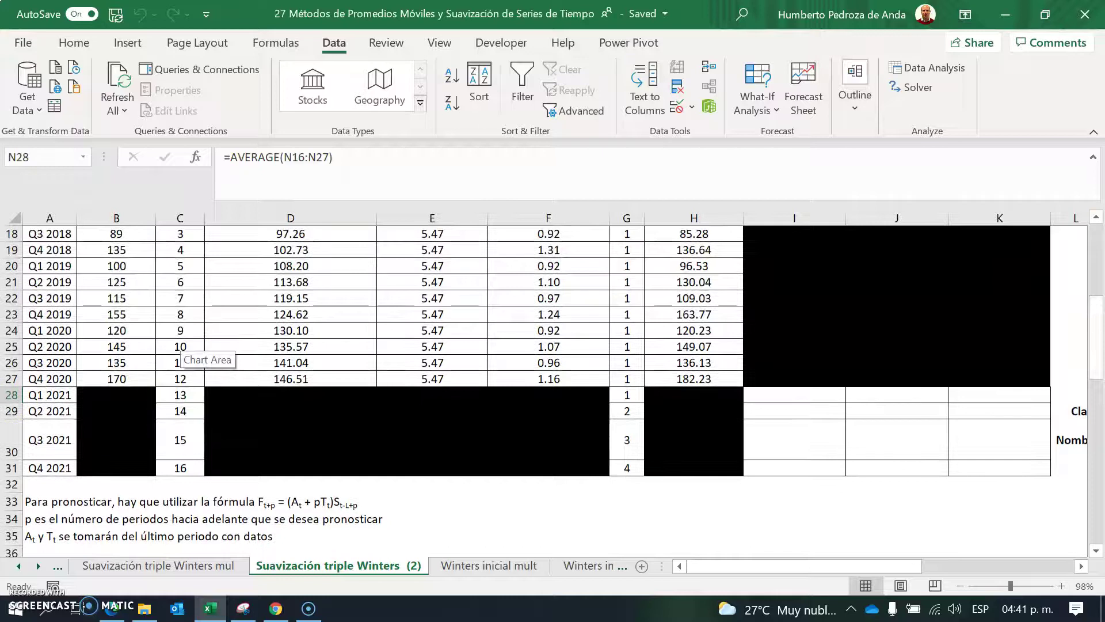
{"action": "left_click_drag", "start_coordinate": [31, 393], "coordinate": [42, 461]}
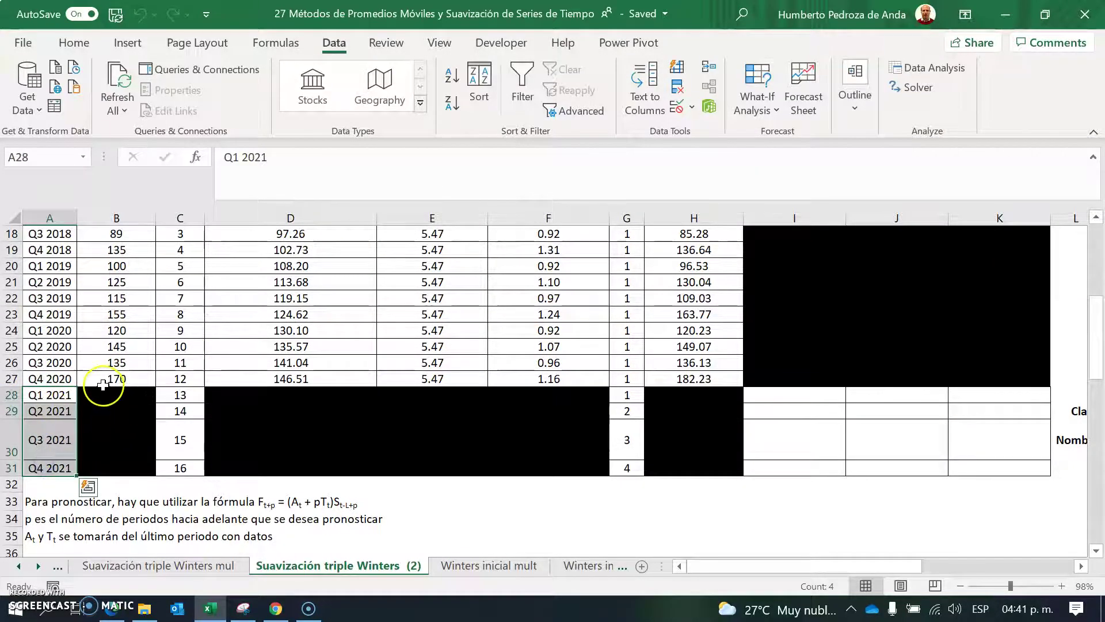
{"action": "left_click_drag", "start_coordinate": [634, 395], "coordinate": [642, 465]}
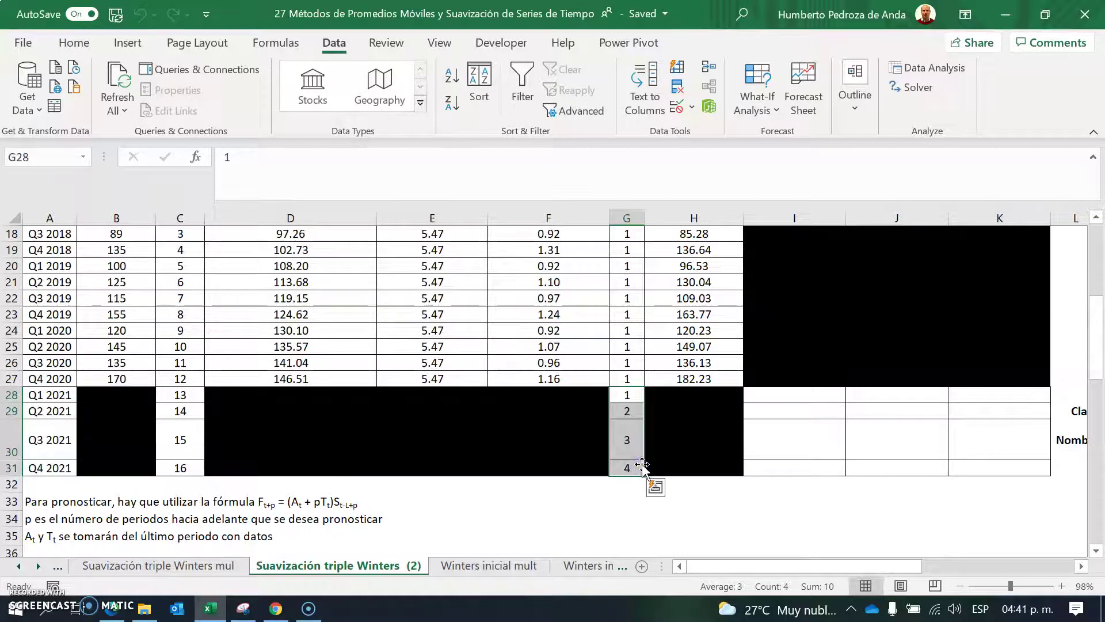
{"action": "left_click", "coordinate": [824, 412]}
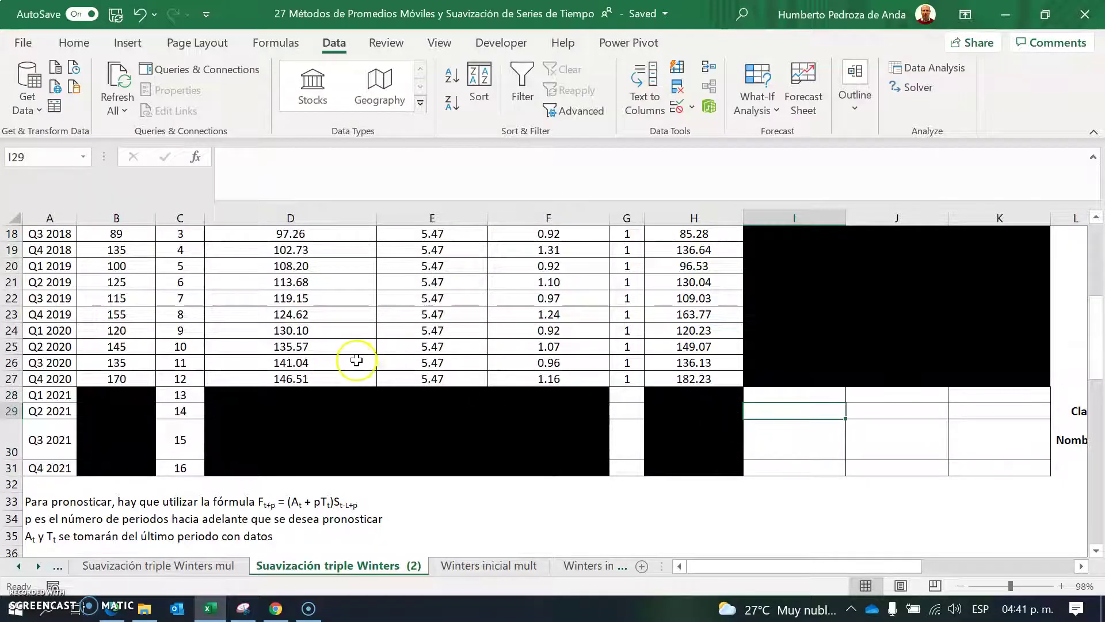
Step: Hide rows 12 to 23 of the triple smoothing table
{"action": "left_click_drag", "start_coordinate": [1097, 323], "coordinate": [1097, 285]}
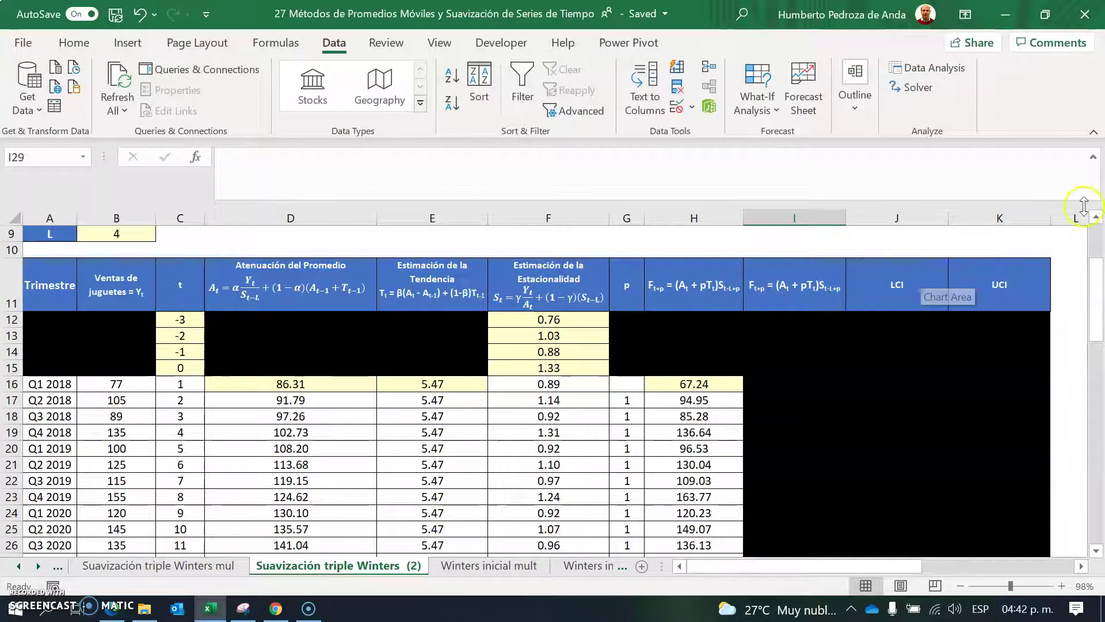
{"action": "left_click_drag", "start_coordinate": [12, 319], "coordinate": [15, 416]}
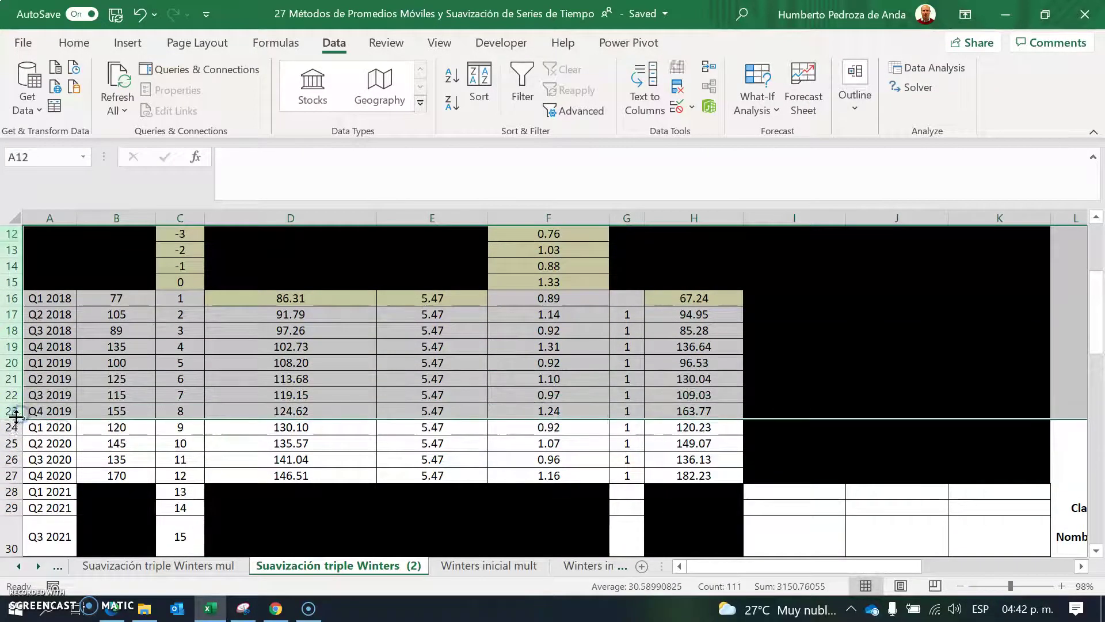
{"action": "right_click", "coordinate": [12, 412]}
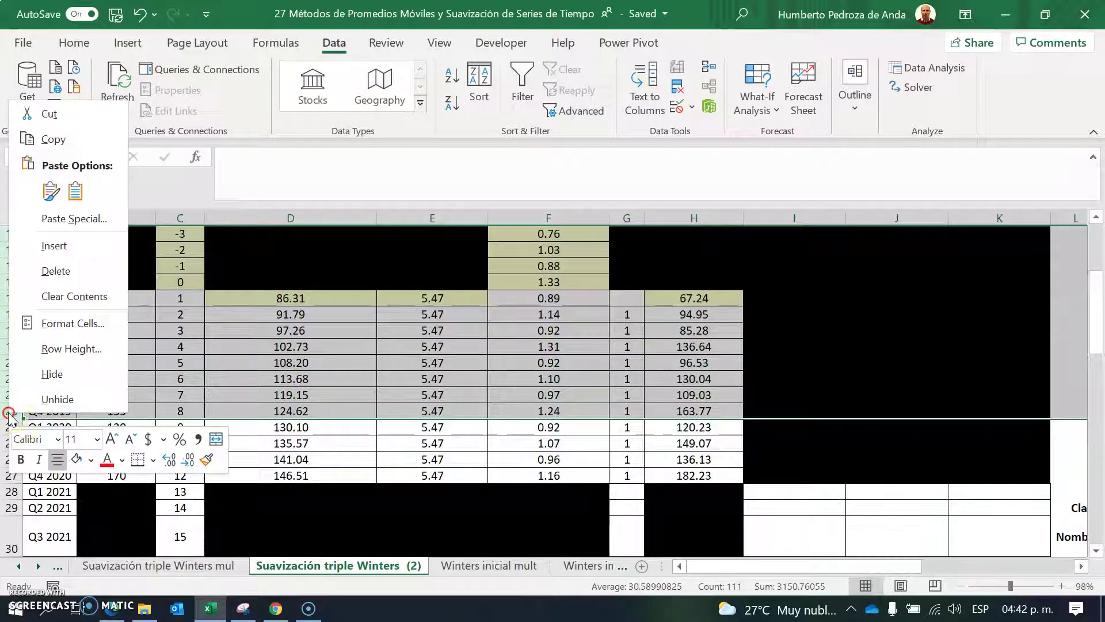
{"action": "left_click", "coordinate": [53, 373]}
{"action": "left_click", "coordinate": [382, 371]}
{"action": "left_click_drag", "start_coordinate": [1096, 350], "coordinate": [1100, 268]}
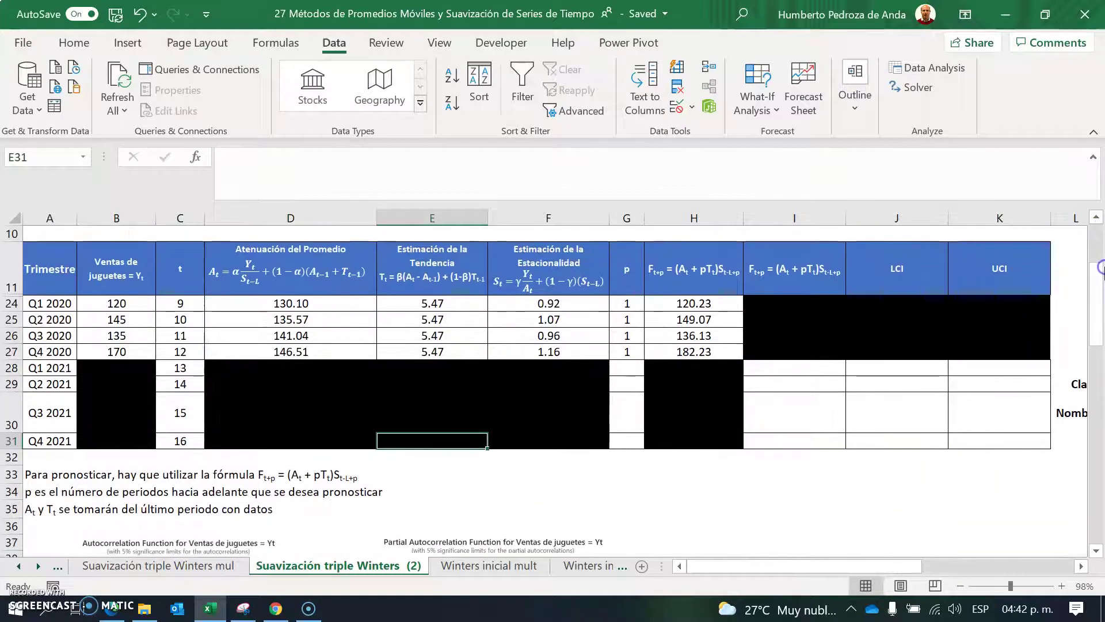
Step: Review the forecast formula header in I11 and the empty Q1 2021 forecast cell I28
{"action": "left_click", "coordinate": [345, 397]}
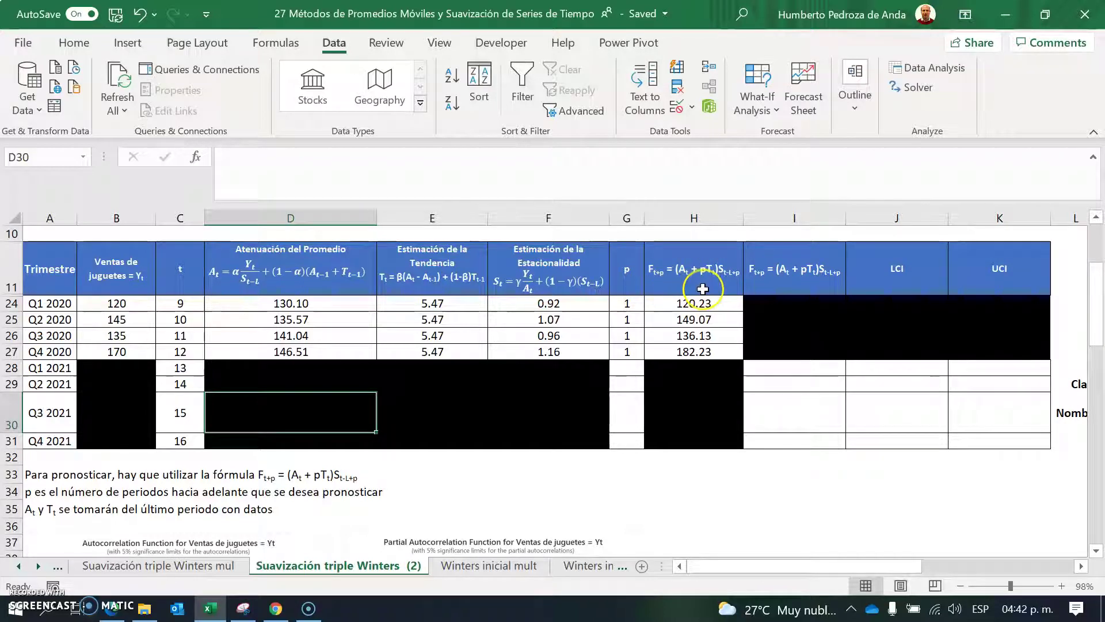
{"action": "left_click", "coordinate": [809, 272]}
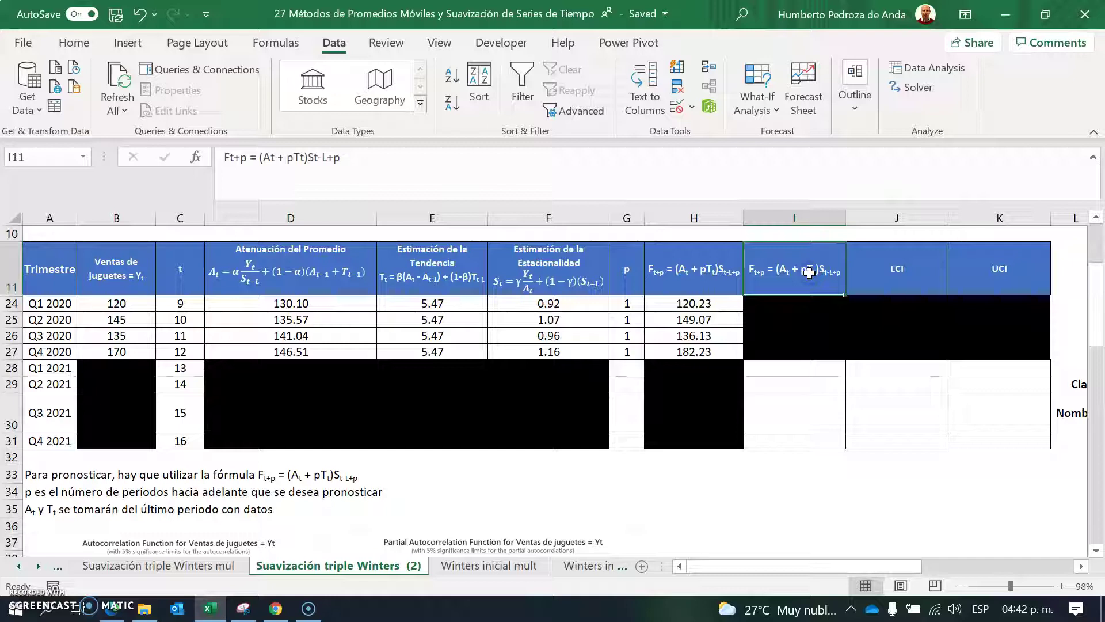
{"action": "left_click", "coordinate": [797, 373]}
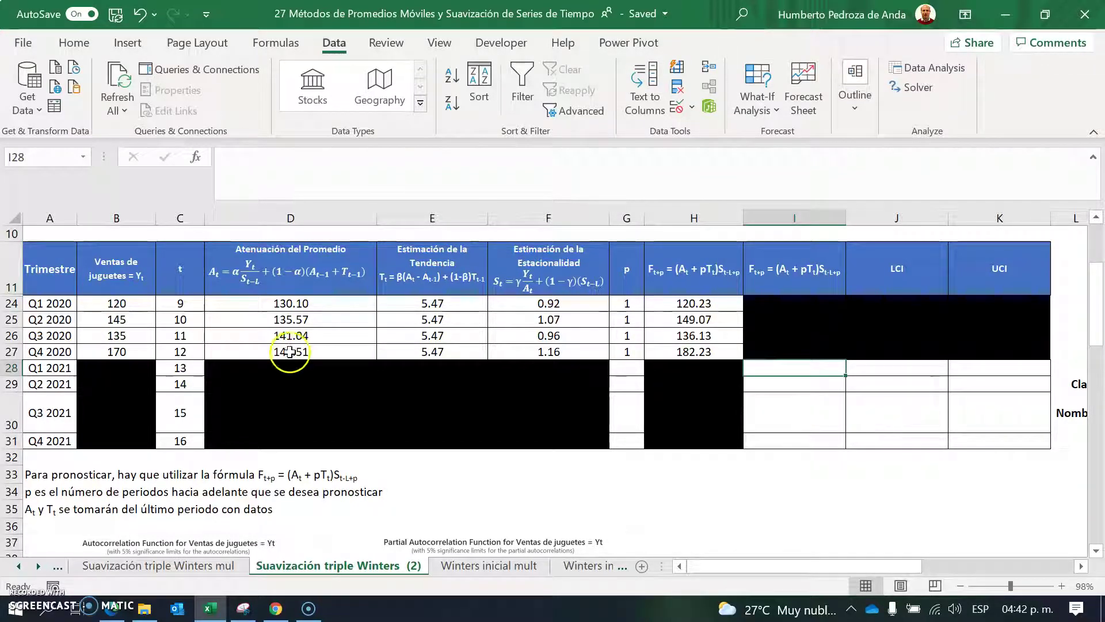
{"action": "left_click", "coordinate": [299, 379]}
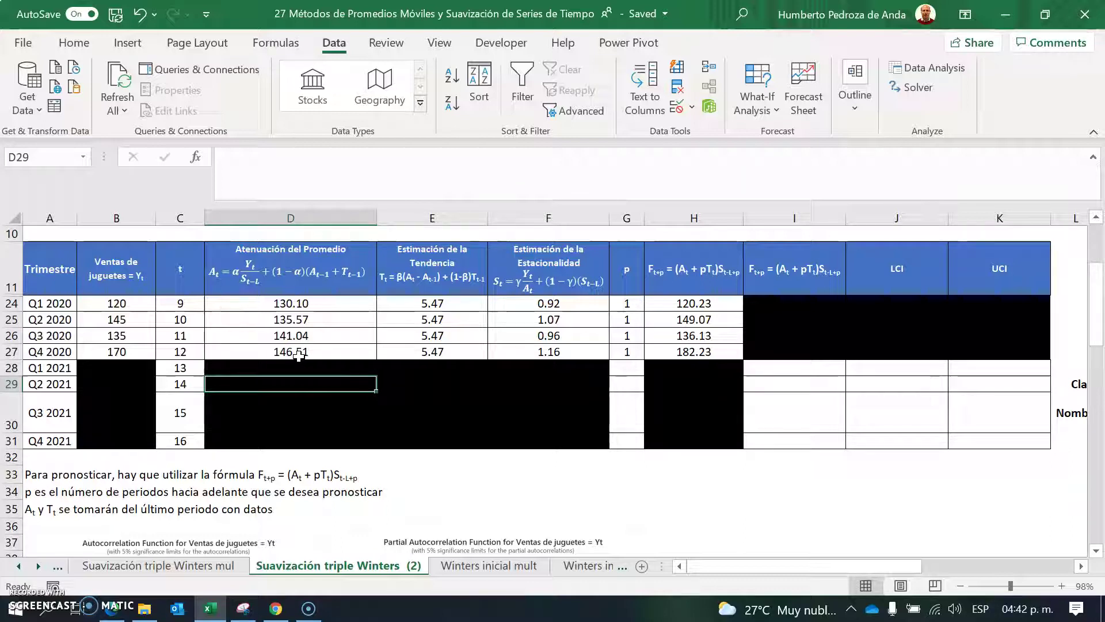
Step: Fill the Q4 2020 average, trend and seasonality cells D27:F27 with the recently used light yellow
{"action": "left_click_drag", "start_coordinate": [292, 350], "coordinate": [526, 355]}
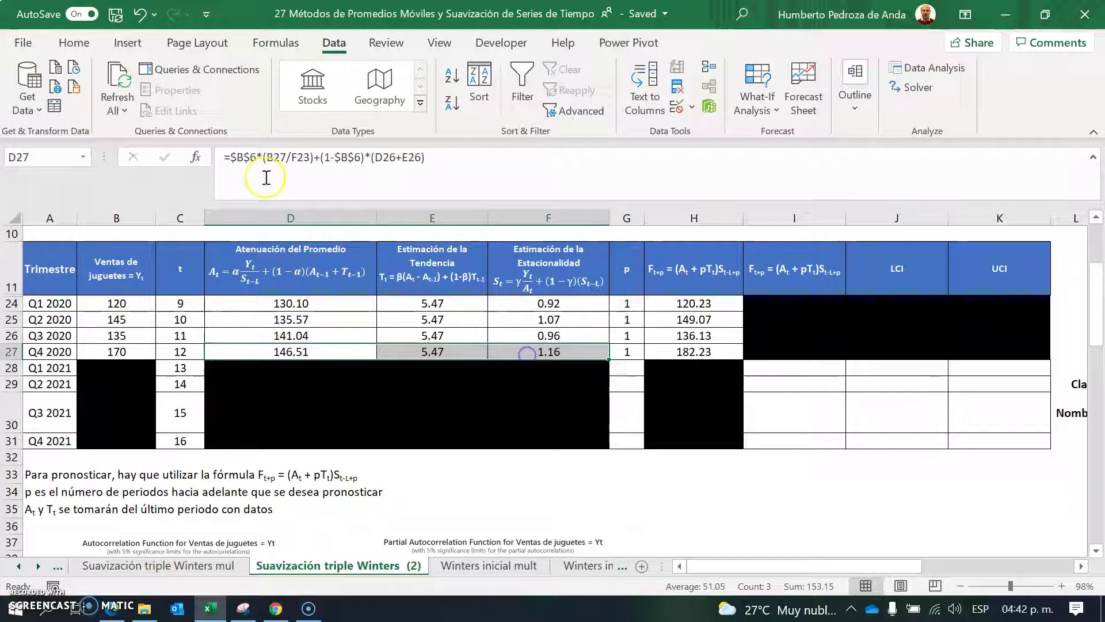
{"action": "left_click", "coordinate": [74, 45]}
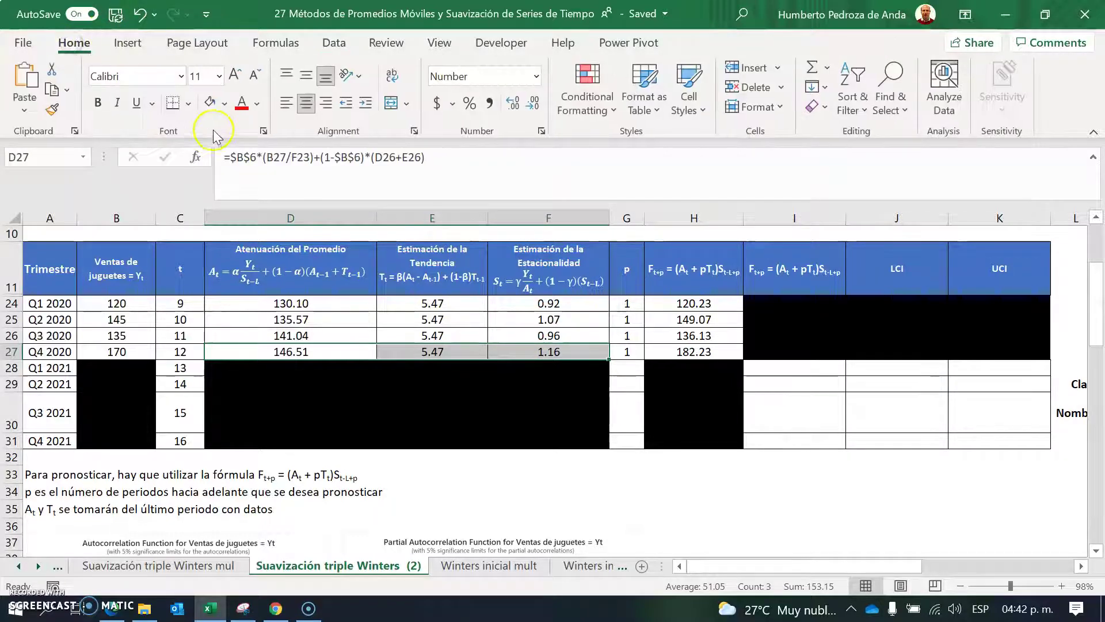
{"action": "left_click", "coordinate": [225, 104]}
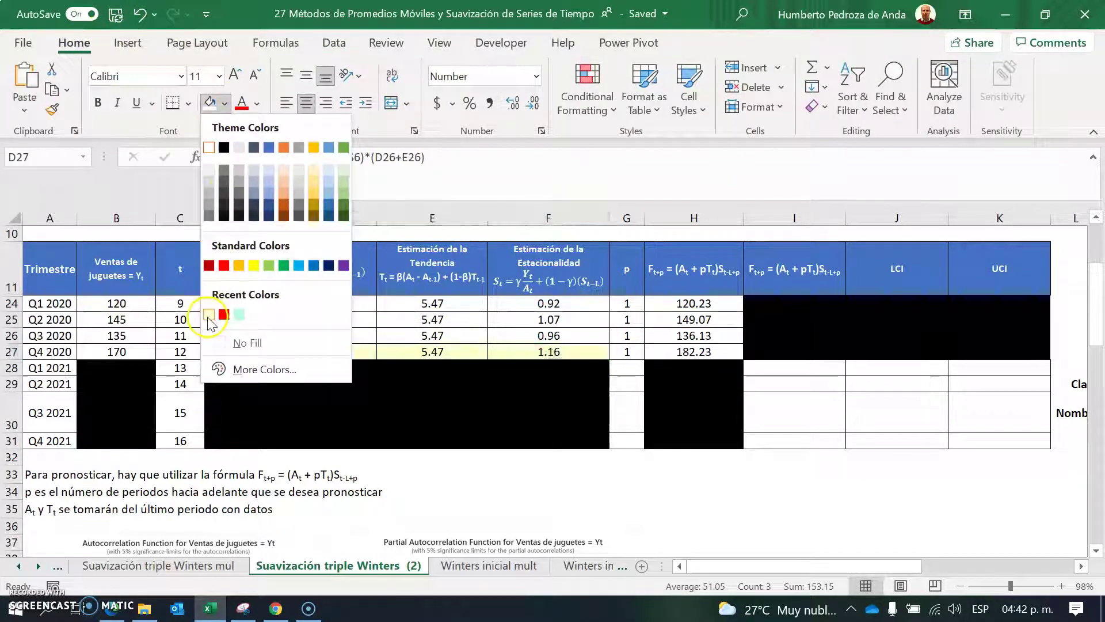
{"action": "left_click", "coordinate": [209, 314]}
{"action": "left_click", "coordinate": [328, 412]}
{"action": "left_click", "coordinate": [301, 348]}
{"action": "left_click_drag", "start_coordinate": [381, 351], "coordinate": [521, 353]}
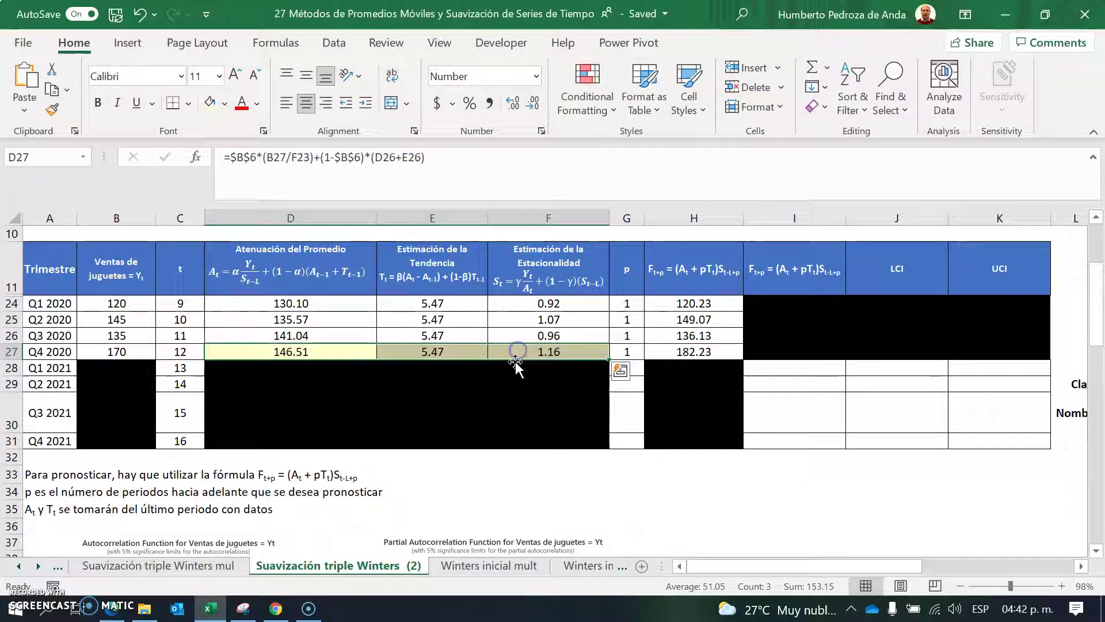
{"action": "left_click", "coordinate": [451, 419]}
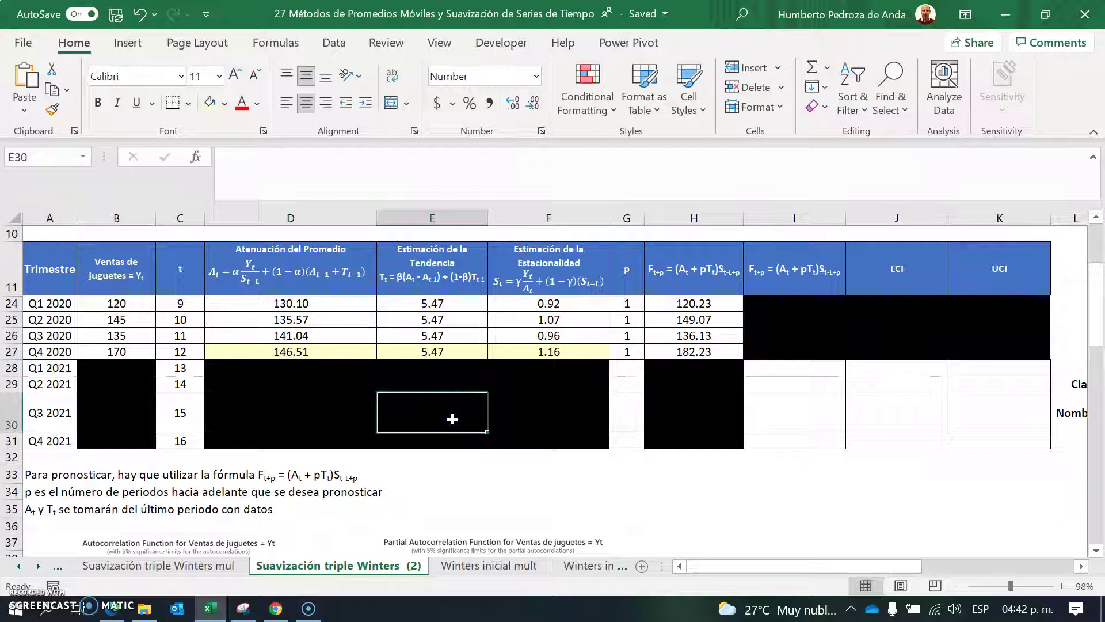
{"action": "left_click_drag", "start_coordinate": [323, 352], "coordinate": [536, 355]}
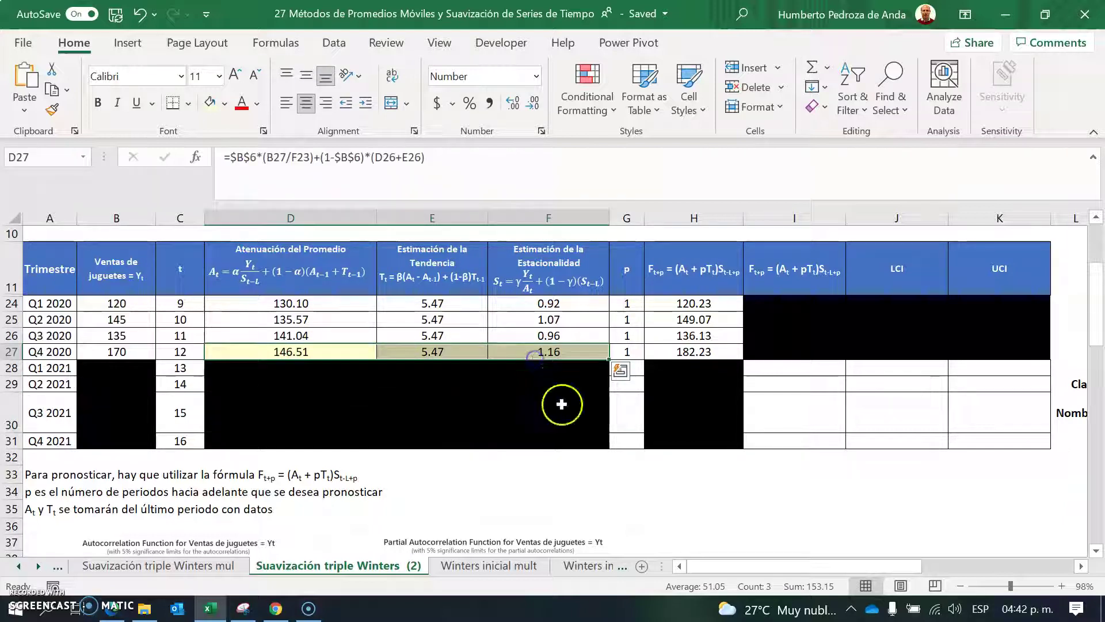
{"action": "left_click", "coordinate": [572, 421]}
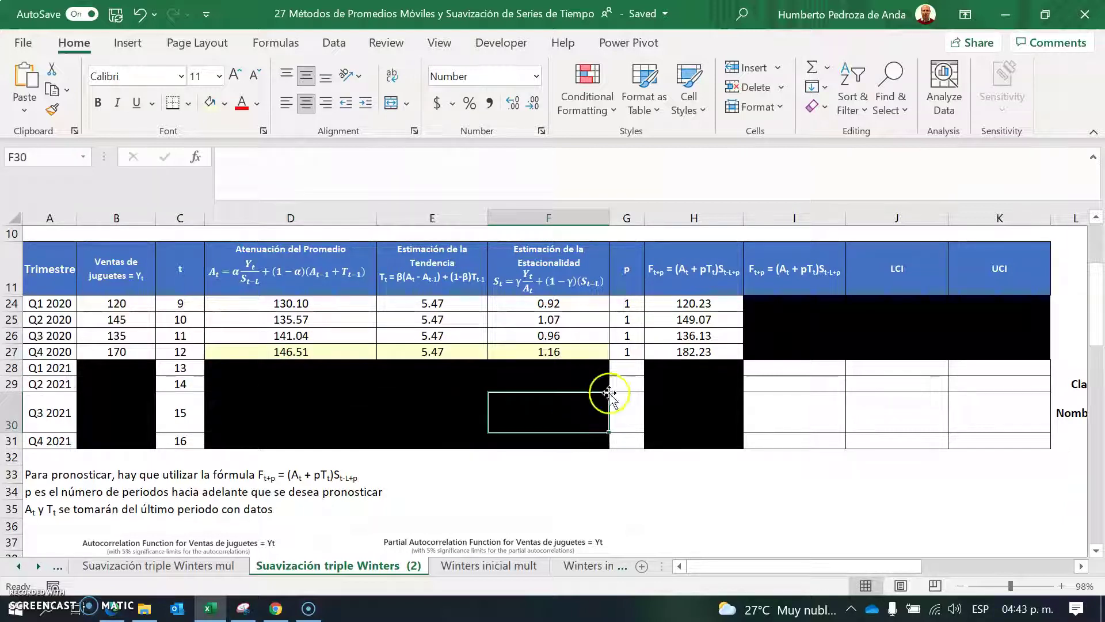
Step: Enter the p values 1, 2, 3 and 4 in G28:G31 for the Q1 to Q4 2021 forecast quarters
{"action": "left_click", "coordinate": [627, 368]}
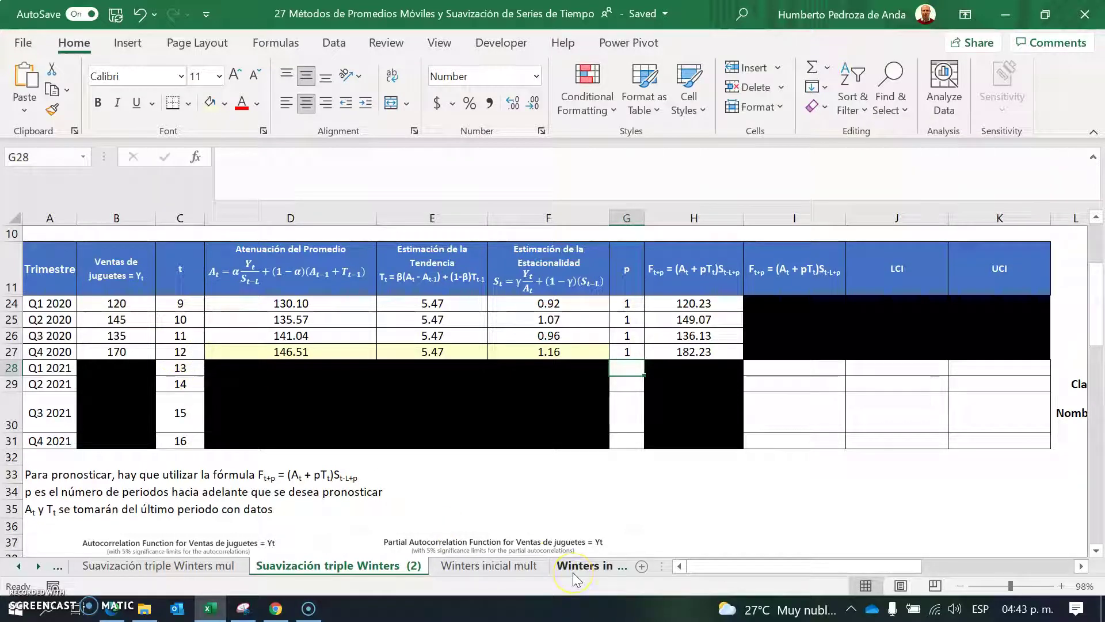
{"action": "type", "text": "1"}
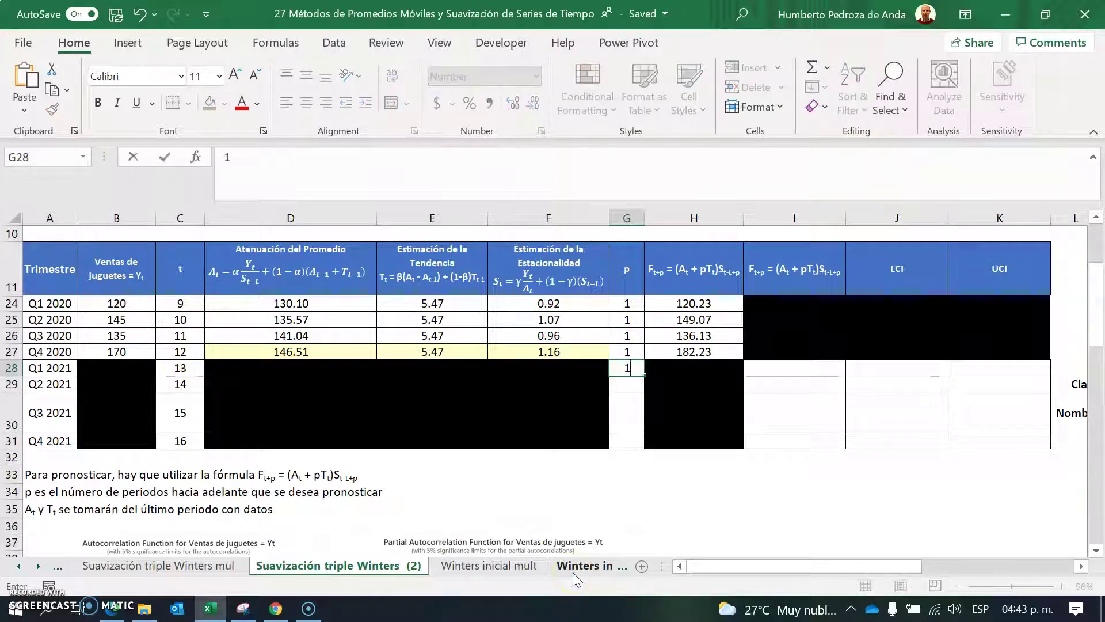
{"action": "key", "text": "Return"}
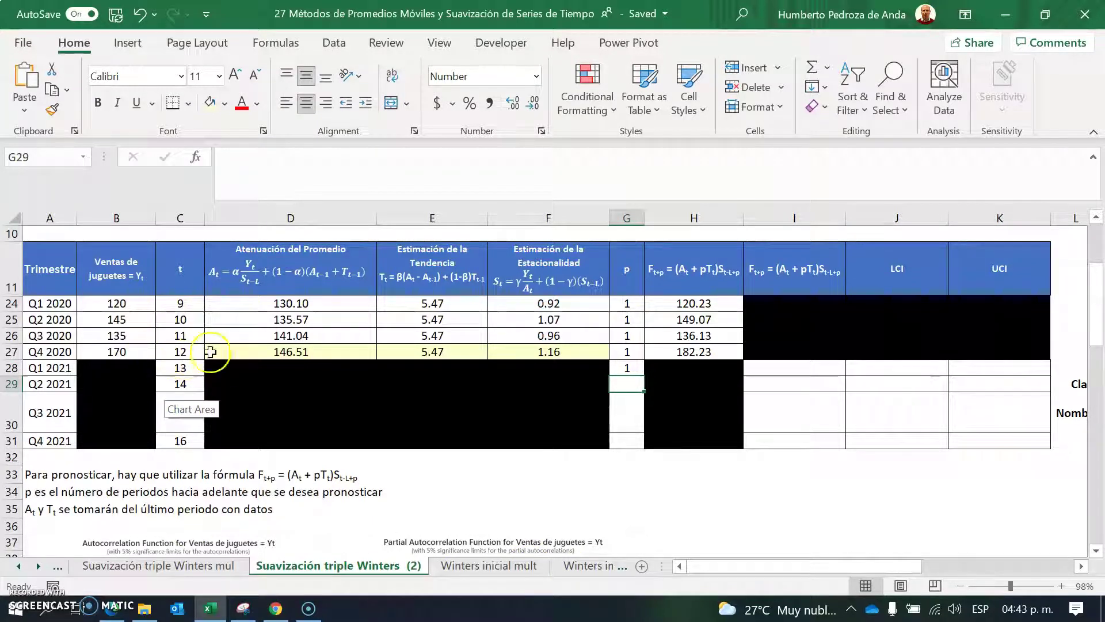
{"action": "type", "text": "2"}
{"action": "key", "text": "Return"}
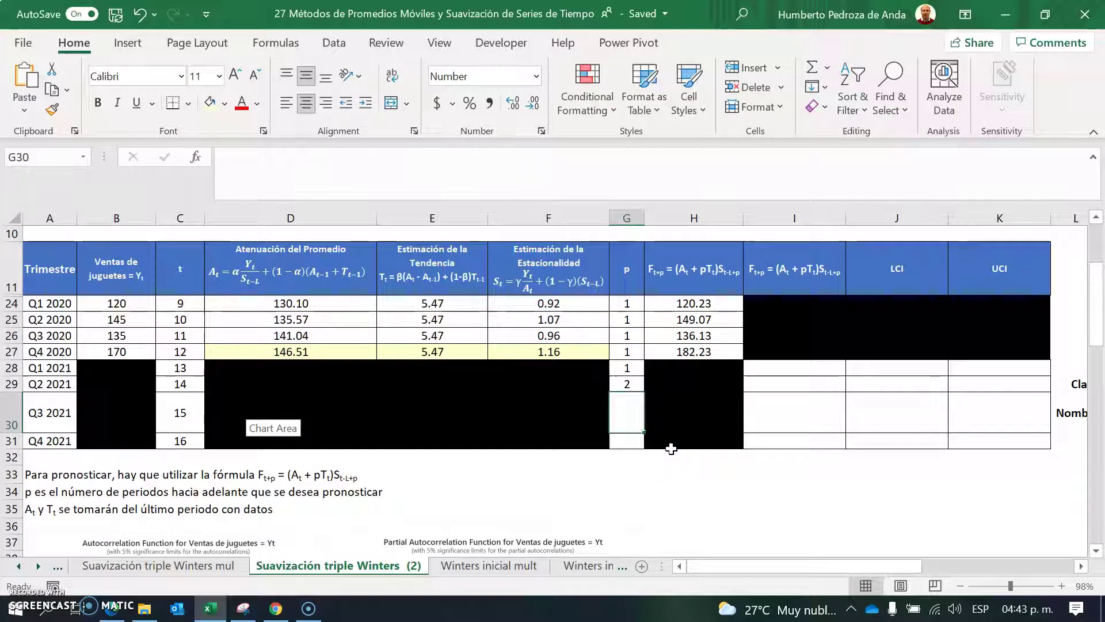
{"action": "type", "text": "3"}
{"action": "key", "text": "Return"}
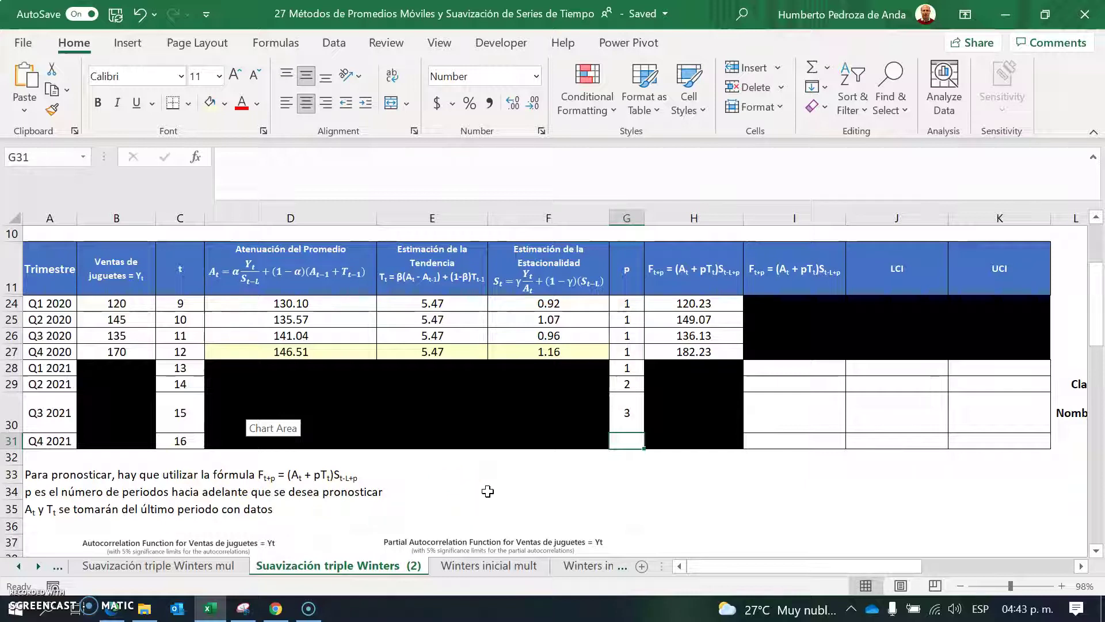
{"action": "type", "text": "4"}
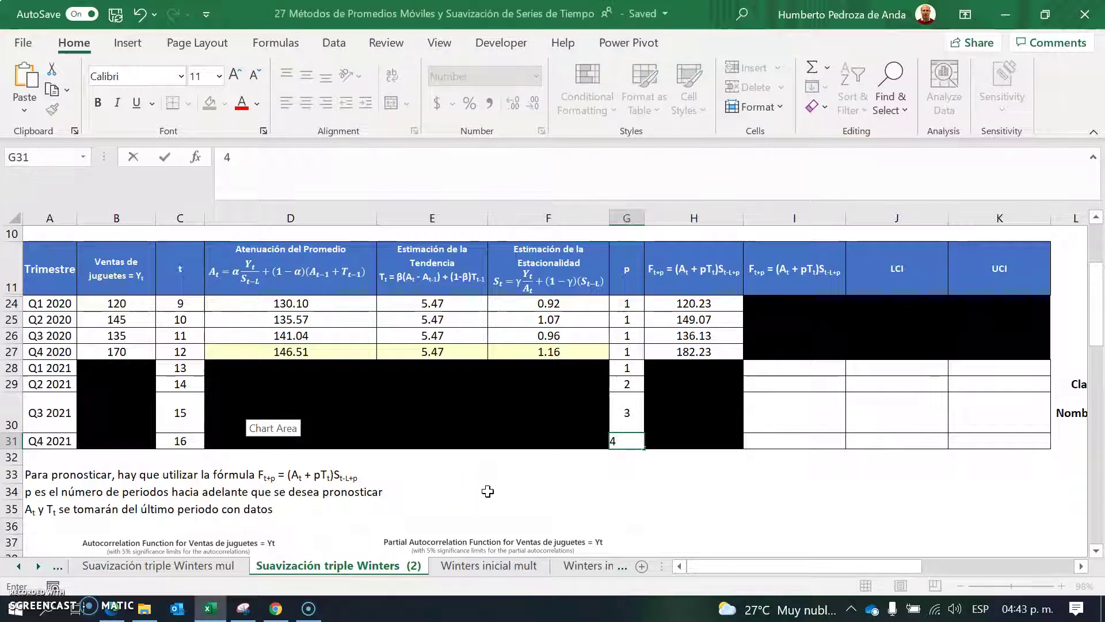
{"action": "key", "text": "ctrl+Return"}
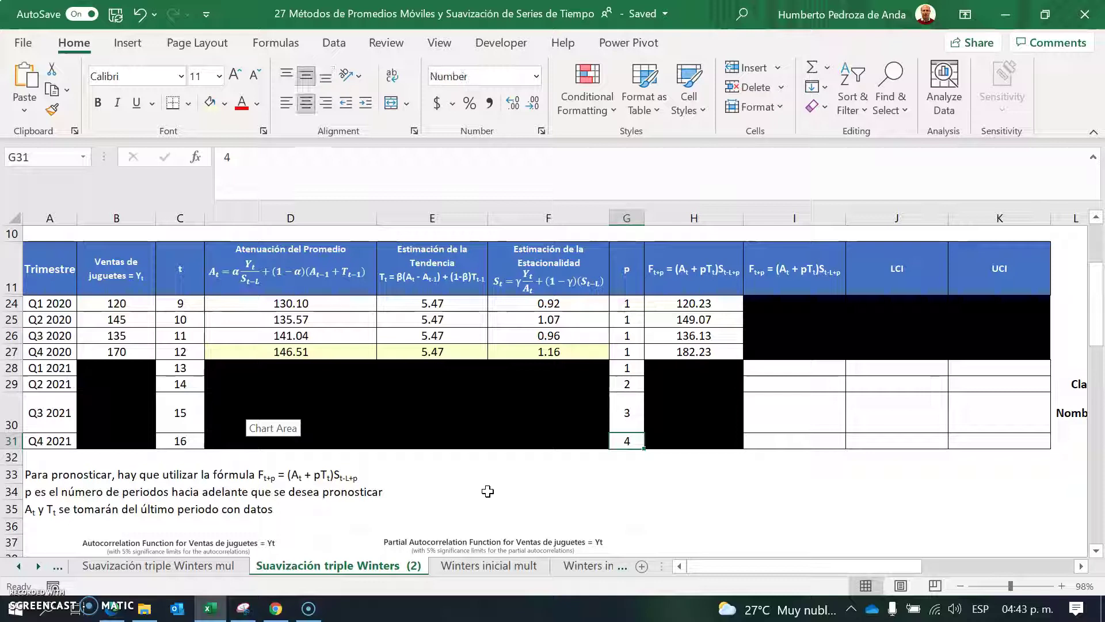
Step: Enter the Q1 2021 forecast formula =(D27+G28*E27)*F24 in cell I28
{"action": "key", "text": "Up"}
{"action": "key", "text": "Up"}
{"action": "key", "text": "Up"}
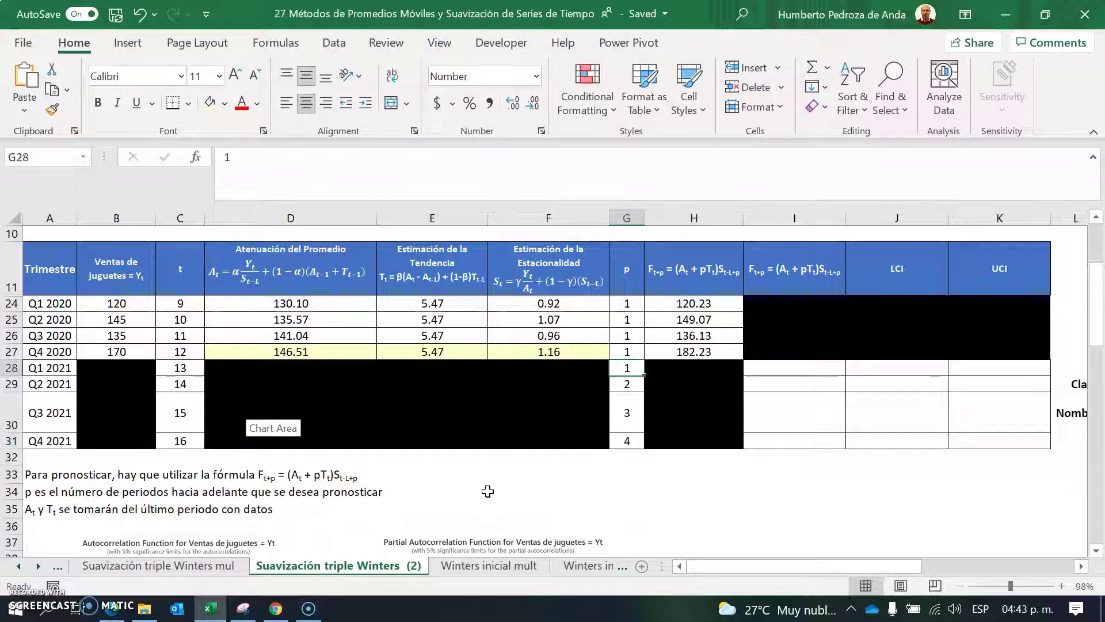
{"action": "key", "text": "Right"}
{"action": "key", "text": "Right"}
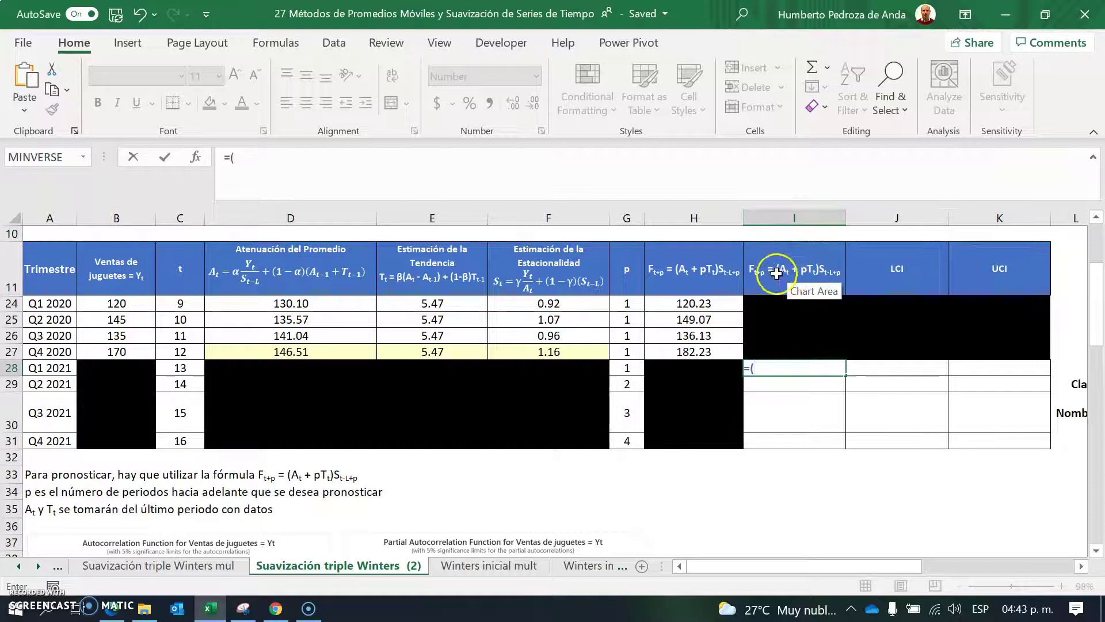
{"action": "left_click", "coordinate": [292, 354]}
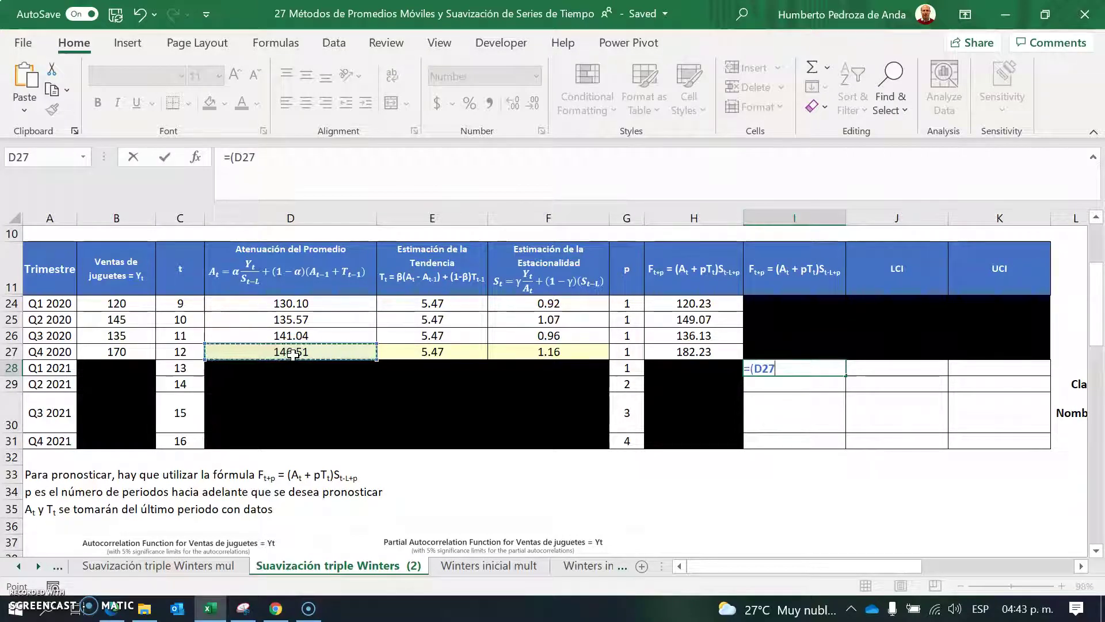
{"action": "type", "text": "+"}
{"action": "left_click", "coordinate": [633, 367]}
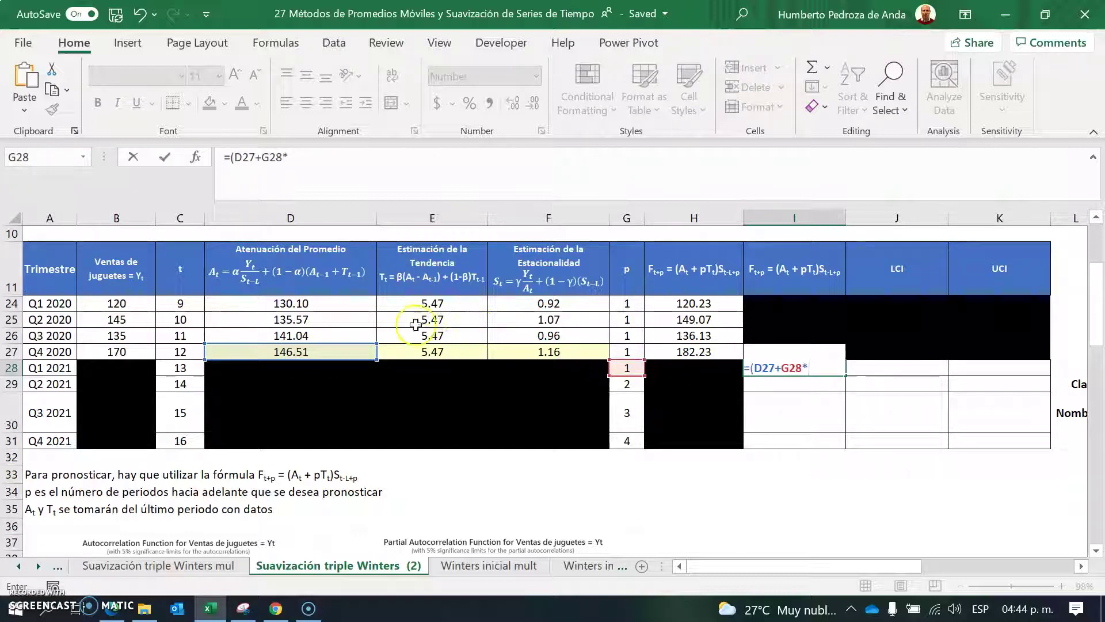
{"action": "left_click", "coordinate": [427, 352]}
{"action": "type", "text": ")*"}
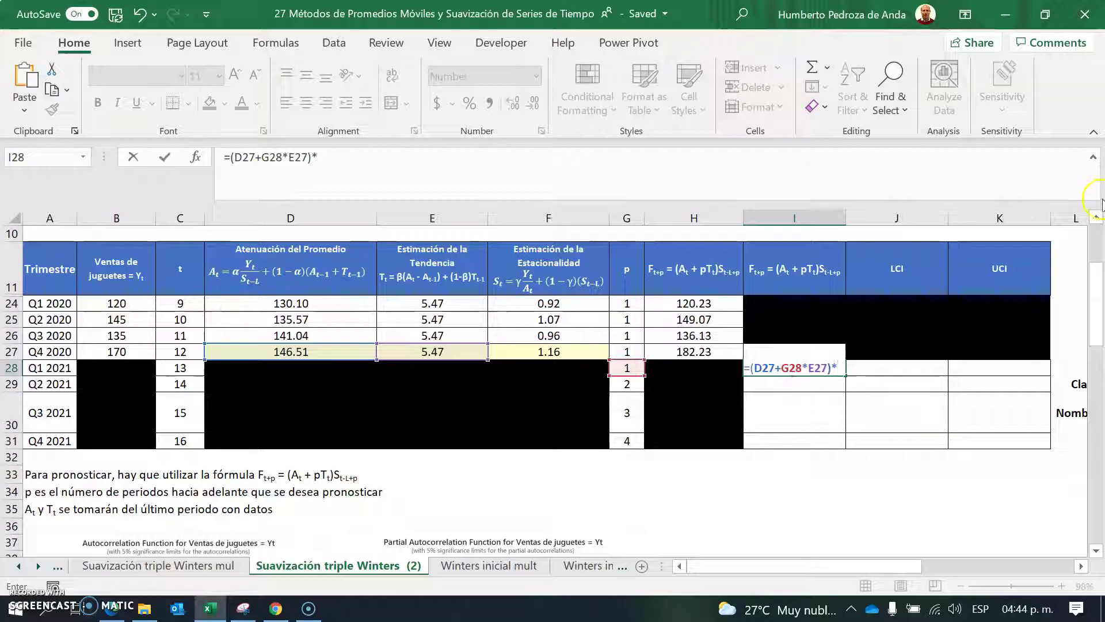
{"action": "left_click_drag", "start_coordinate": [1095, 305], "coordinate": [1093, 267]}
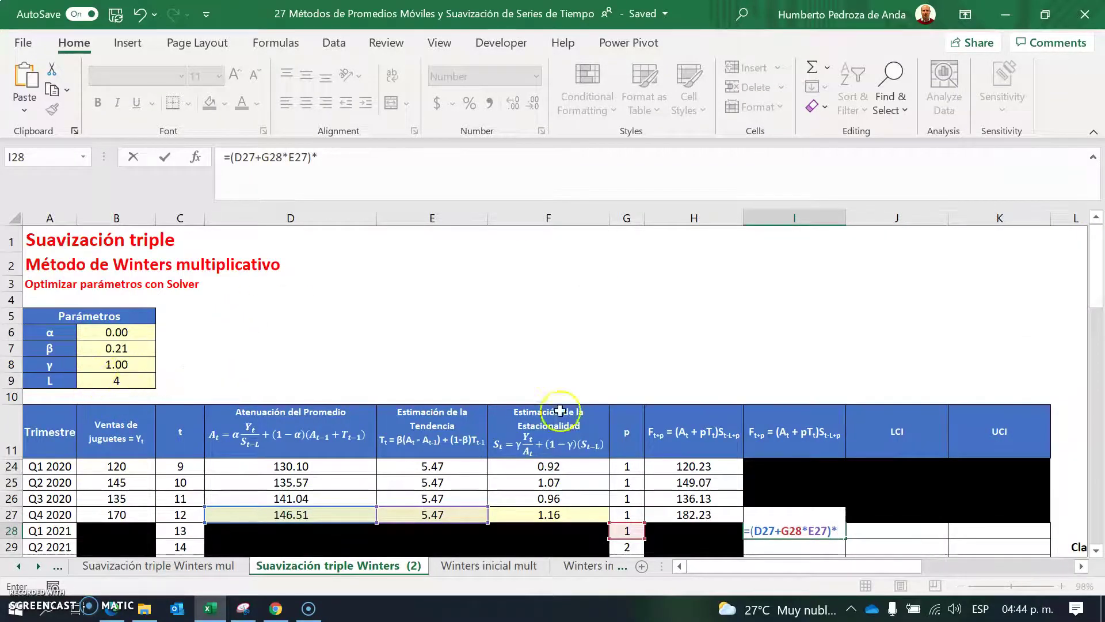
{"action": "left_click_drag", "start_coordinate": [1097, 257], "coordinate": [1098, 268]}
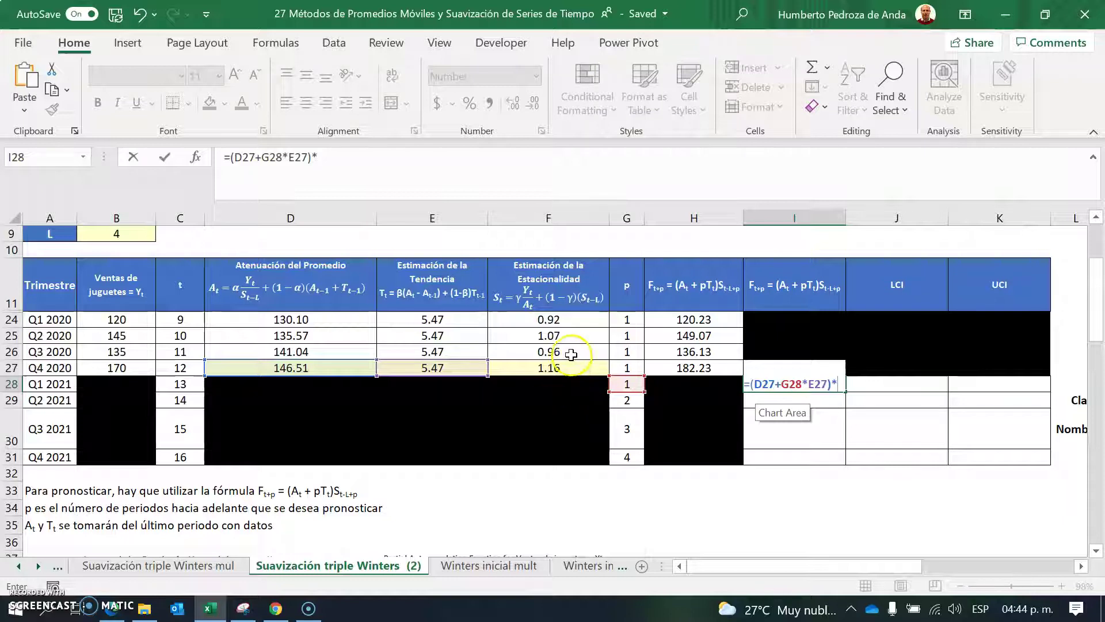
{"action": "left_click", "coordinate": [554, 318]}
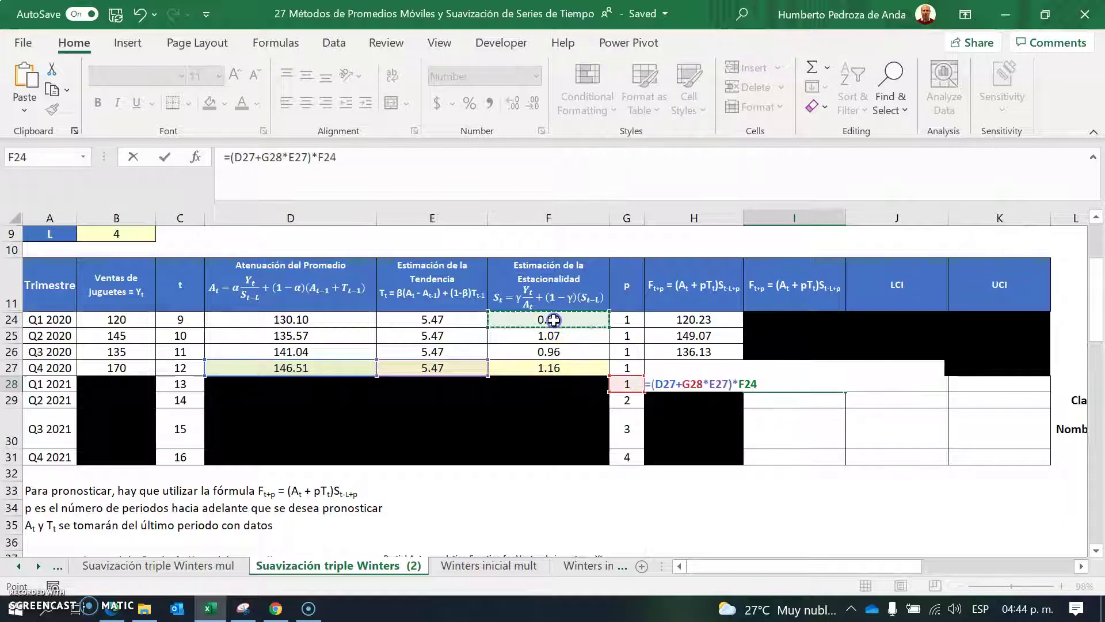
{"action": "key", "text": "Return"}
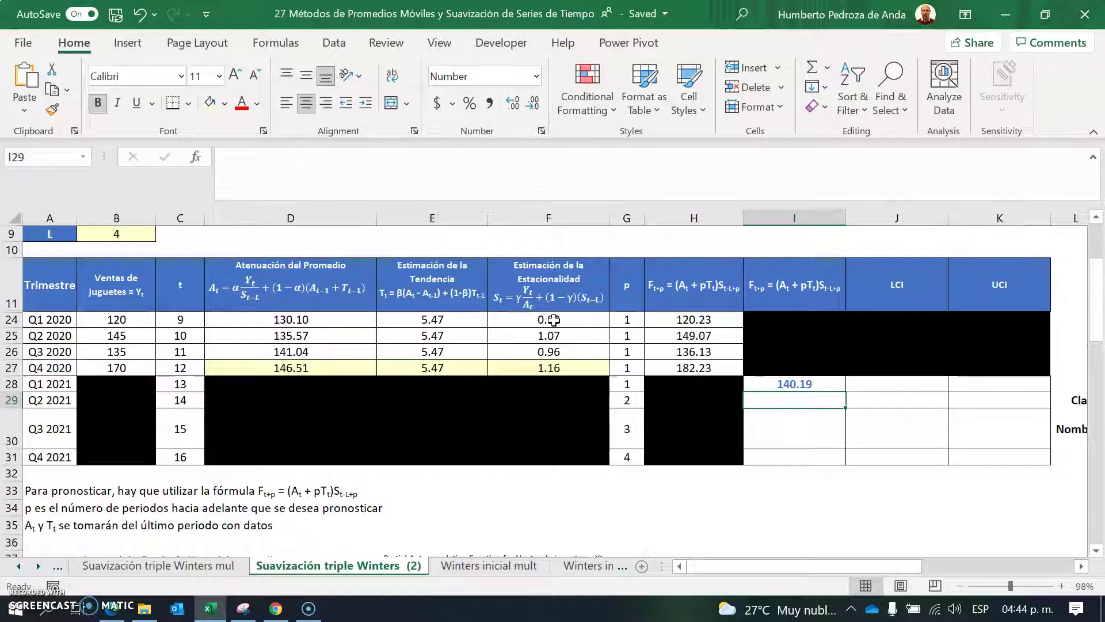
Step: Make the D27 and E27 references absolute in I28, giving =($D$27+G28*$E$27)*F24
{"action": "left_click", "coordinate": [812, 386]}
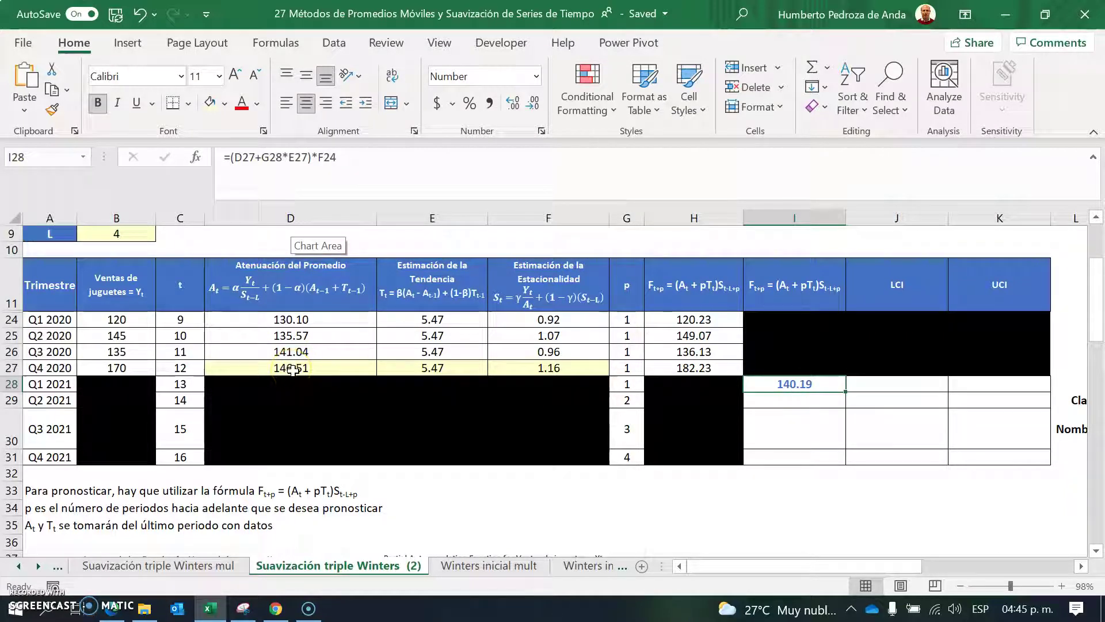
{"action": "left_click", "coordinate": [243, 159]}
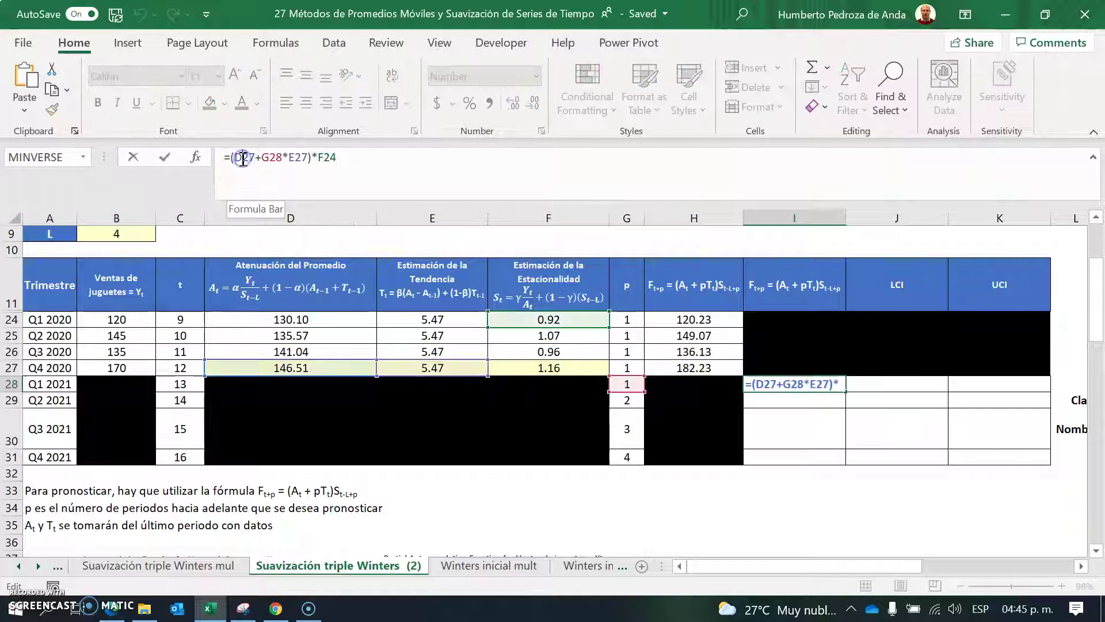
{"action": "key", "text": "F4"}
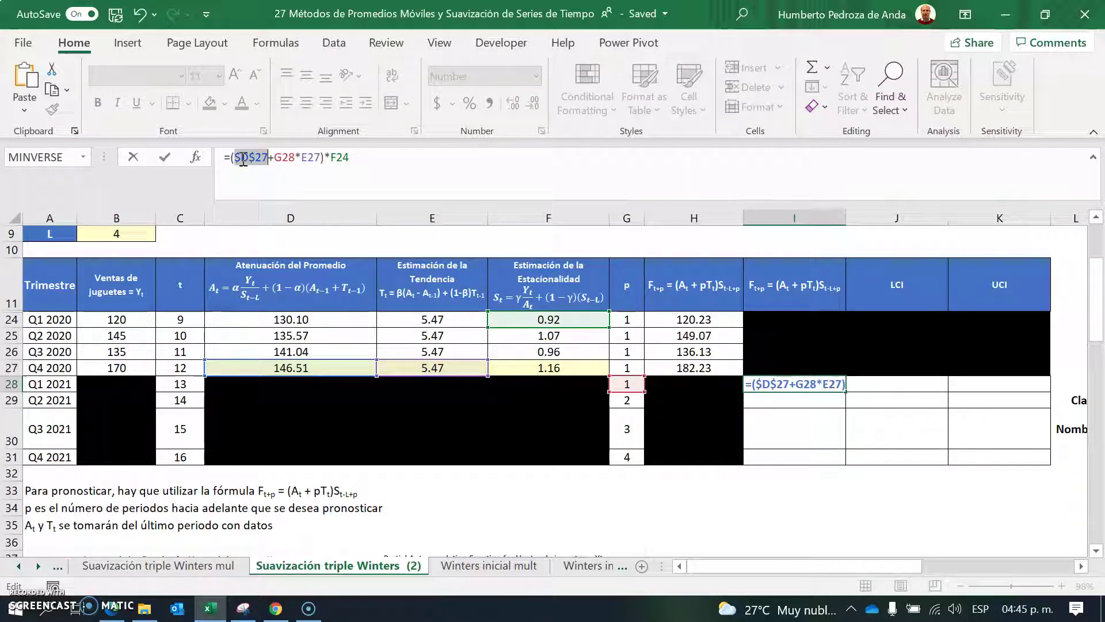
{"action": "left_click", "coordinate": [350, 447]}
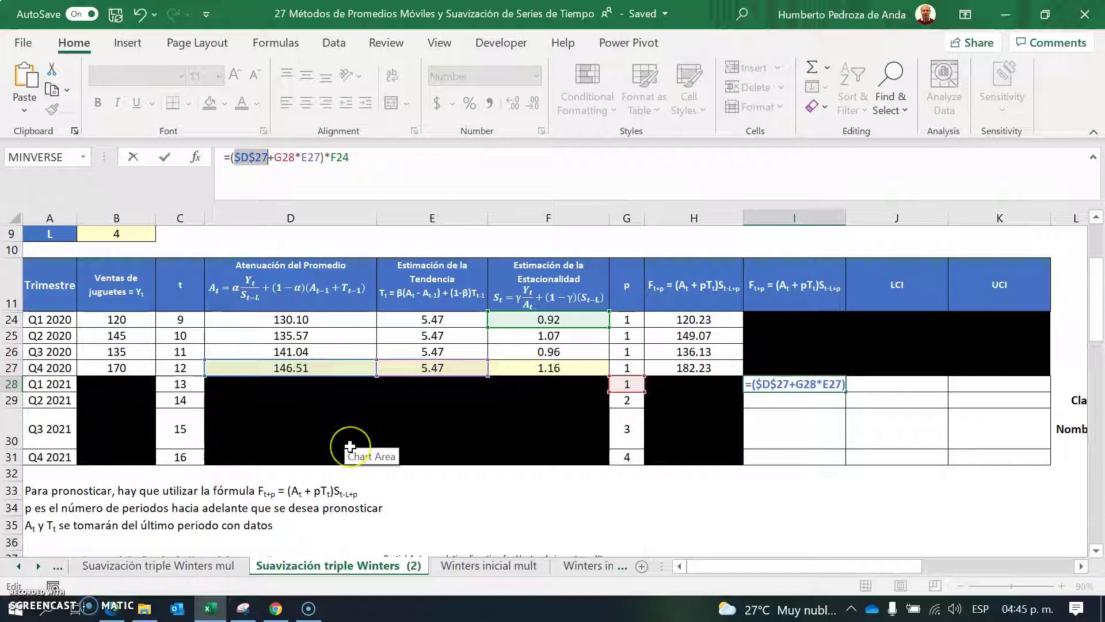
{"action": "left_click", "coordinate": [420, 368]}
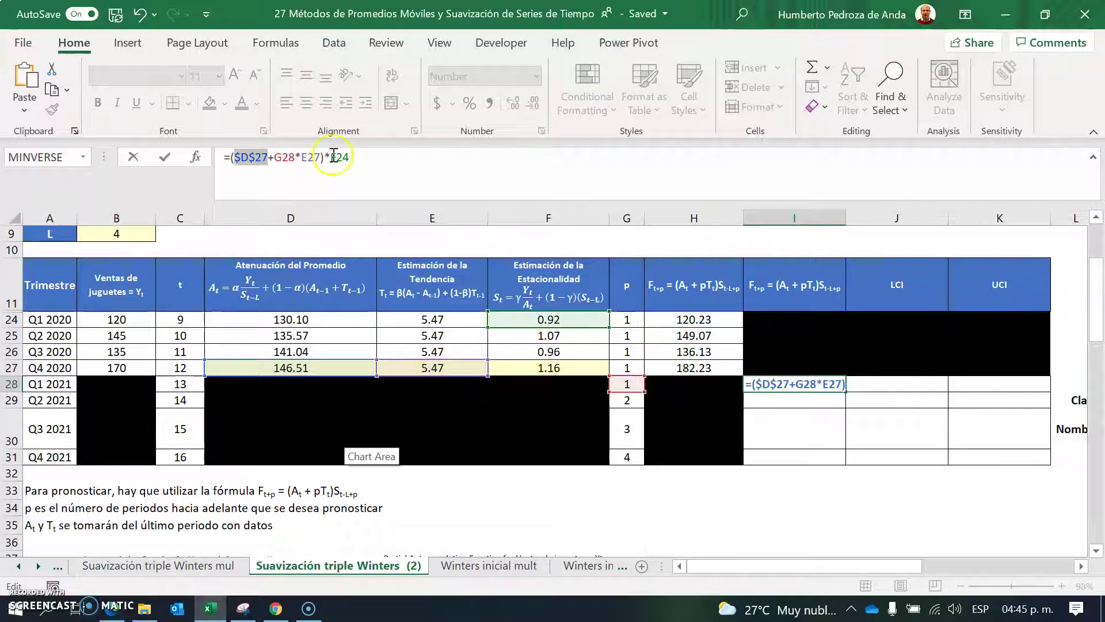
{"action": "left_click", "coordinate": [309, 156]}
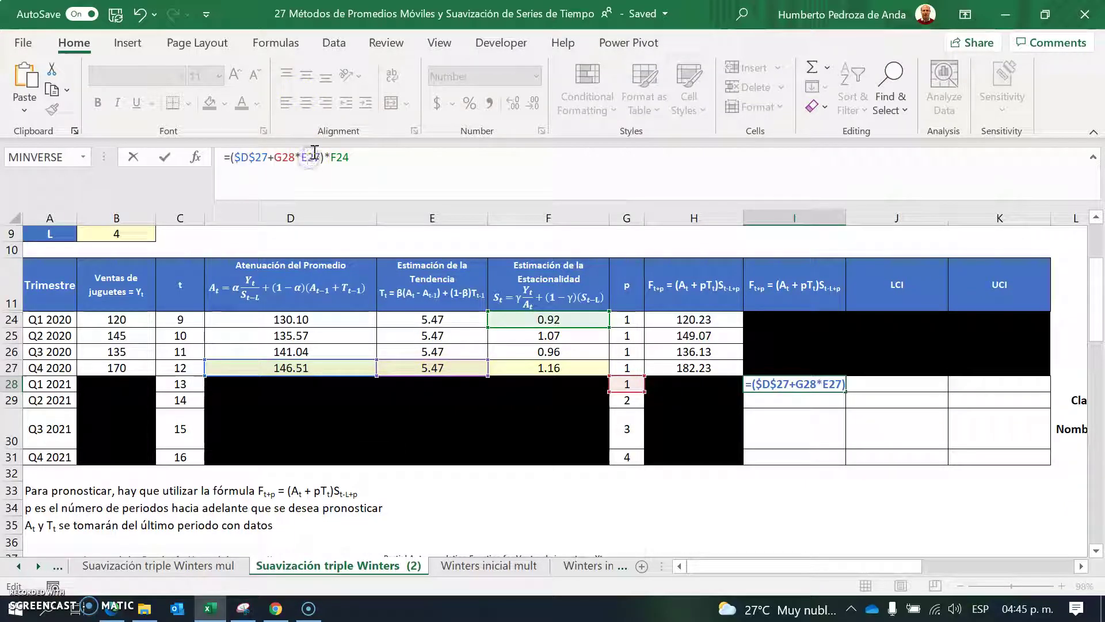
{"action": "key", "text": "F4"}
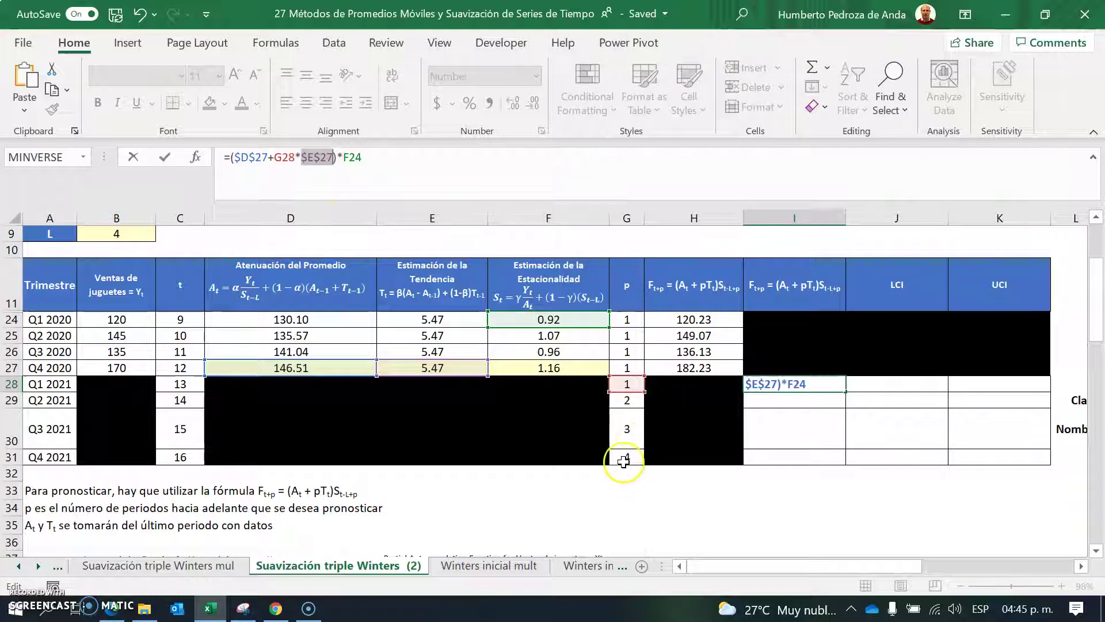
{"action": "left_click_drag", "start_coordinate": [627, 392], "coordinate": [638, 471]}
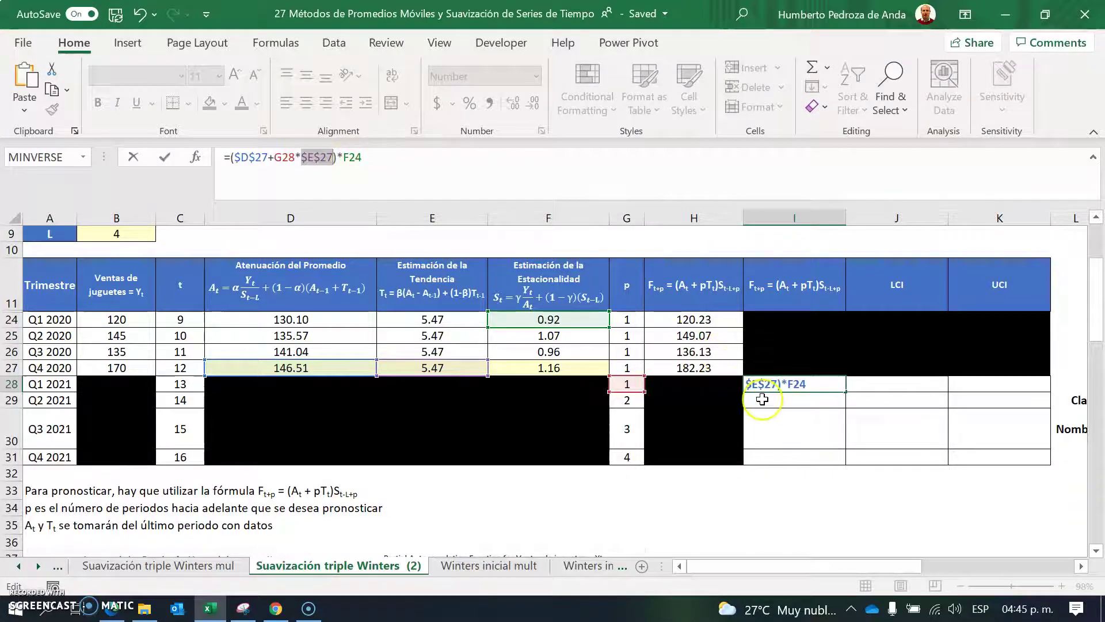
{"action": "key", "text": "Escape"}
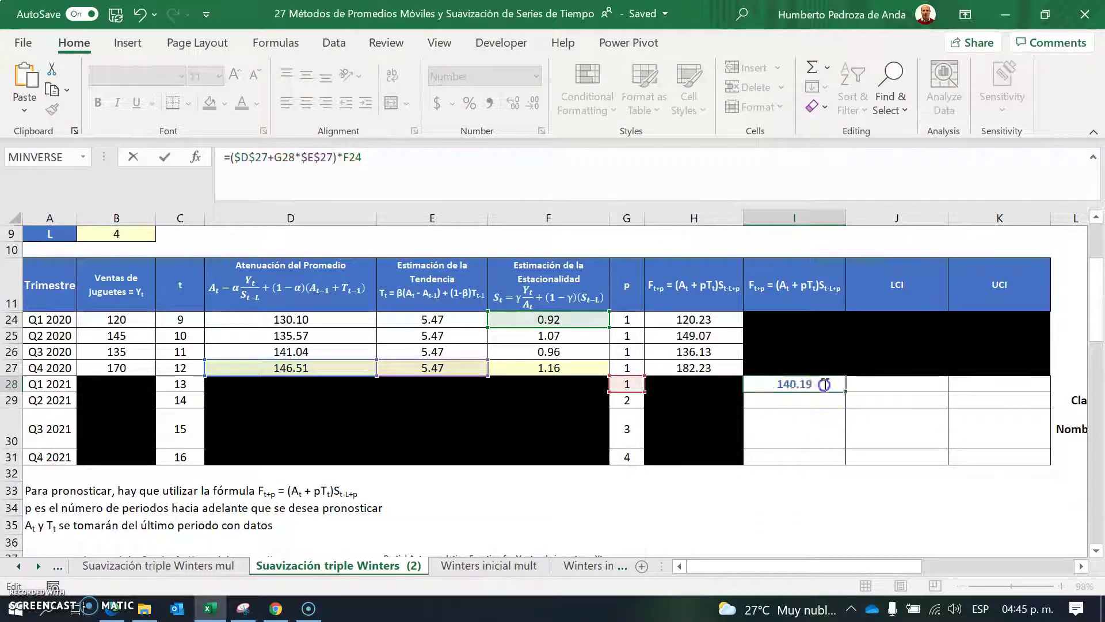
{"action": "double_click", "coordinate": [825, 385]}
{"action": "key", "text": "ctrl+Return"}
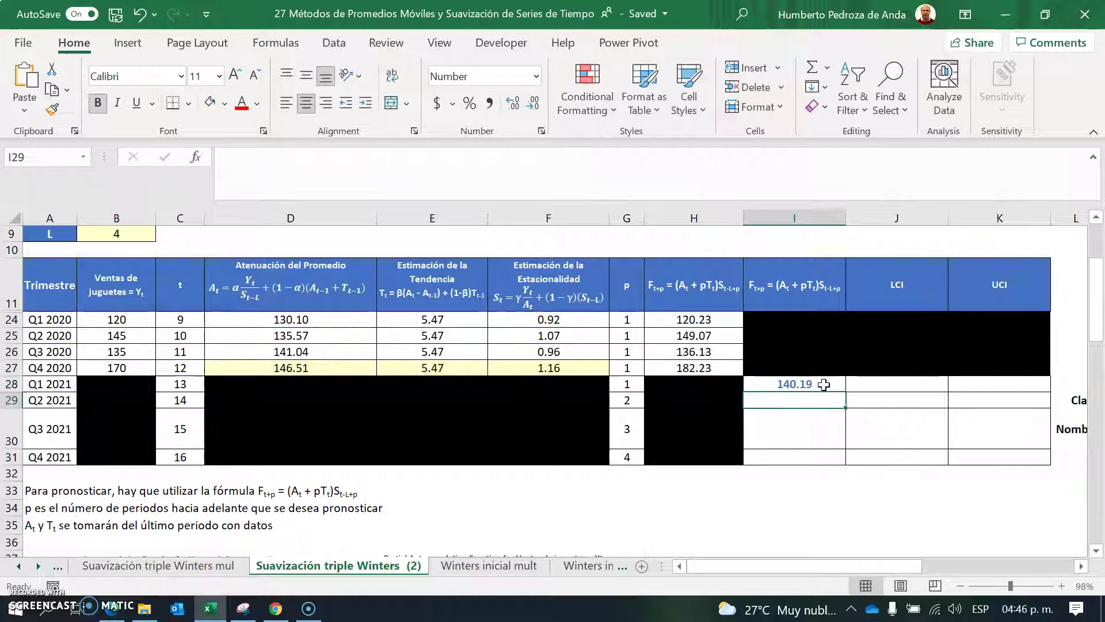
Step: Copy the forecast formula from I28 down to I31 and check the copied formula in I29
{"action": "left_click_drag", "start_coordinate": [848, 390], "coordinate": [848, 463]}
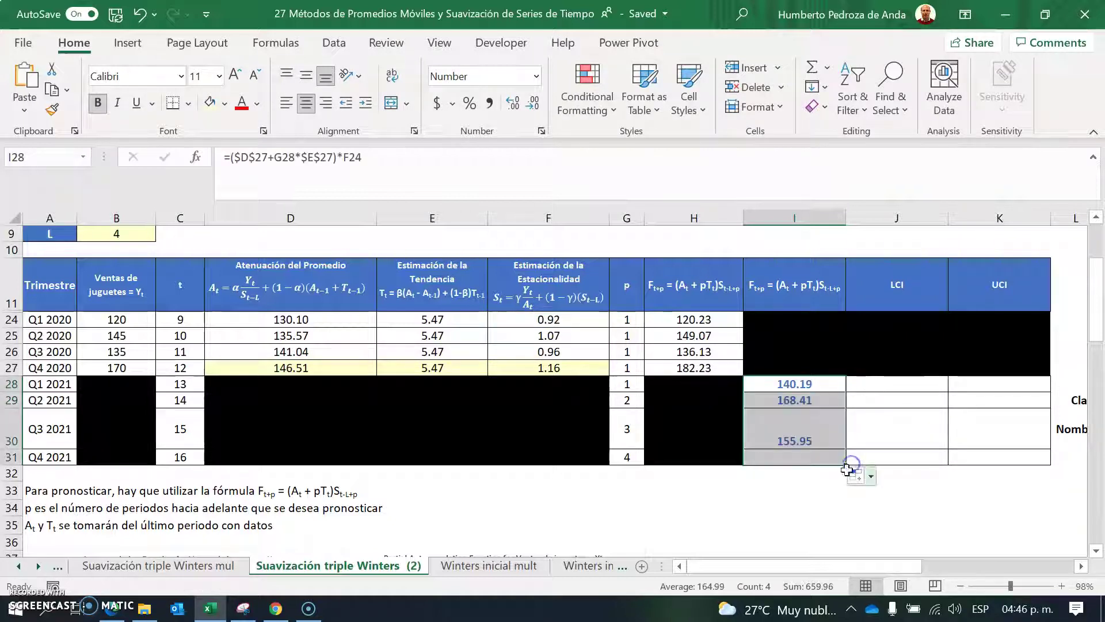
{"action": "left_click", "coordinate": [817, 496]}
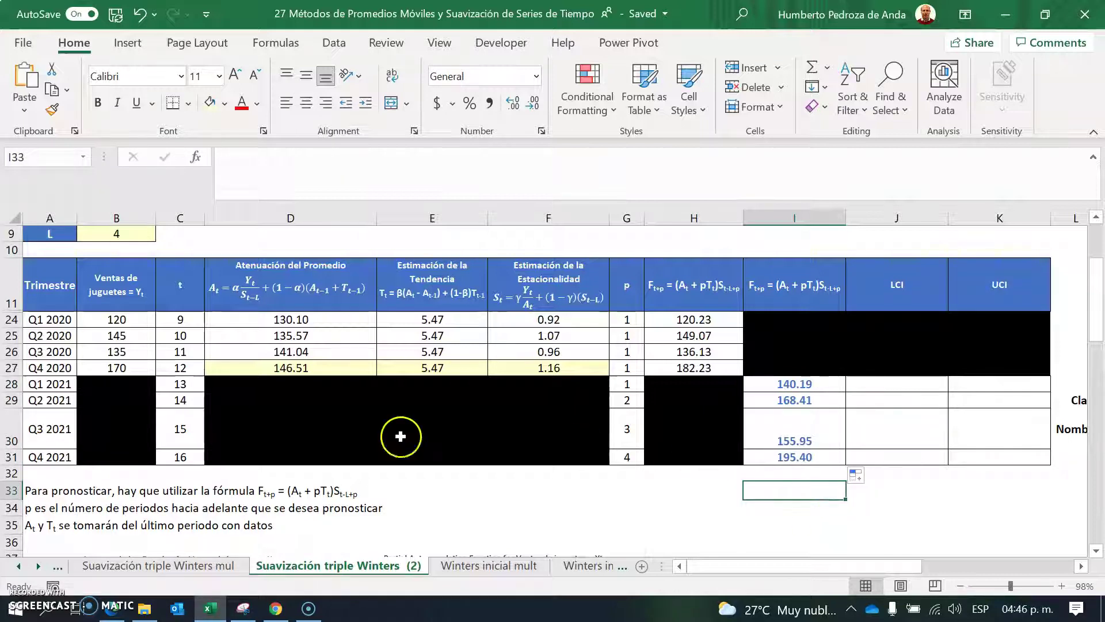
{"action": "left_click", "coordinate": [800, 400]}
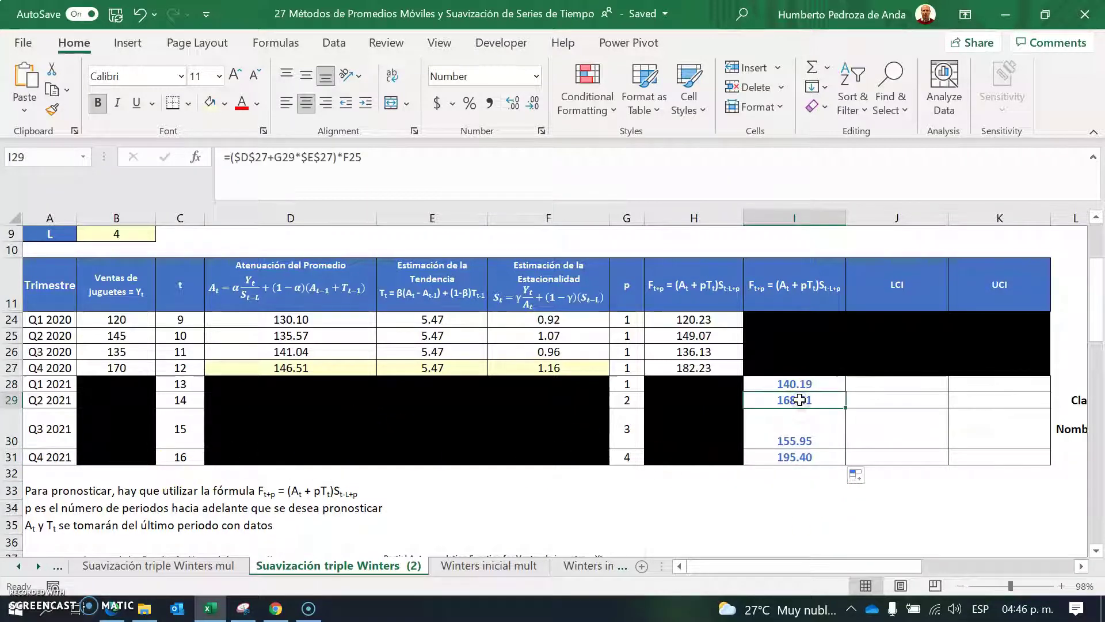
Step: Enter the Q1 2021 lower confidence limit formula =I28-NORM.S.INV(0.975)*SQRT(N28) in cell J28, using the MSE in N28
{"action": "key", "text": "Right"}
{"action": "key", "text": "Right"}
{"action": "key", "text": "Right"}
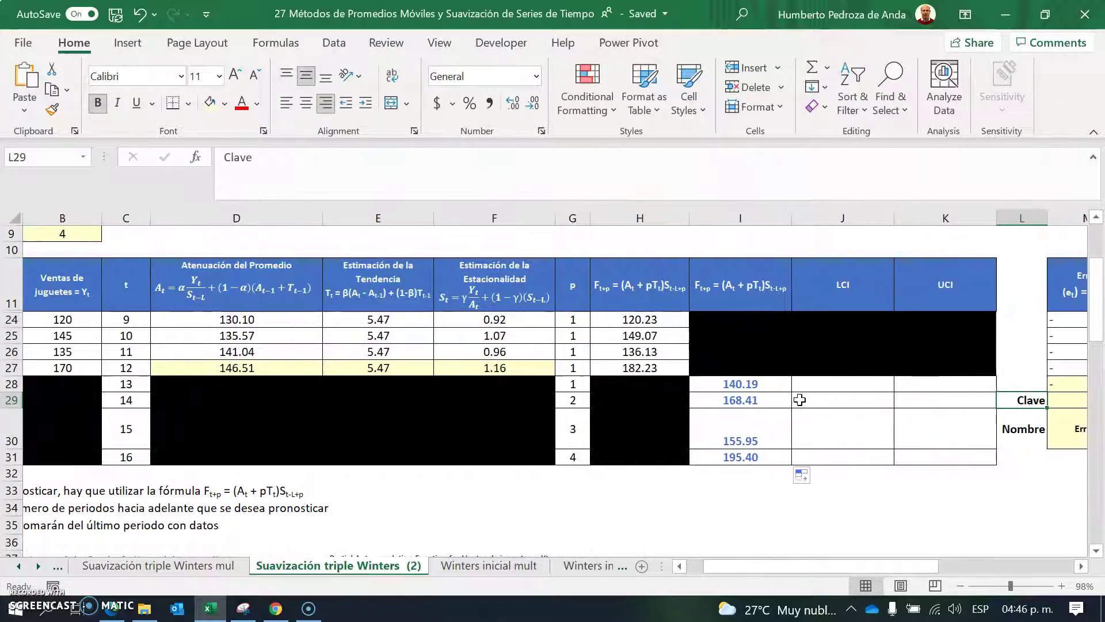
{"action": "key", "text": "Left"}
{"action": "key", "text": "Left"}
{"action": "key", "text": "Up"}
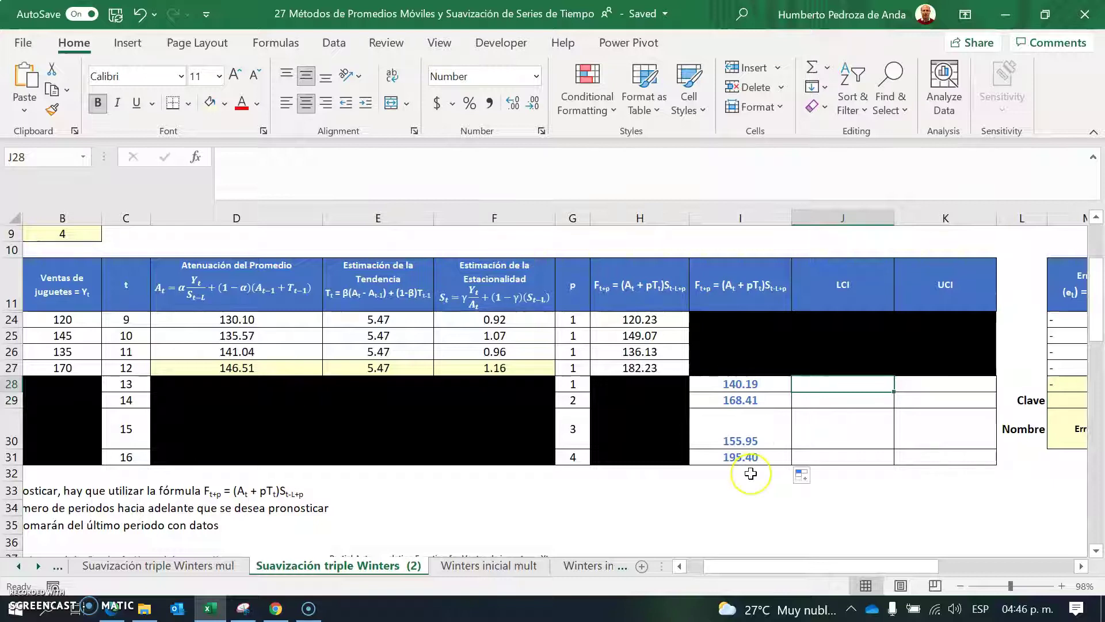
{"action": "type", "text": "="}
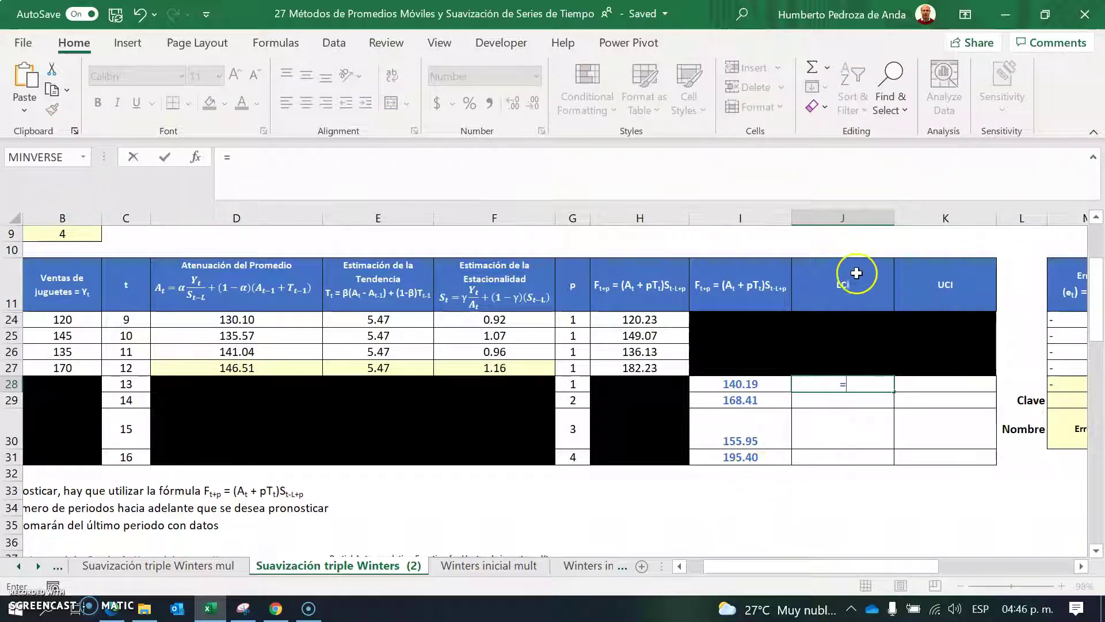
{"action": "left_click", "coordinate": [742, 386]}
{"action": "type", "text": "-"}
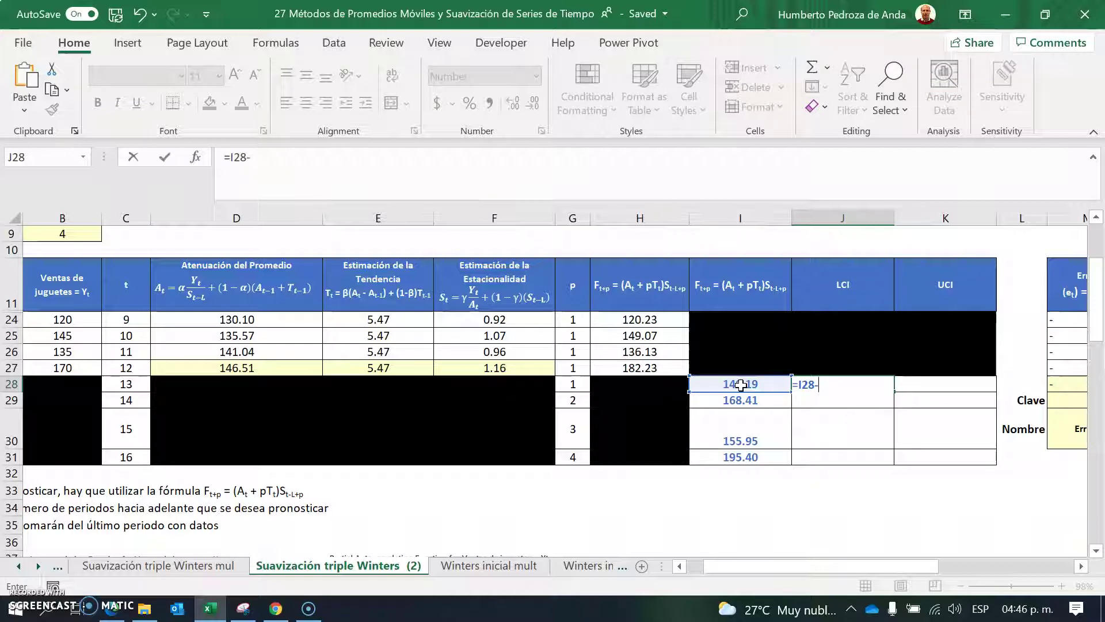
{"action": "type", "text": "norm.s"}
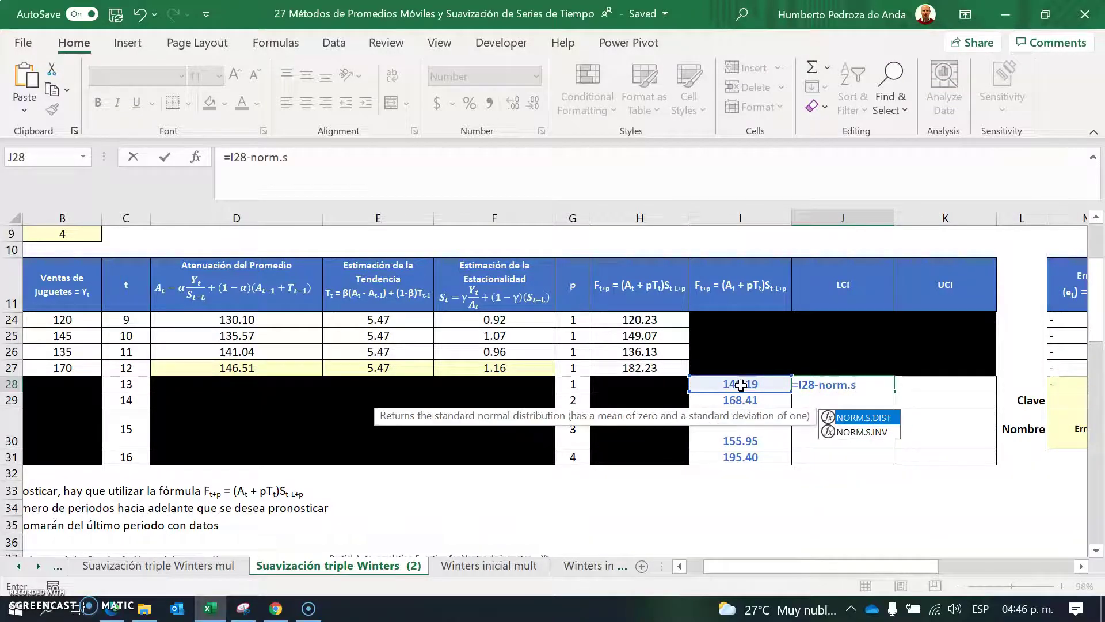
{"action": "type", "text": ".inv"}
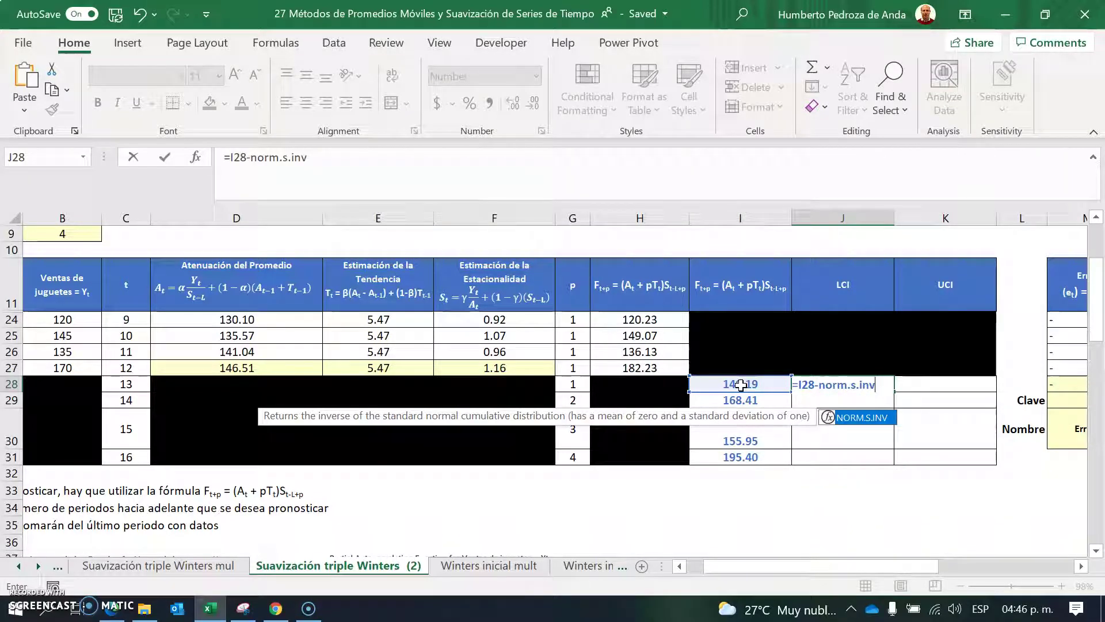
{"action": "type", "text": "(0."}
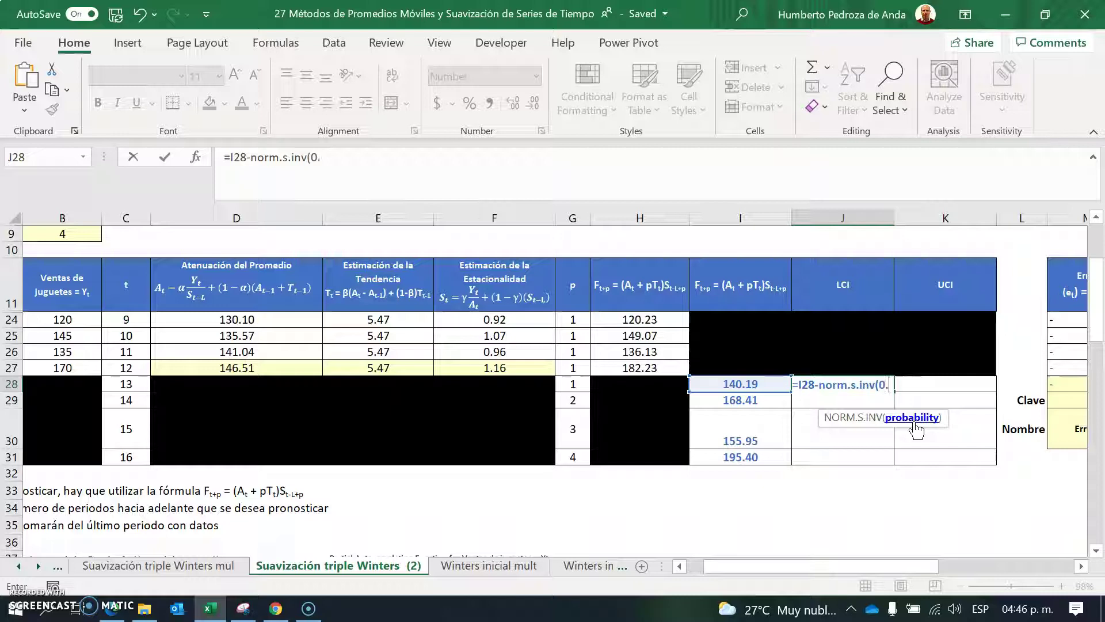
{"action": "type", "text": "975"}
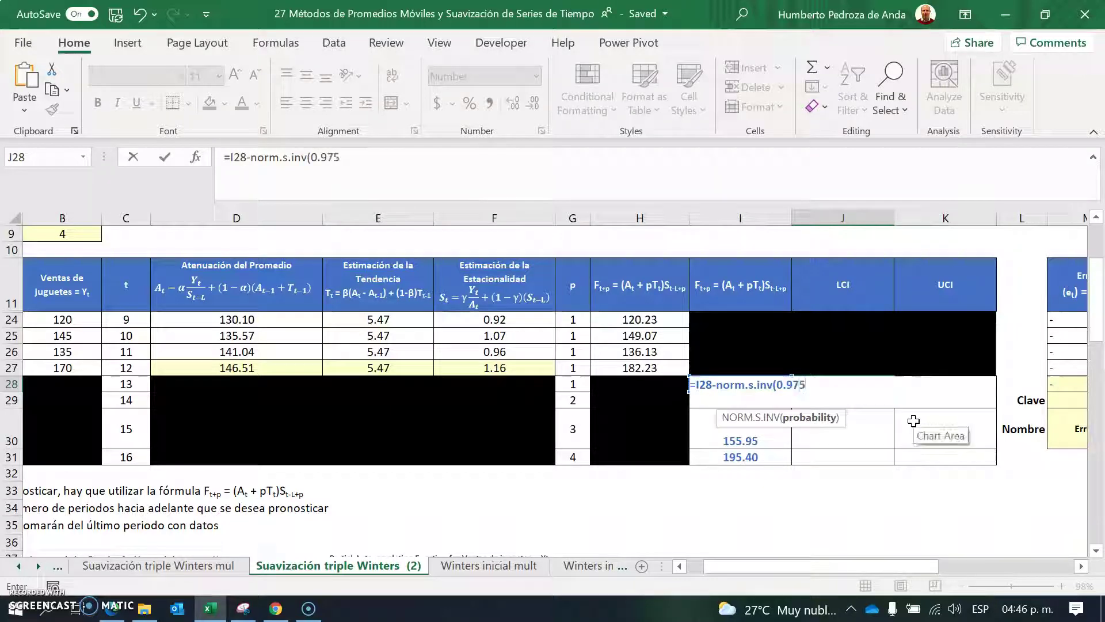
{"action": "type", "text": ")"}
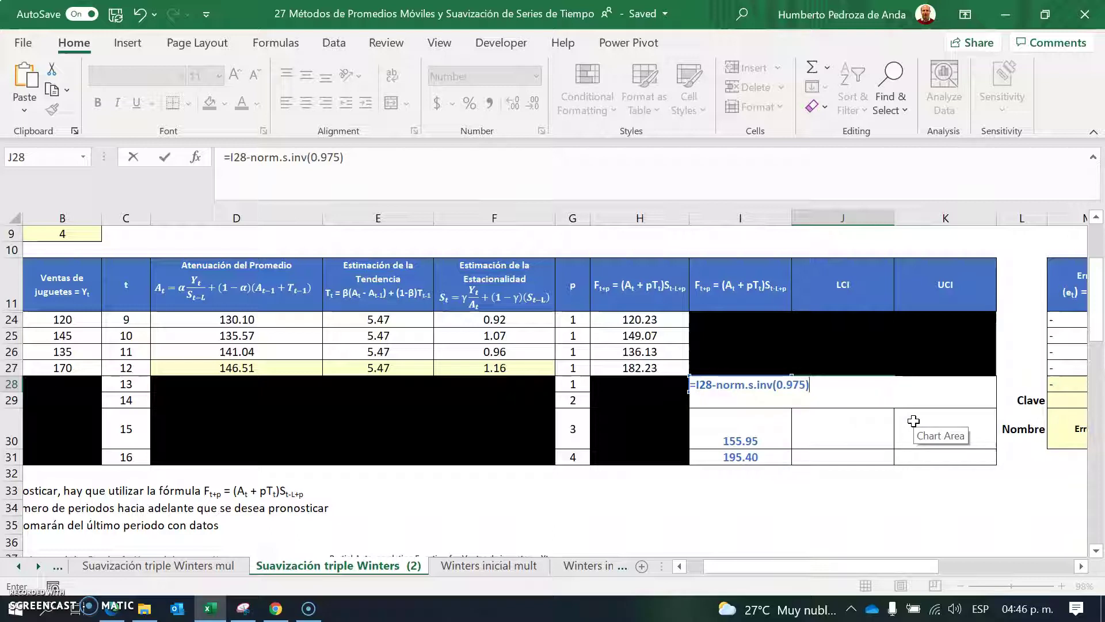
{"action": "type", "text": "*sqrt"}
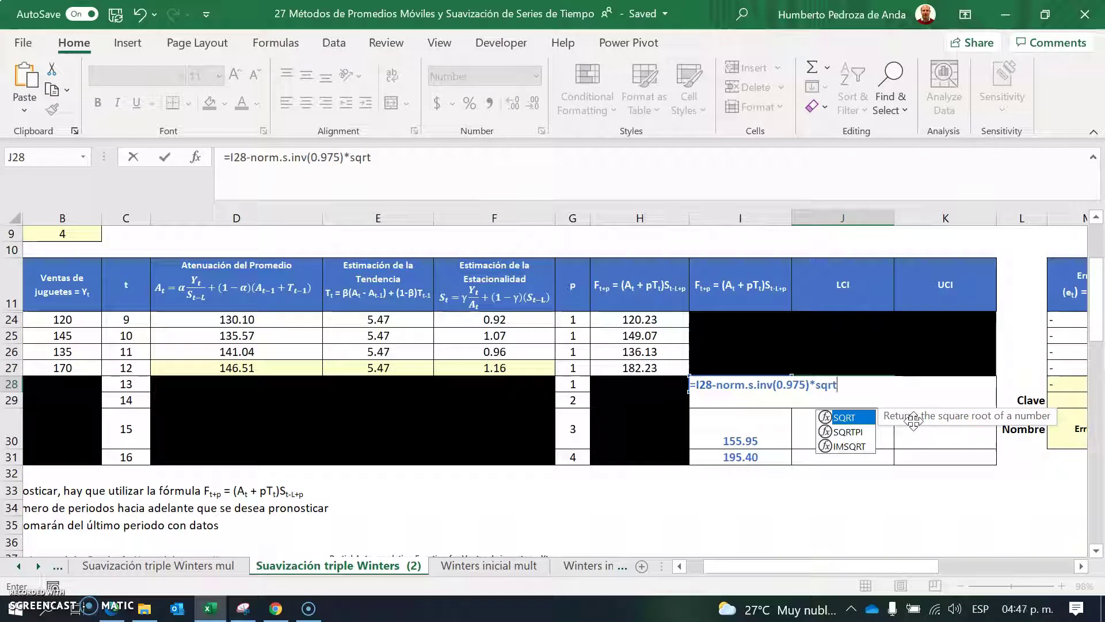
{"action": "type", "text": "("}
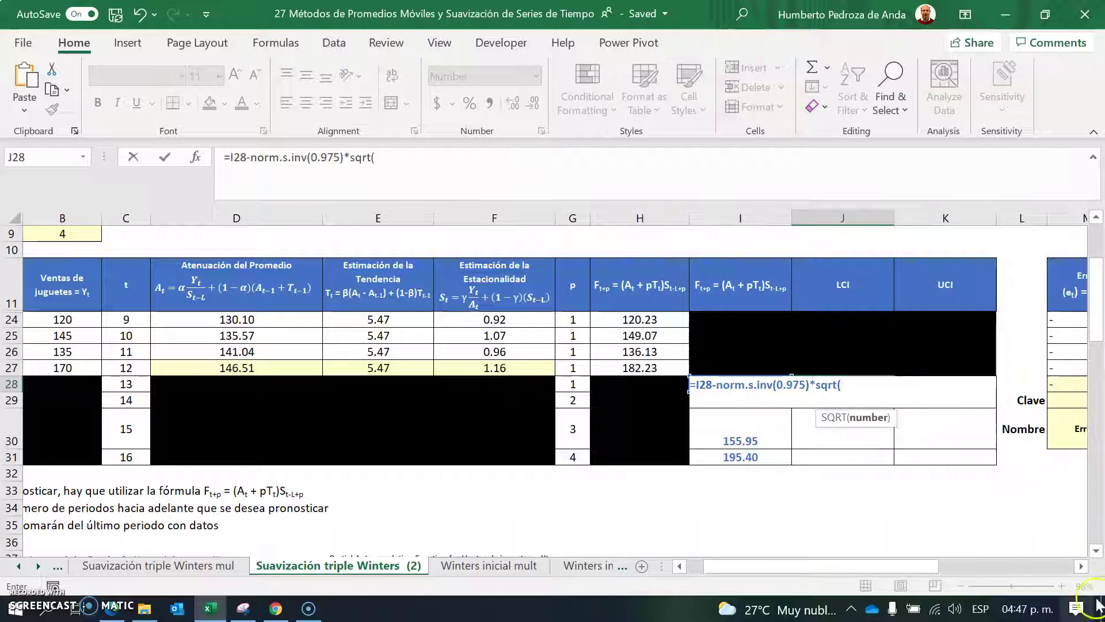
{"action": "left_click", "coordinate": [1081, 566]}
{"action": "left_click", "coordinate": [1081, 566]}
{"action": "left_click", "coordinate": [1081, 567]}
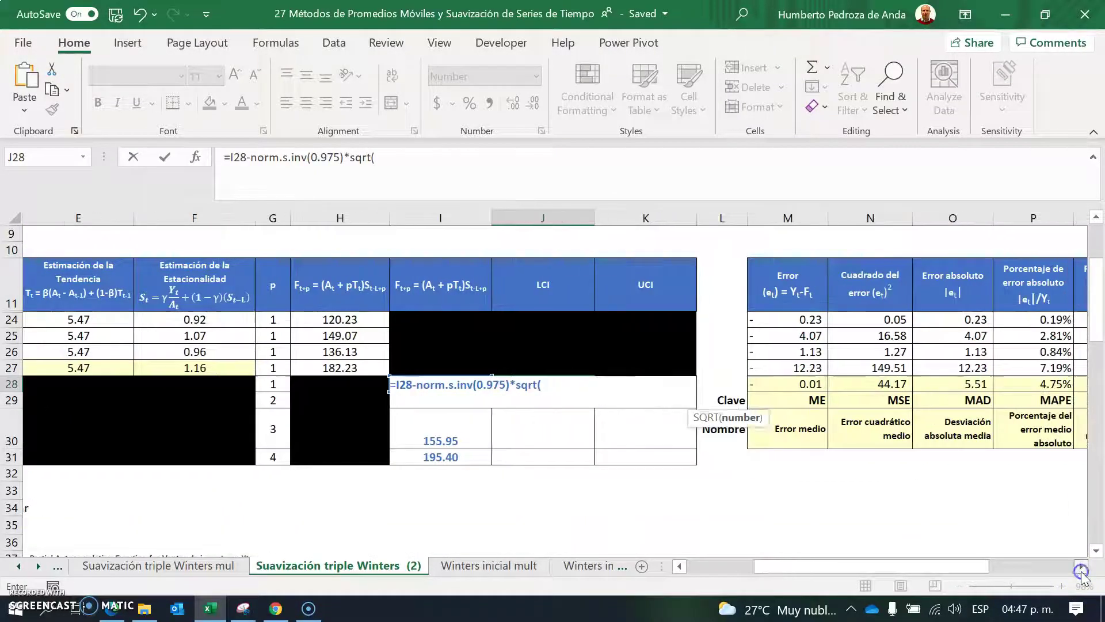
{"action": "left_click", "coordinate": [885, 384]}
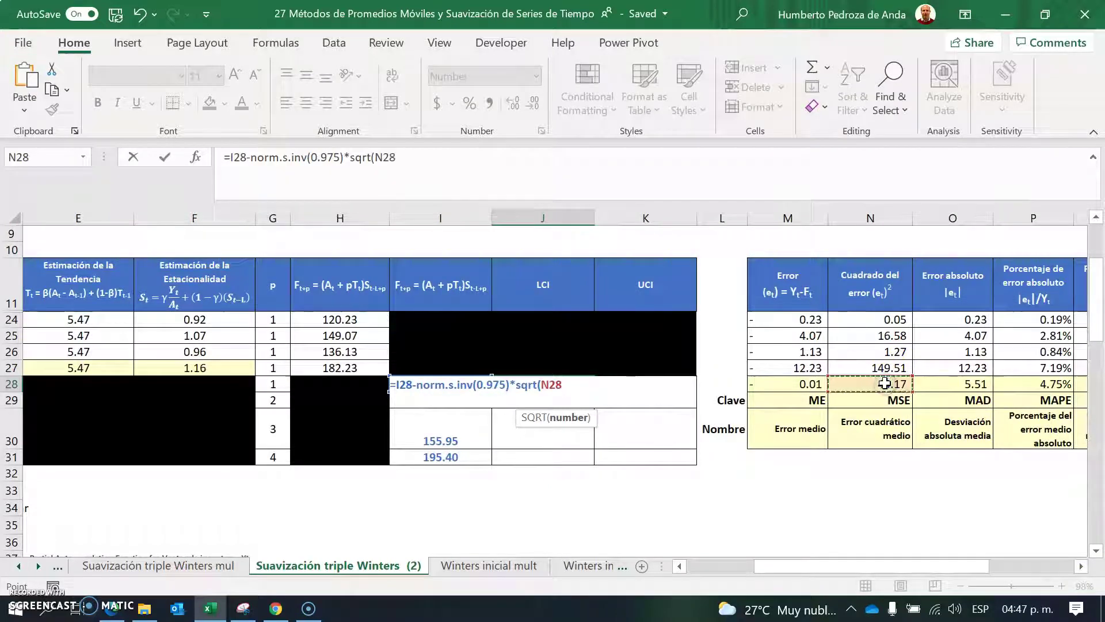
{"action": "type", "text": ")"}
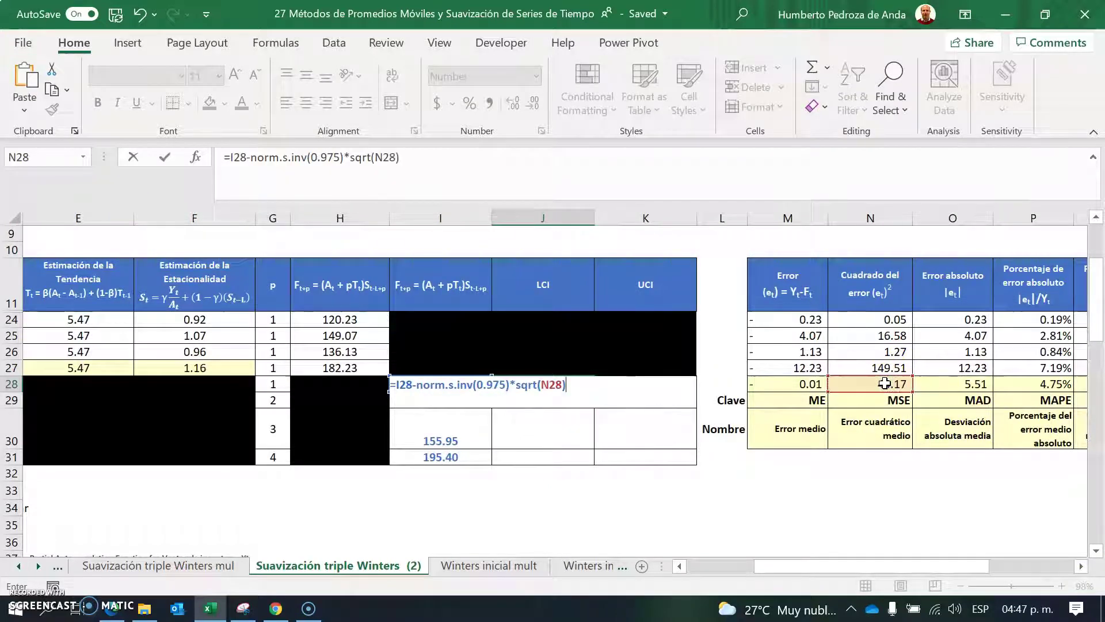
{"action": "key", "text": "Return"}
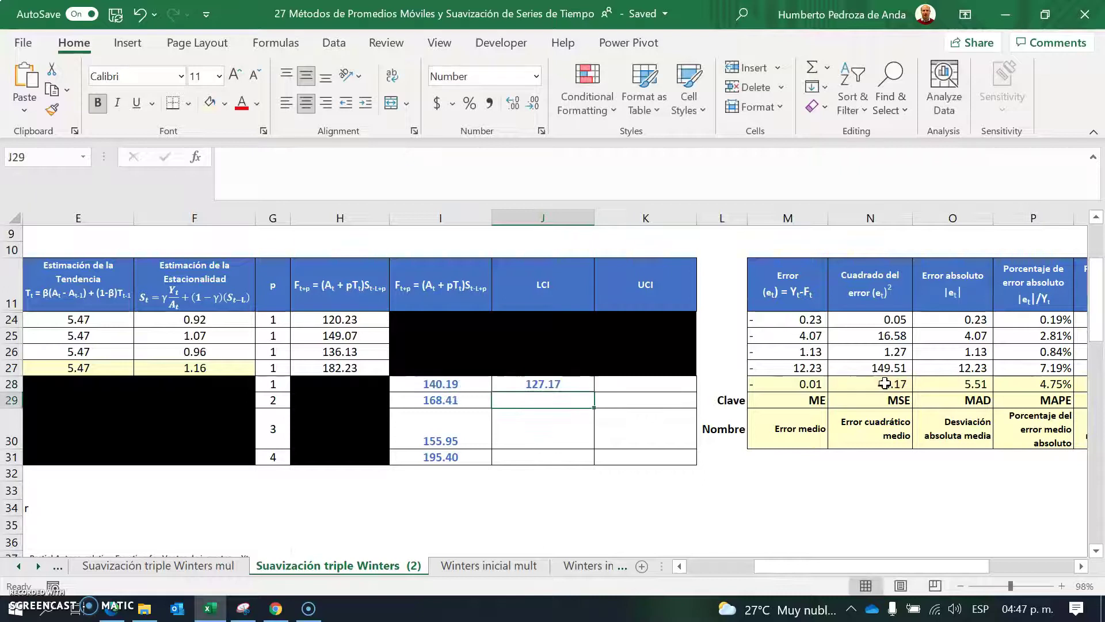
Step: Make the MSE reference absolute in J28, giving =I28-NORM.S.INV(0.975)*SQRT($N$28)
{"action": "key", "text": "Up"}
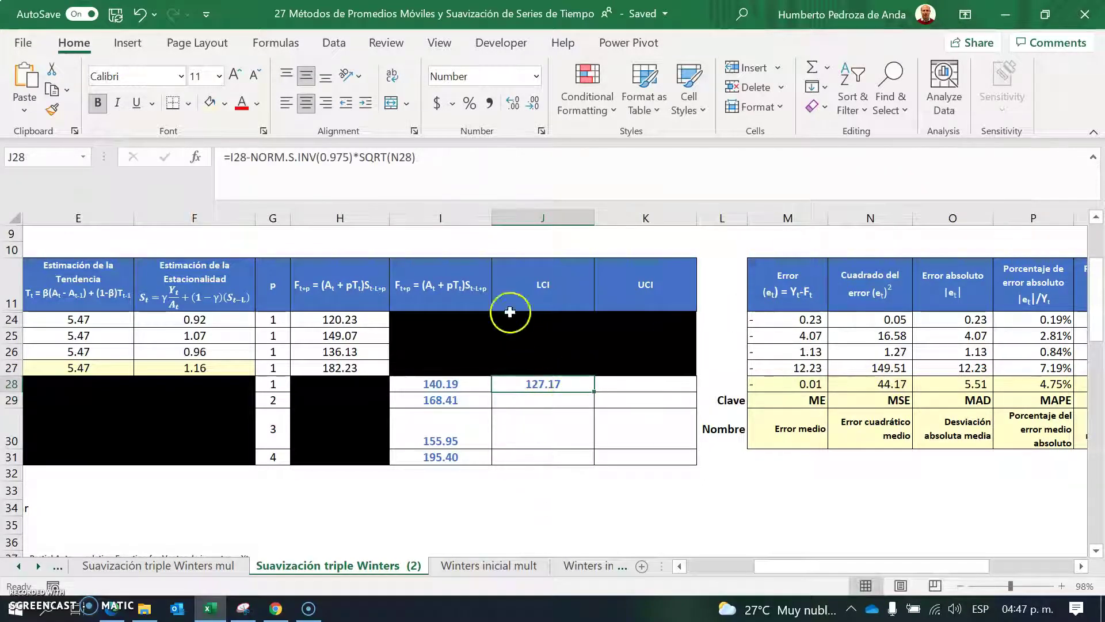
{"action": "left_click", "coordinate": [401, 156]}
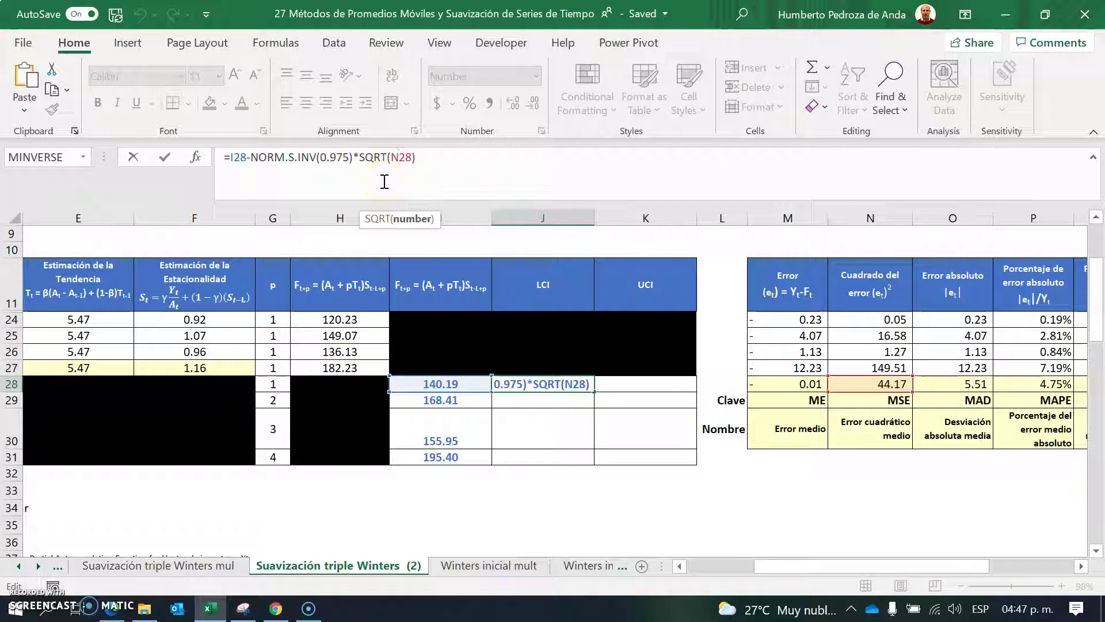
{"action": "key", "text": "F4"}
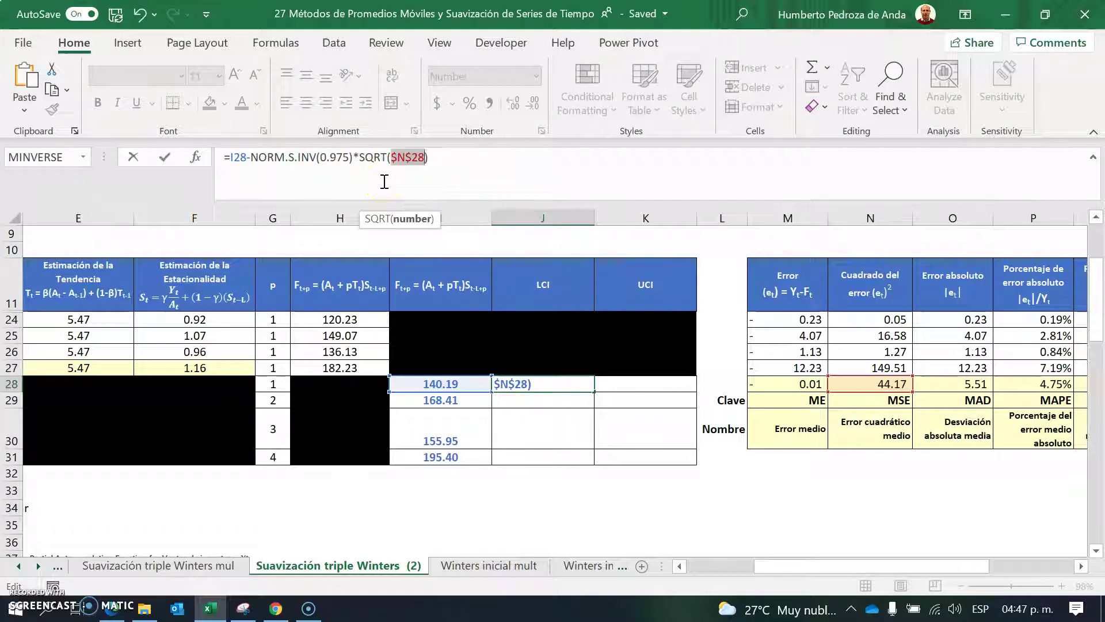
{"action": "key", "text": "Return"}
Step: Copy the LCI formula from J28 down to J31
{"action": "left_click", "coordinate": [566, 386]}
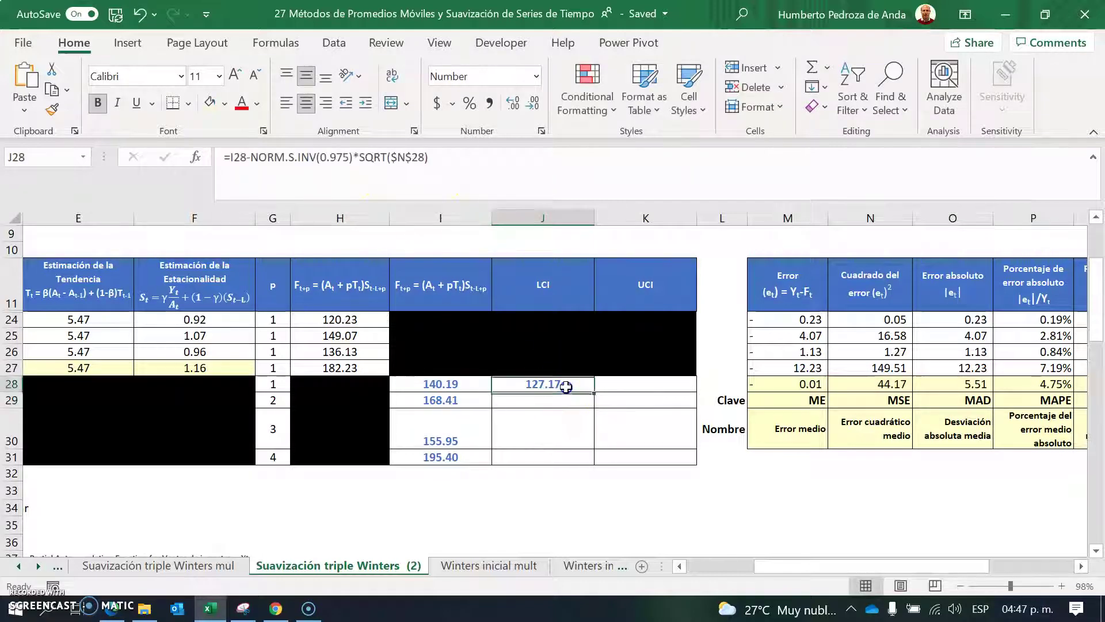
{"action": "left_click_drag", "start_coordinate": [594, 394], "coordinate": [587, 470]}
{"action": "left_click", "coordinate": [530, 471]}
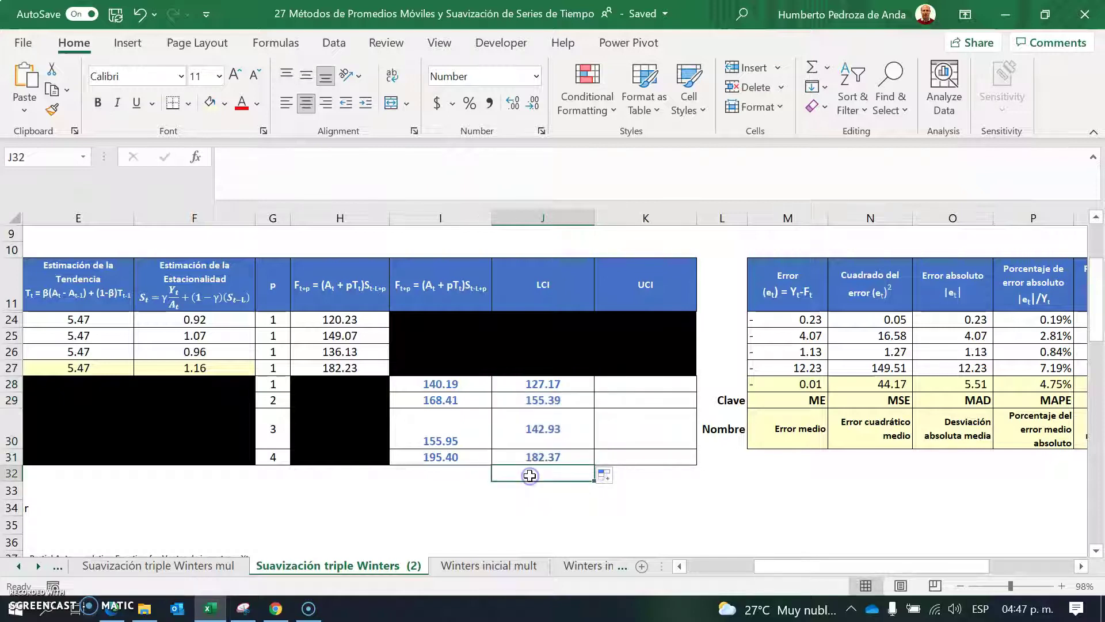
Step: Reuse the J28 formula text in K28 with a plus sign for the UCI, giving =I28+NORM.S.INV(0.975)*SQRT($N$28)
{"action": "left_click", "coordinate": [546, 384]}
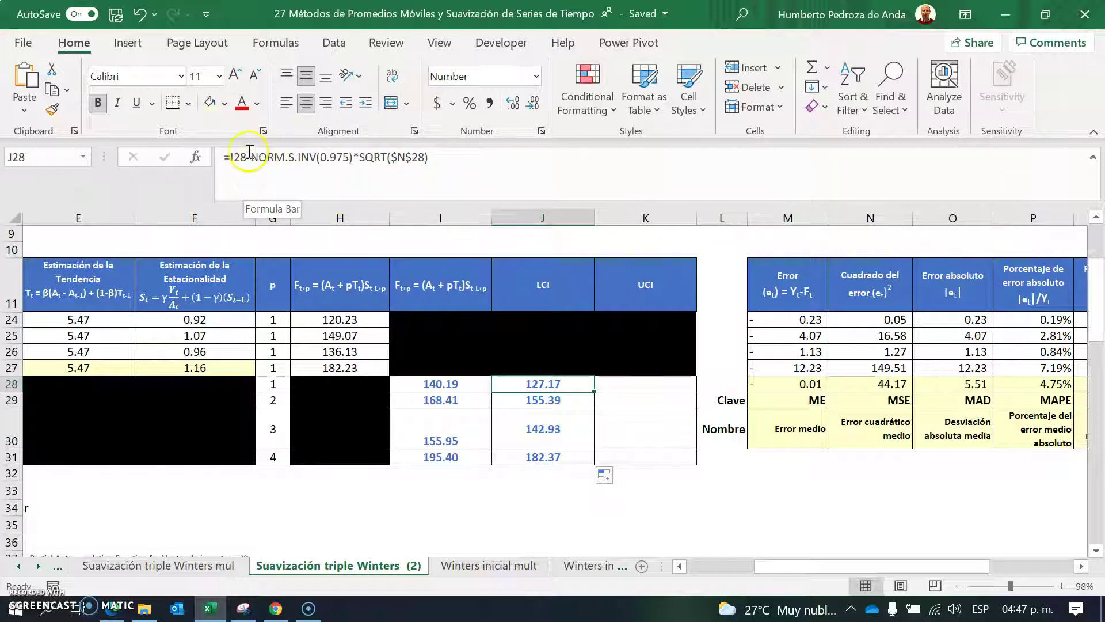
{"action": "left_click_drag", "start_coordinate": [429, 157], "coordinate": [161, 154]}
{"action": "key", "text": "ctrl+c"}
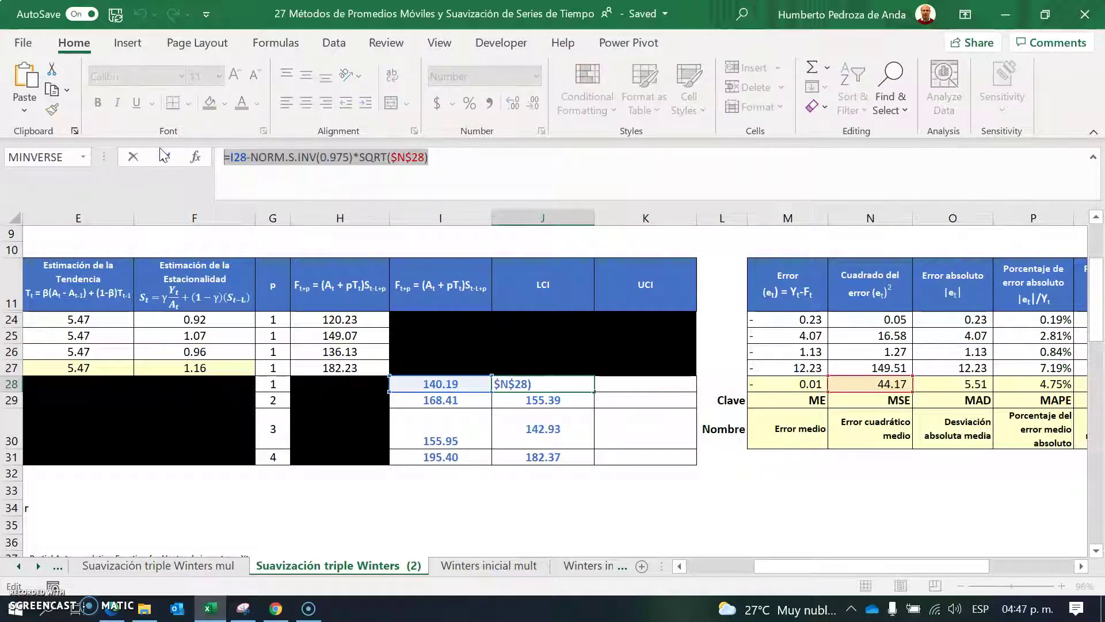
{"action": "left_click", "coordinate": [175, 160]}
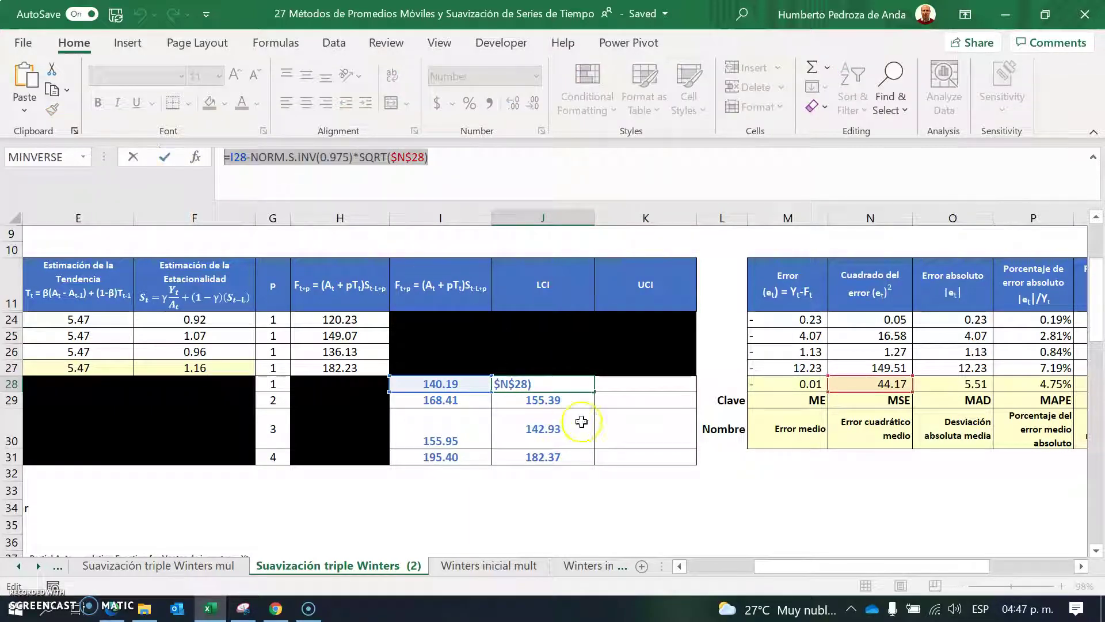
{"action": "left_click", "coordinate": [635, 385]}
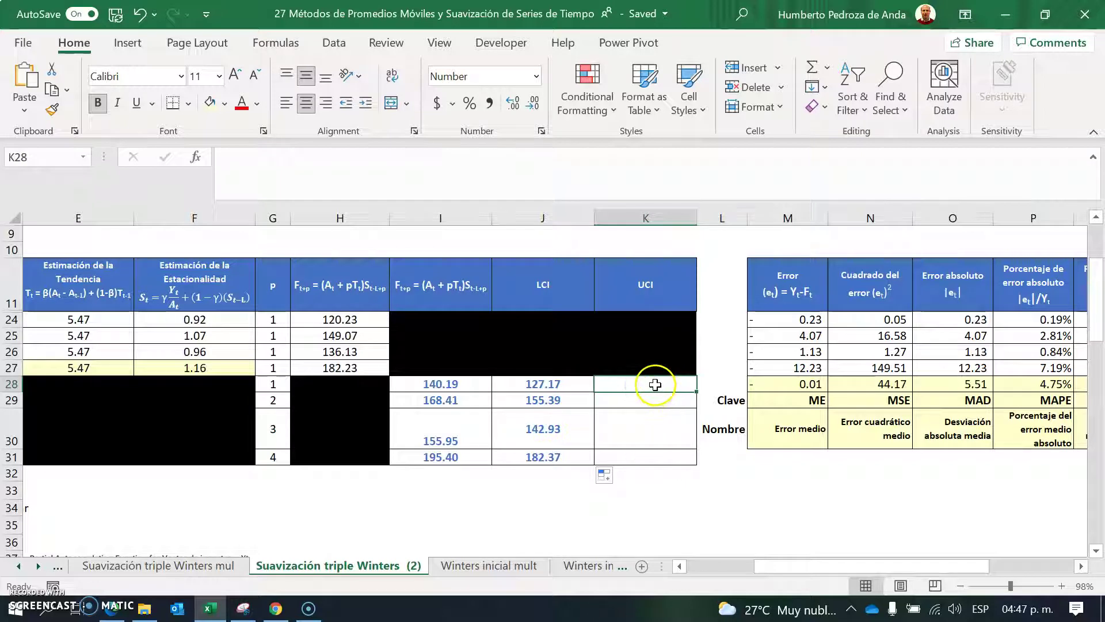
{"action": "double_click", "coordinate": [656, 384]}
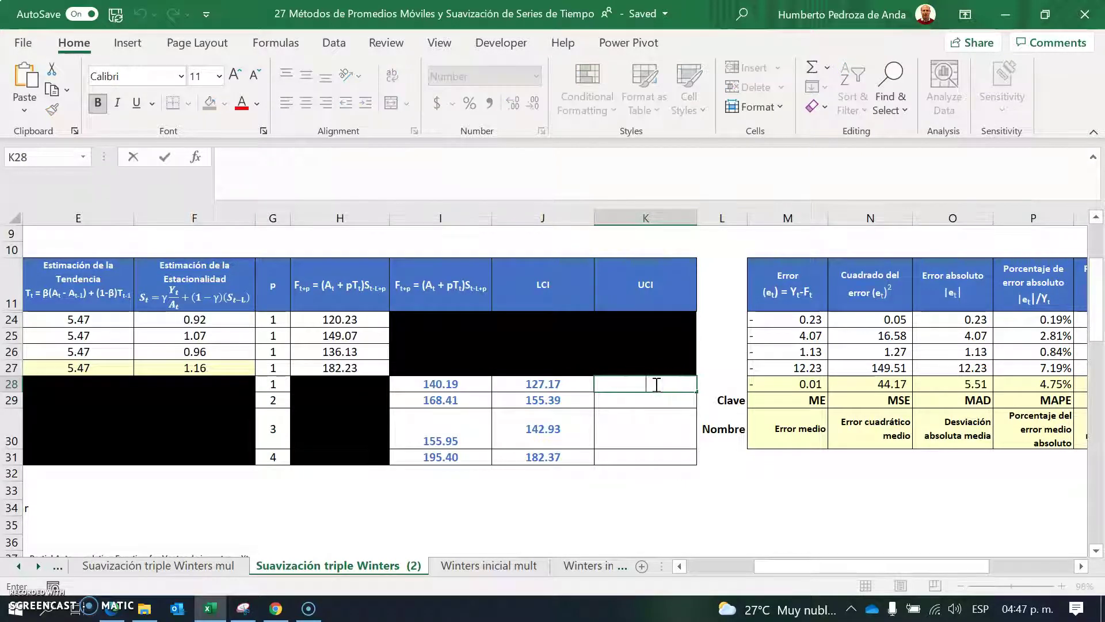
{"action": "key", "text": "ctrl+v"}
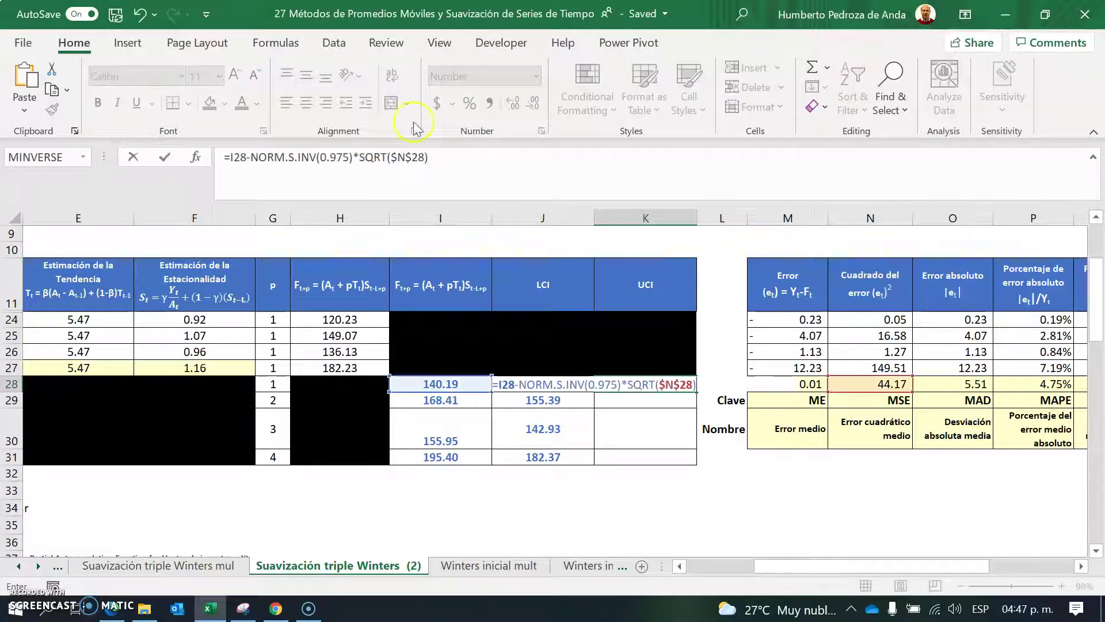
{"action": "left_click", "coordinate": [248, 157]}
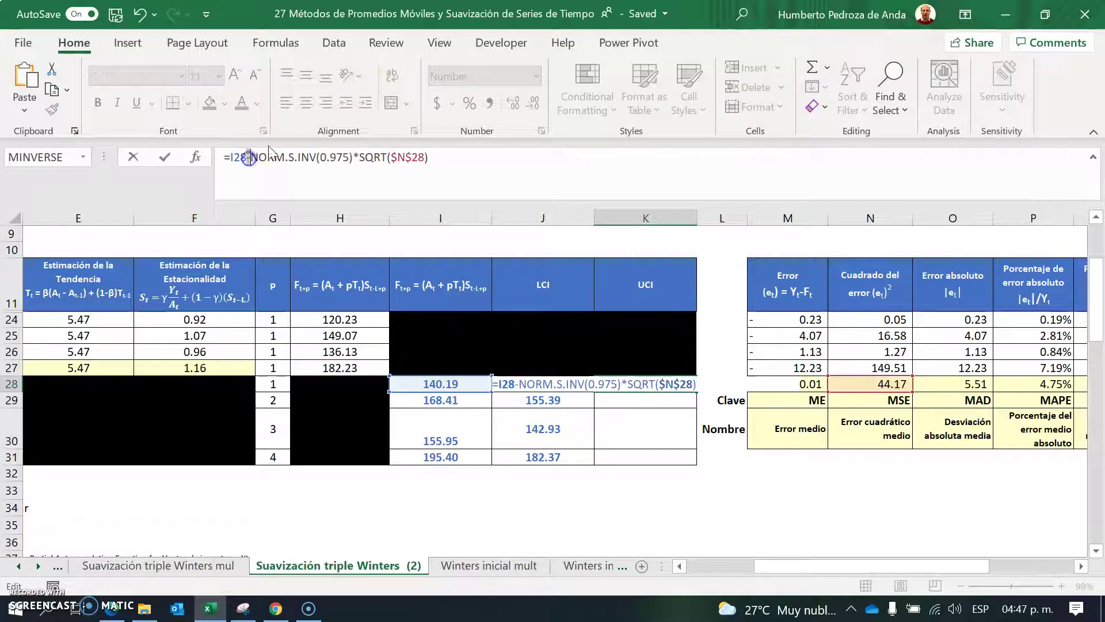
{"action": "type", "text": "+"}
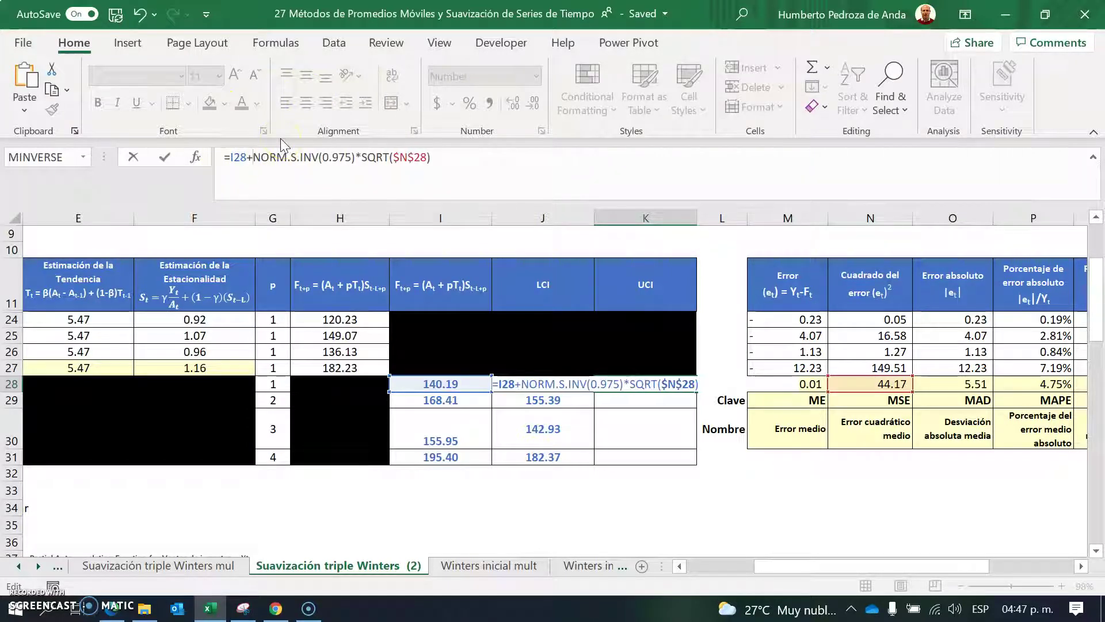
{"action": "left_click", "coordinate": [472, 154]}
{"action": "key", "text": "Return"}
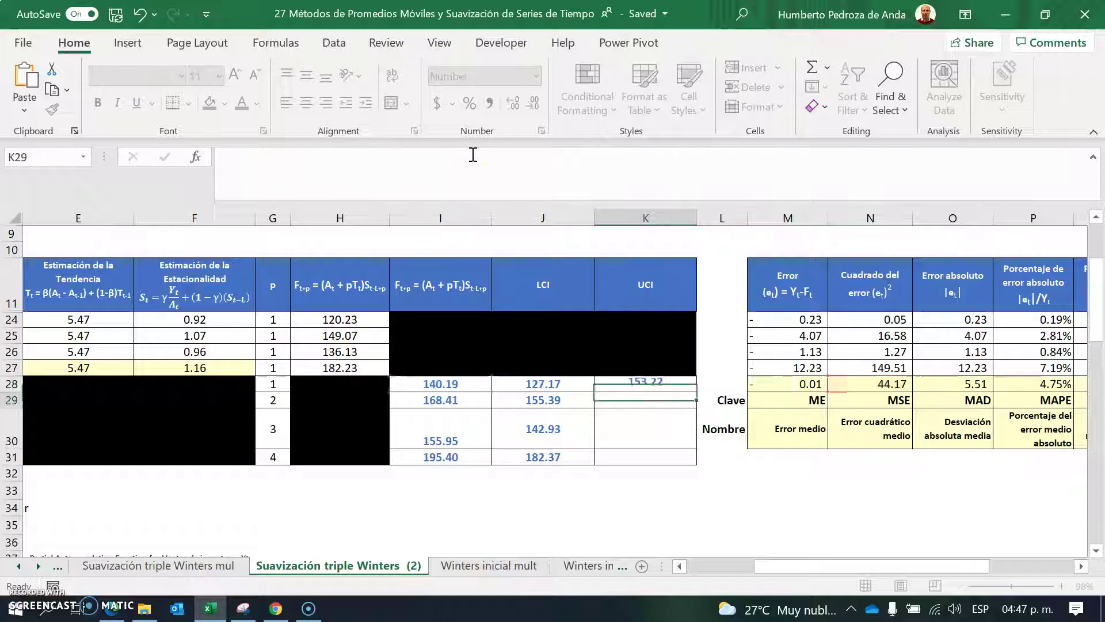
Step: Copy the UCI formula from K28 down to K31 and check the copied formula in K30
{"action": "left_click", "coordinate": [668, 384]}
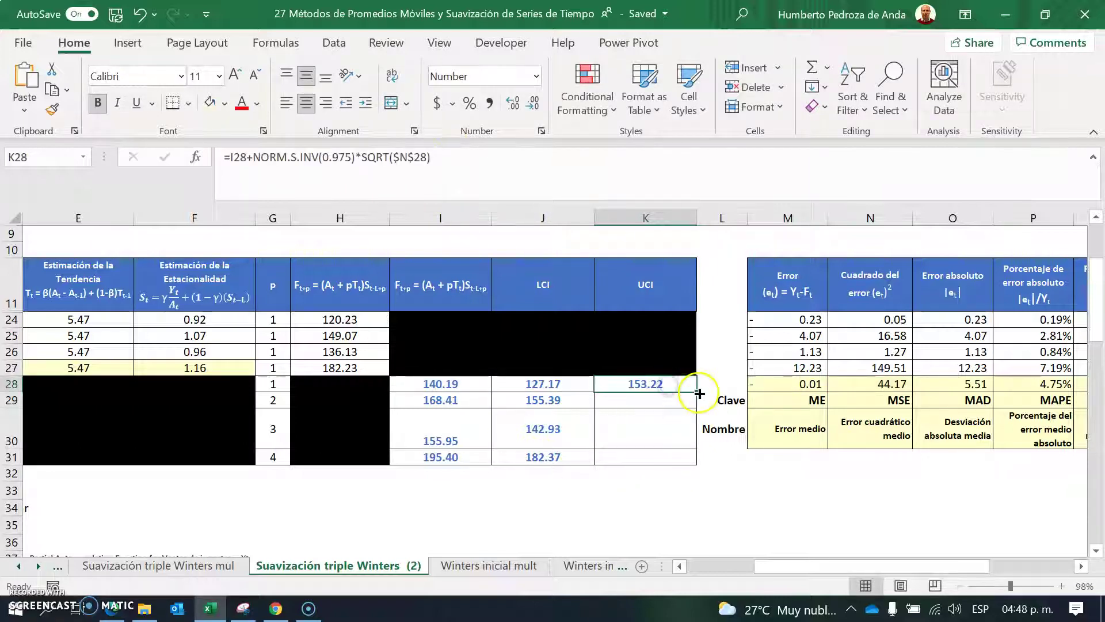
{"action": "left_click_drag", "start_coordinate": [697, 392], "coordinate": [696, 462]}
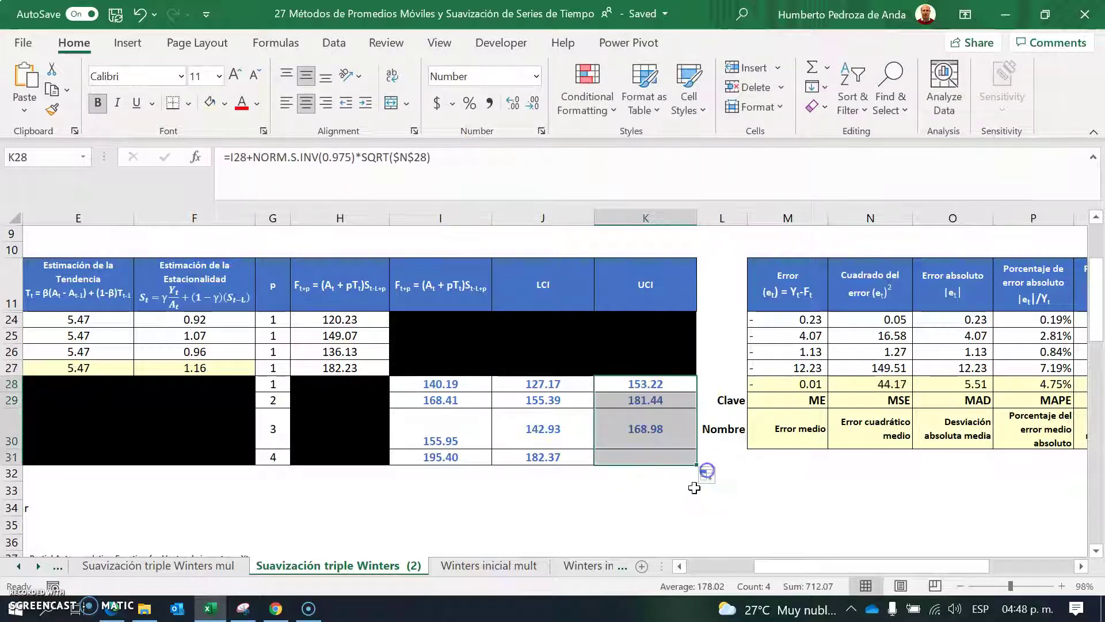
{"action": "left_click", "coordinate": [646, 494]}
{"action": "left_click", "coordinate": [642, 423]}
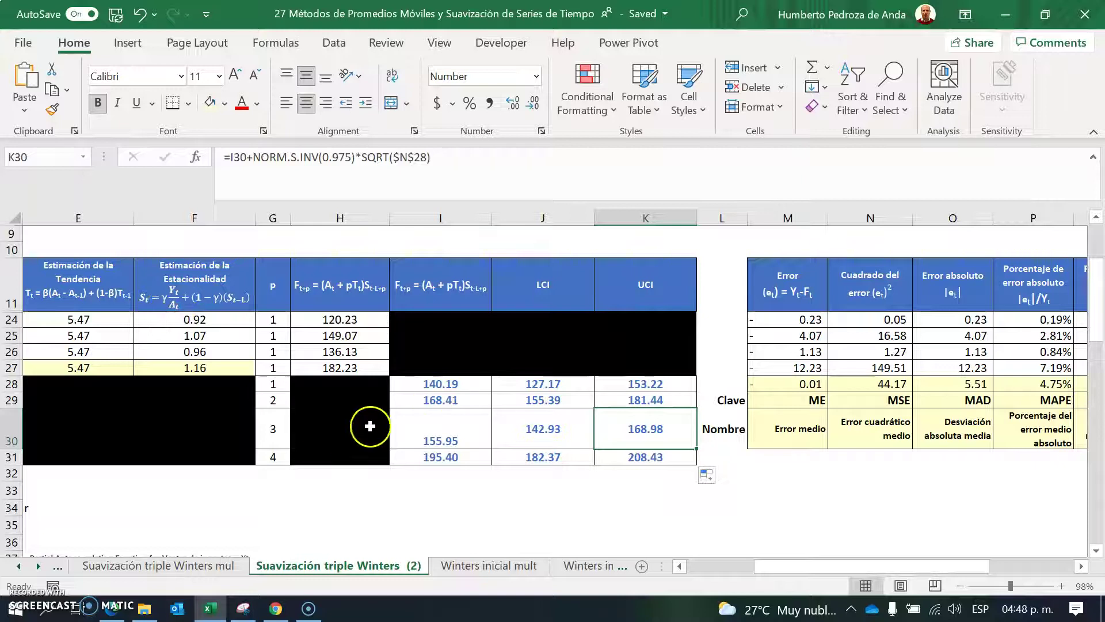
Step: Unhide the hidden rows 12 to 23 between header row 11 and row 24
{"action": "left_click_drag", "start_coordinate": [12, 285], "coordinate": [10, 342]}
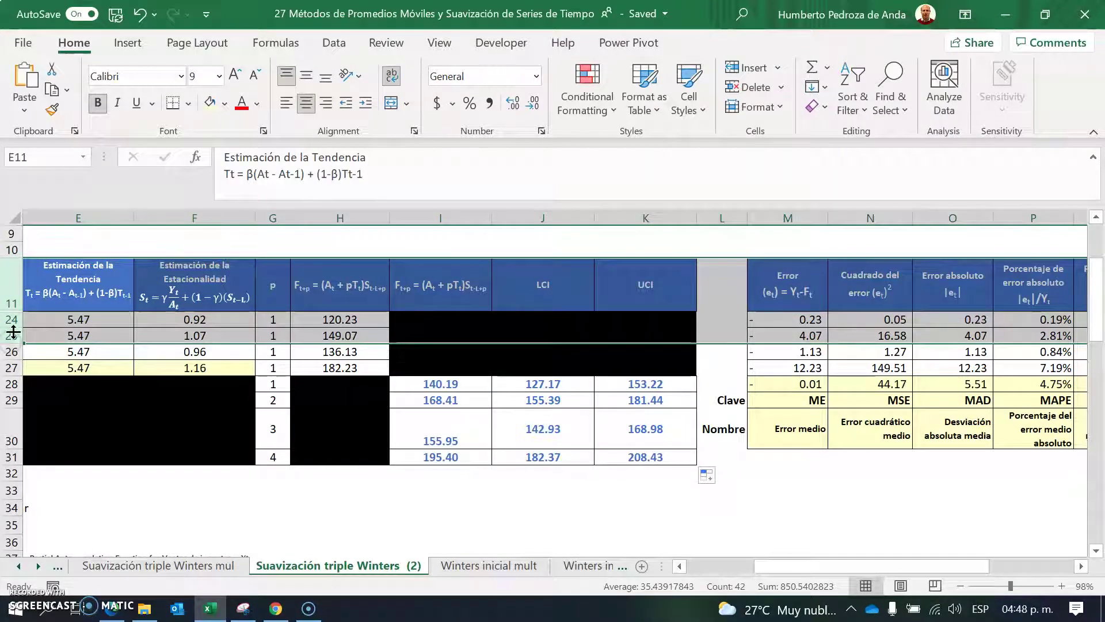
{"action": "right_click", "coordinate": [12, 334]}
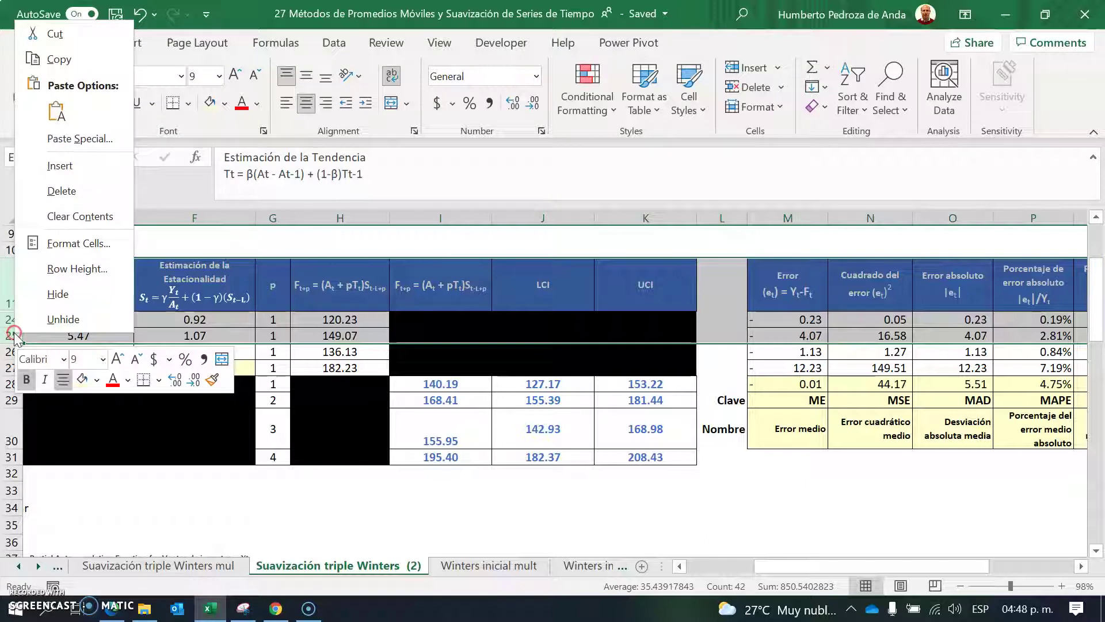
{"action": "left_click", "coordinate": [58, 317]}
Step: Examine the Ventas de juguetes chart beside the error table, including the 2021 forecast and its confidence limit lines
{"action": "left_click", "coordinate": [278, 364]}
{"action": "left_click", "coordinate": [389, 339]}
{"action": "key", "text": "Right"}
{"action": "key", "text": "Right"}
{"action": "key", "text": "Right"}
{"action": "key", "text": "Right"}
{"action": "key", "text": "Right"}
{"action": "key", "text": "Right"}
{"action": "key", "text": "Right"}
{"action": "key", "text": "Right"}
{"action": "key", "text": "Right"}
{"action": "key", "text": "Right"}
{"action": "key", "text": "Right"}
{"action": "key", "text": "Right"}
{"action": "key", "text": "Right"}
{"action": "key", "text": "Right"}
{"action": "key", "text": "Right"}
{"action": "key", "text": "Right"}
{"action": "key", "text": "Right"}
{"action": "key", "text": "Right"}
{"action": "key", "text": "Right"}
{"action": "key", "text": "Right"}
{"action": "key", "text": "Right"}
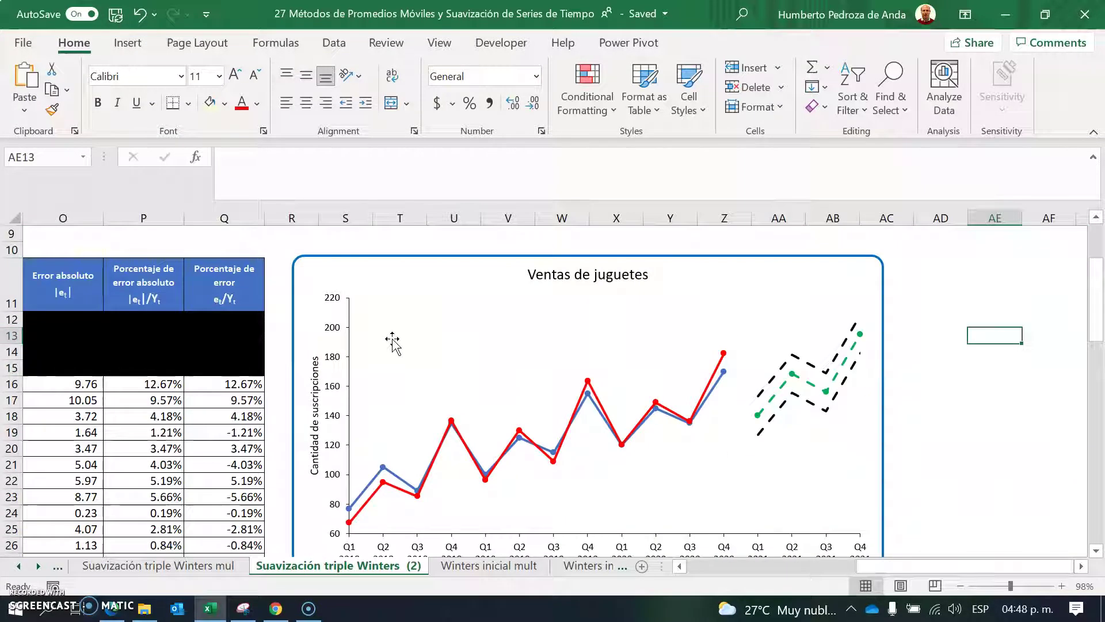
Step: Inspect the individual Q1, Q2 and Q3 2021 forecast points in the Ventas de juguetes chart against the LCI and UCI lines
{"action": "mouse_move", "coordinate": [1095, 322]}
{"action": "left_mouse_down"}
{"action": "mouse_move", "coordinate": [1096, 241]}
{"action": "mouse_move", "coordinate": [1095, 314]}
{"action": "left_mouse_up"}
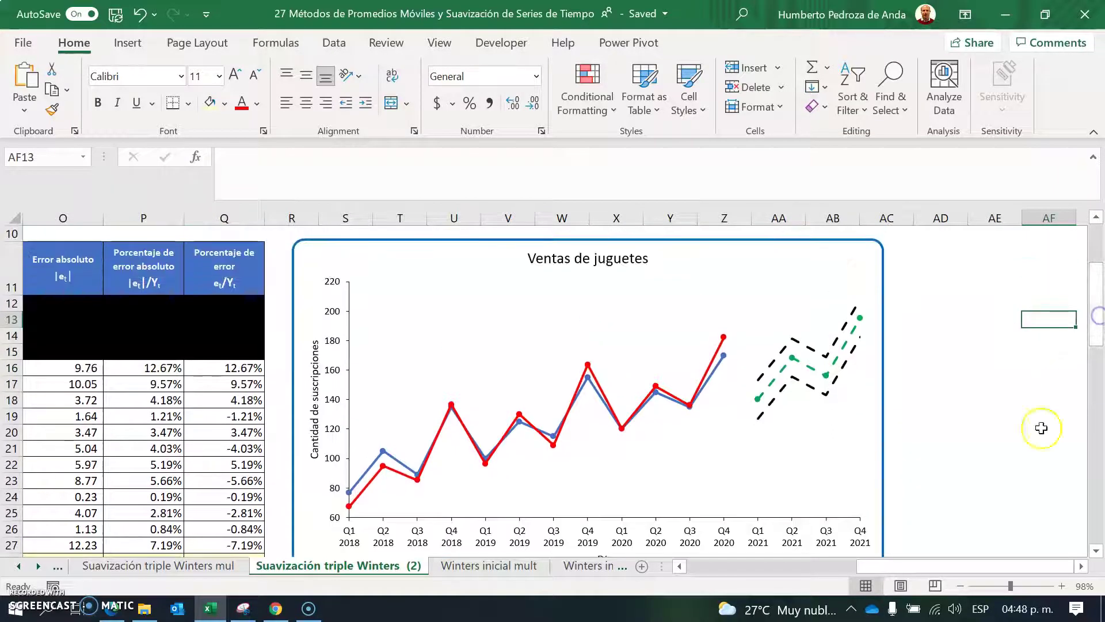
{"action": "left_click_drag", "start_coordinate": [1003, 586], "coordinate": [1003, 586]}
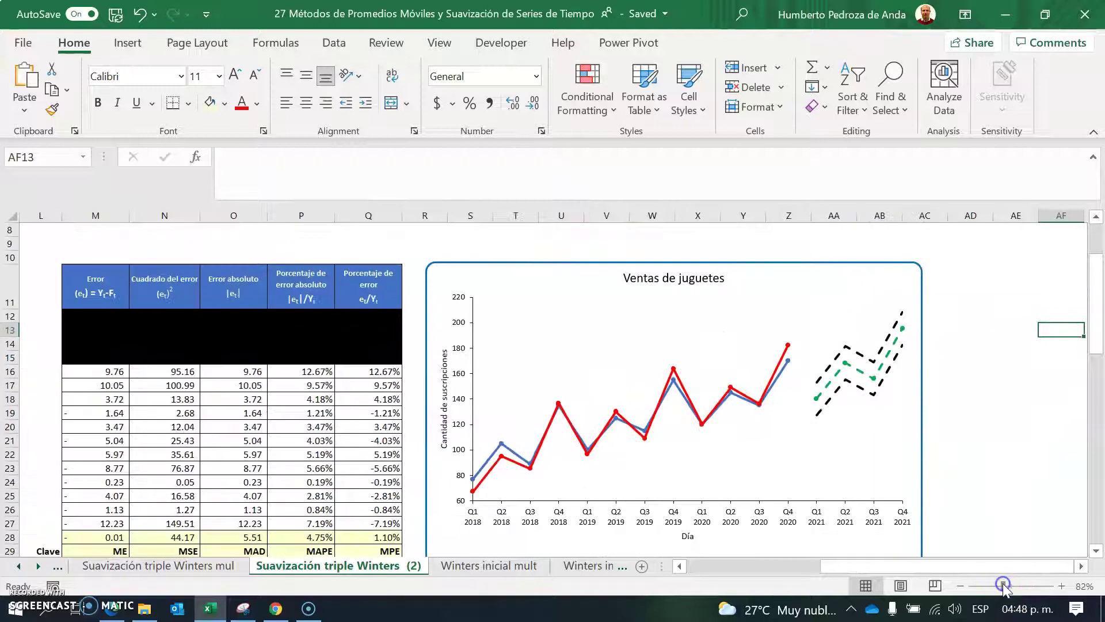
{"action": "left_click", "coordinate": [1081, 566]}
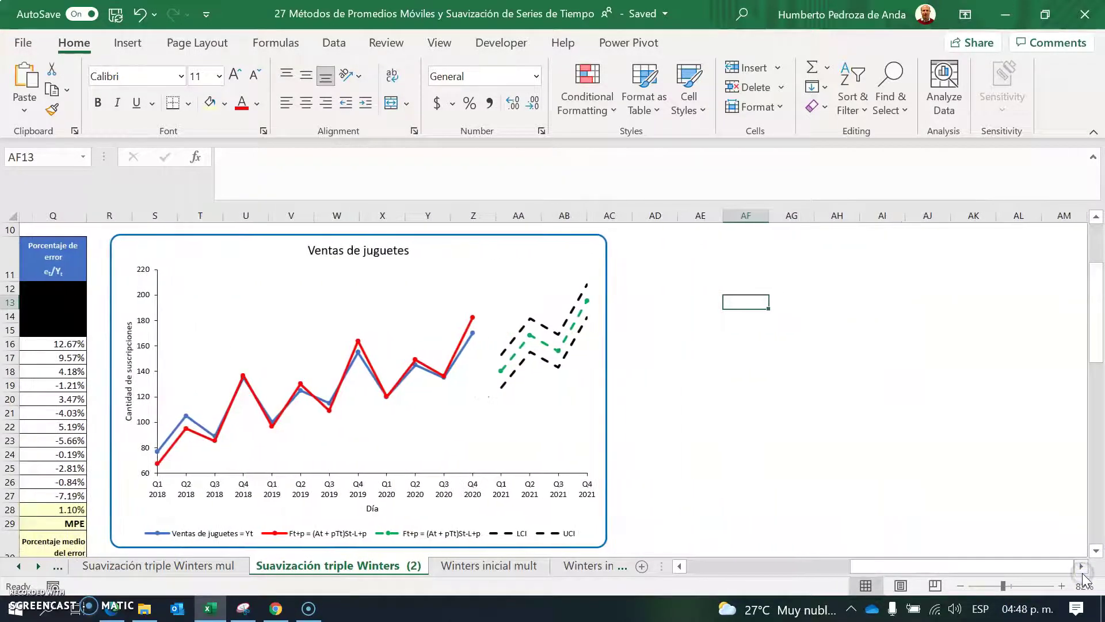
{"action": "left_click", "coordinate": [1082, 567]}
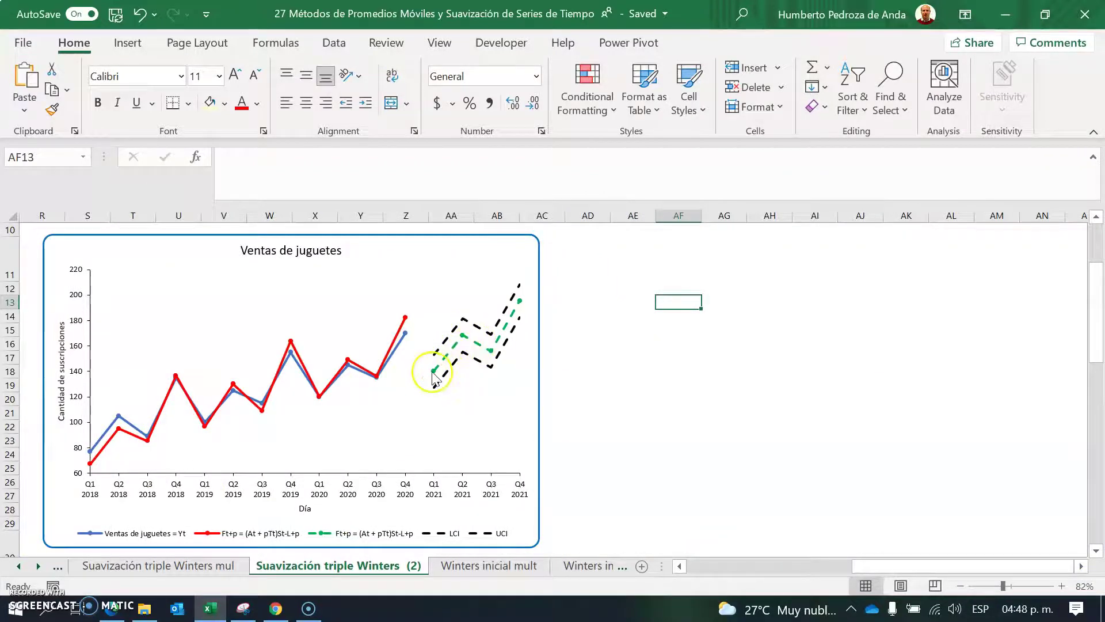
{"action": "mouse_move", "coordinate": [432, 370]}
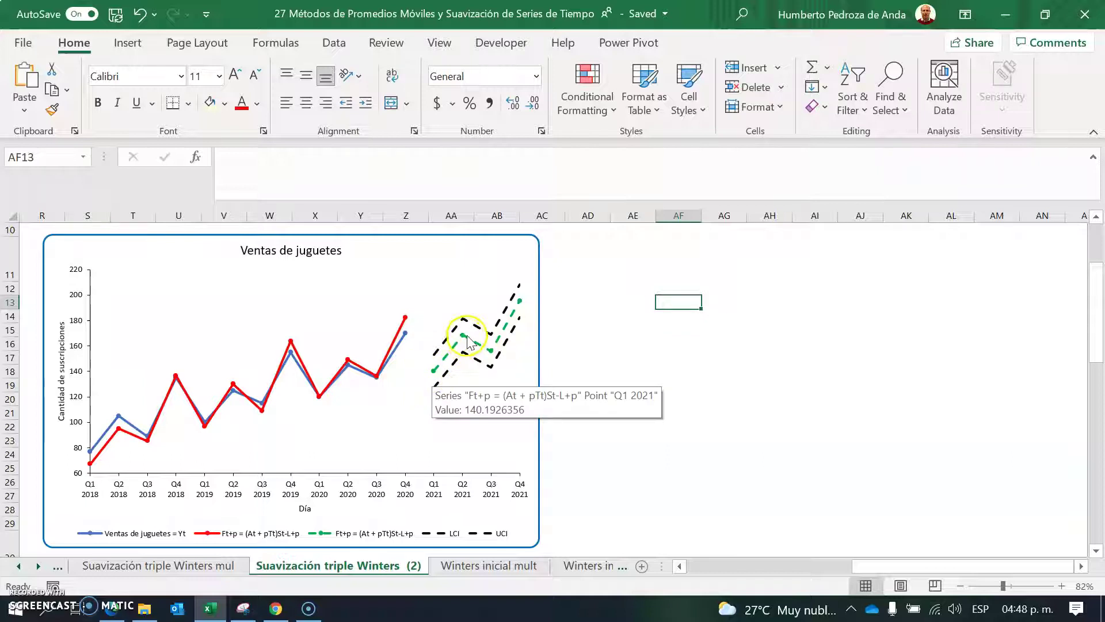
{"action": "mouse_move", "coordinate": [465, 340]}
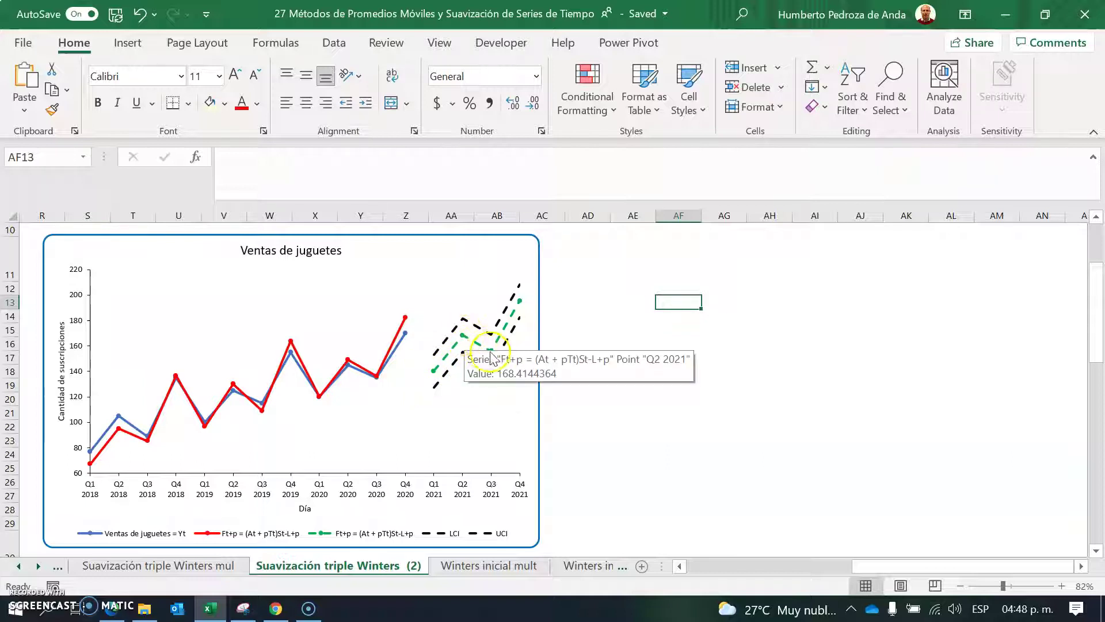
{"action": "mouse_move", "coordinate": [493, 354]}
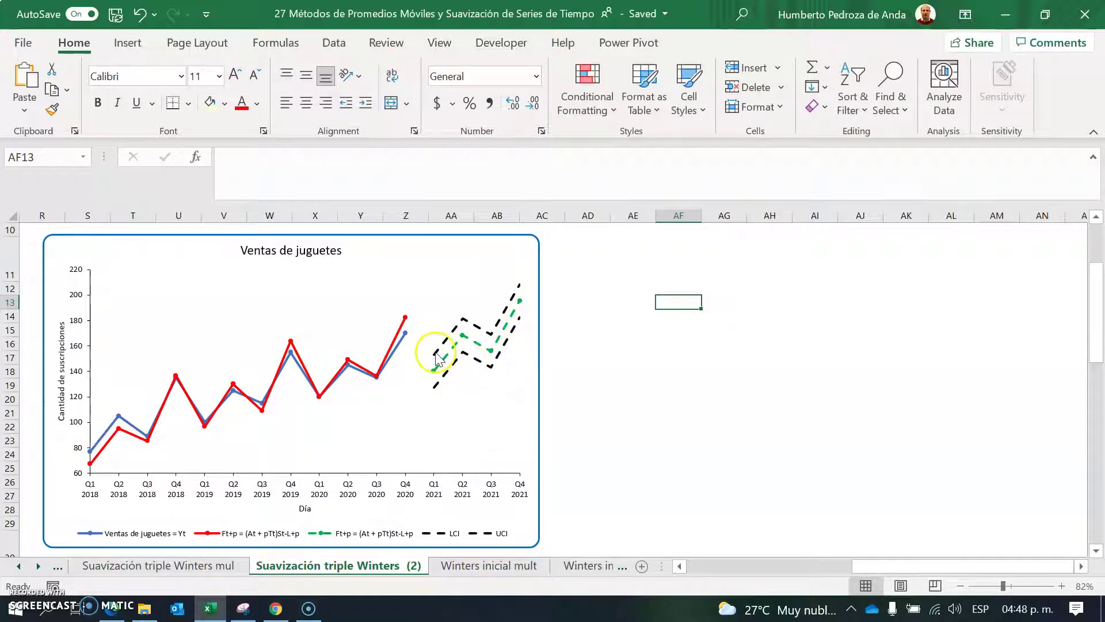
{"action": "mouse_move", "coordinate": [464, 320]}
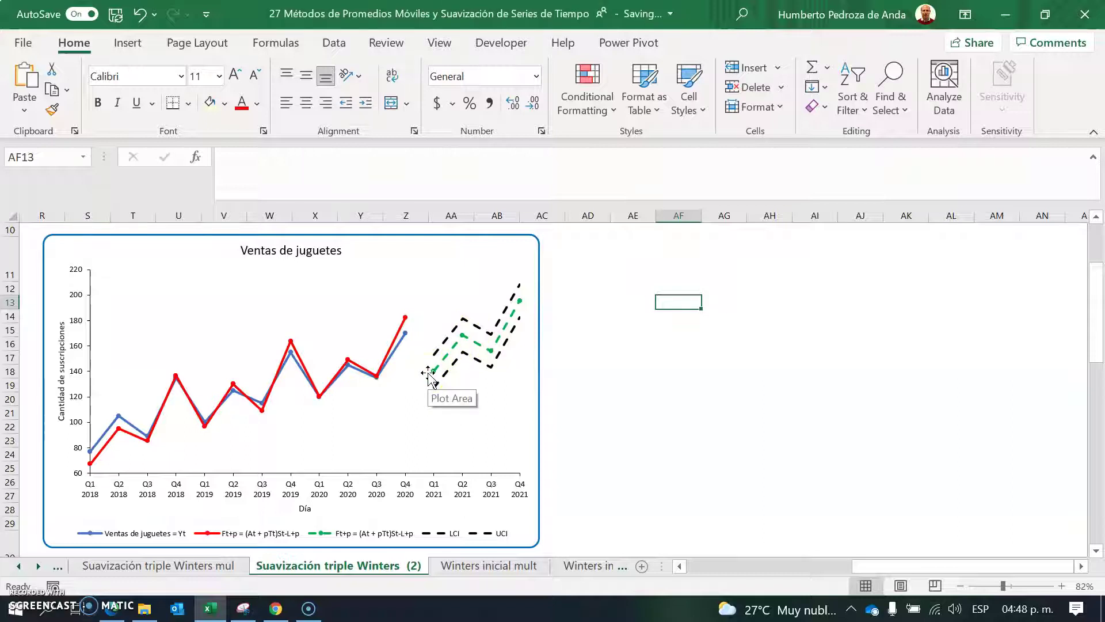
Step: Return to the Parámetros table at the start of the worksheet and select the empty cell D4
{"action": "left_click_drag", "start_coordinate": [876, 565], "coordinate": [685, 570]}
{"action": "left_click_drag", "start_coordinate": [1099, 317], "coordinate": [1096, 280]}
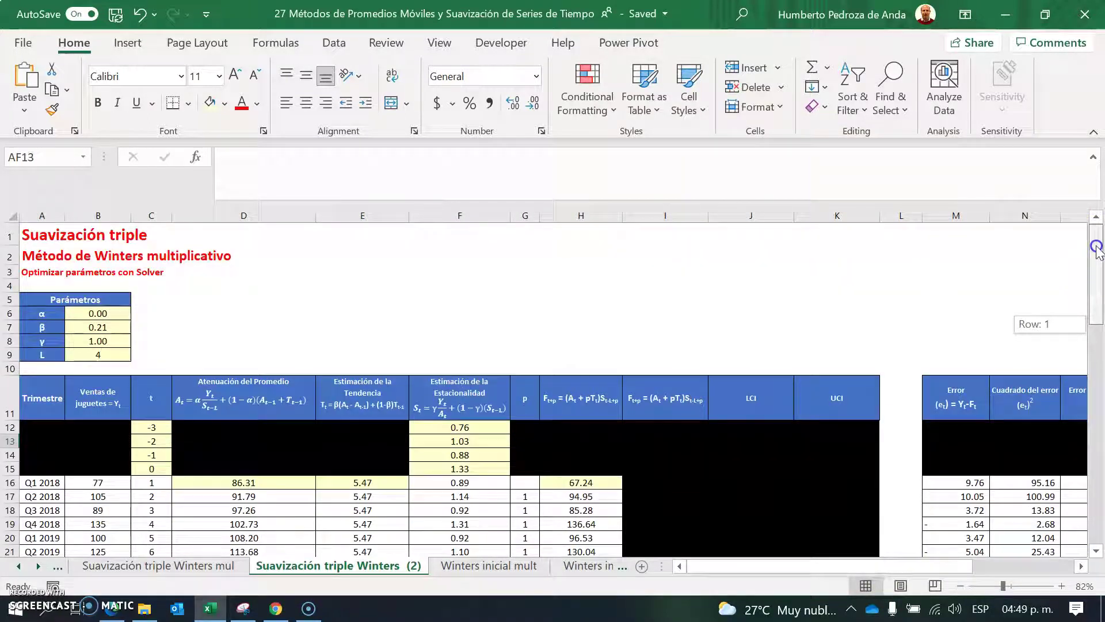
{"action": "left_click", "coordinate": [207, 280]}
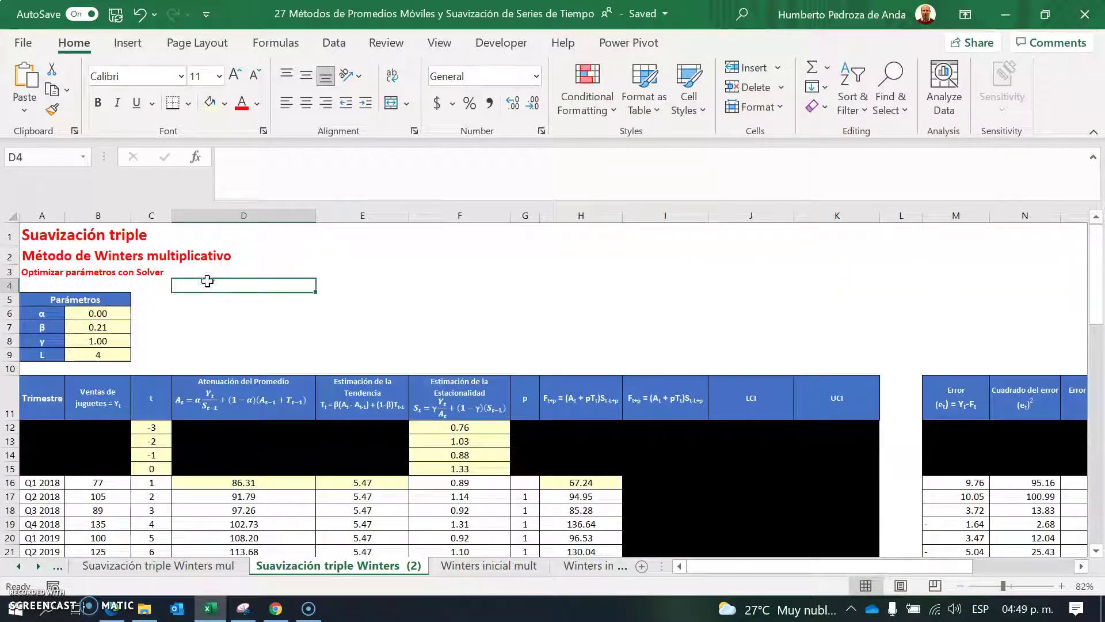